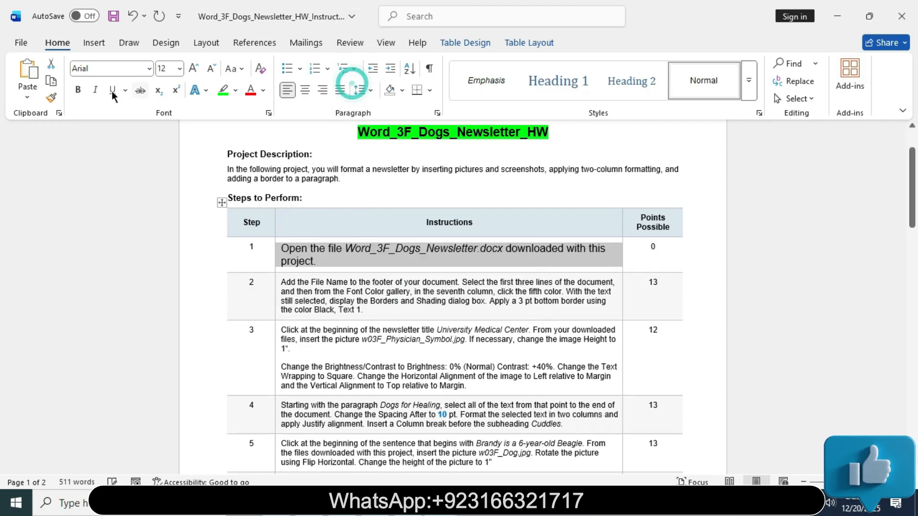
# - Make the step 1 instruction bold and give it a yellow highlight
pyautogui.click(78, 89)
pyautogui.click(236, 91)
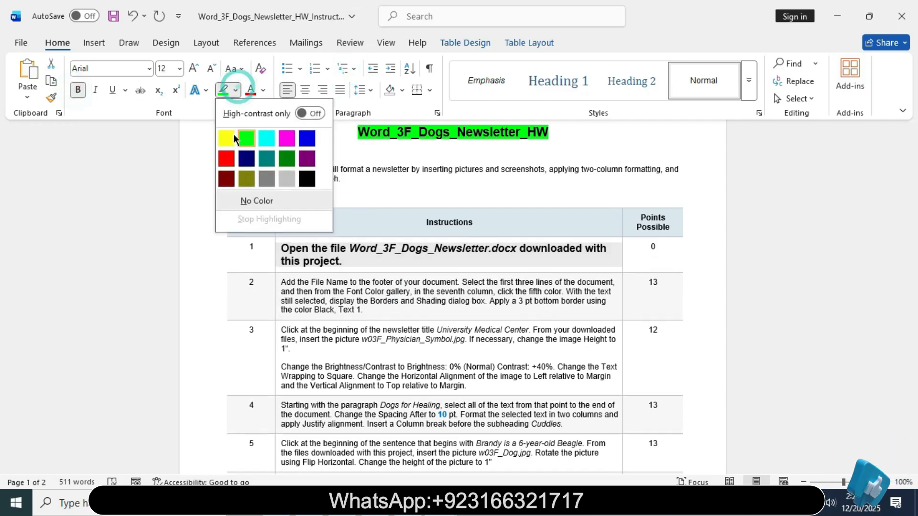
pyautogui.click(230, 136)
# - Read the file name required in step 1 and check it against the open dogs newsletter document
pyautogui.tripleClick(283, 246)
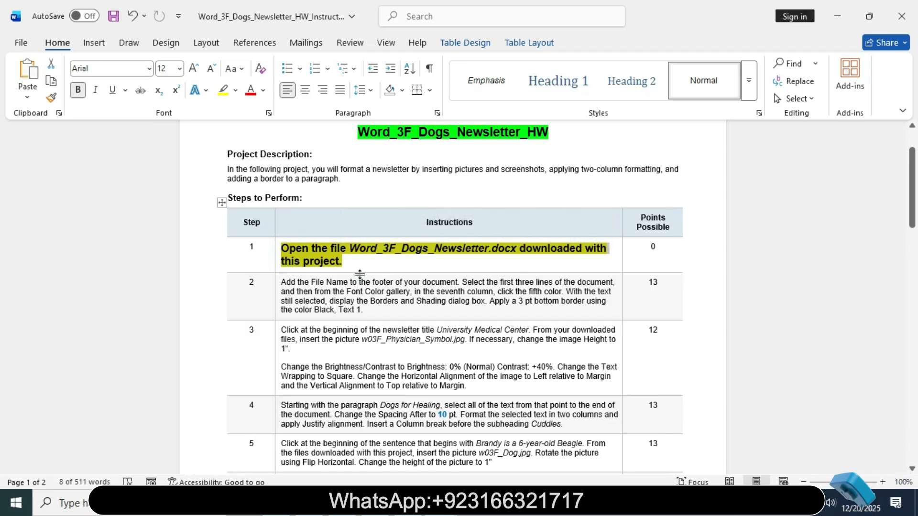
pyautogui.click(355, 246)
pyautogui.doubleClick(410, 252)
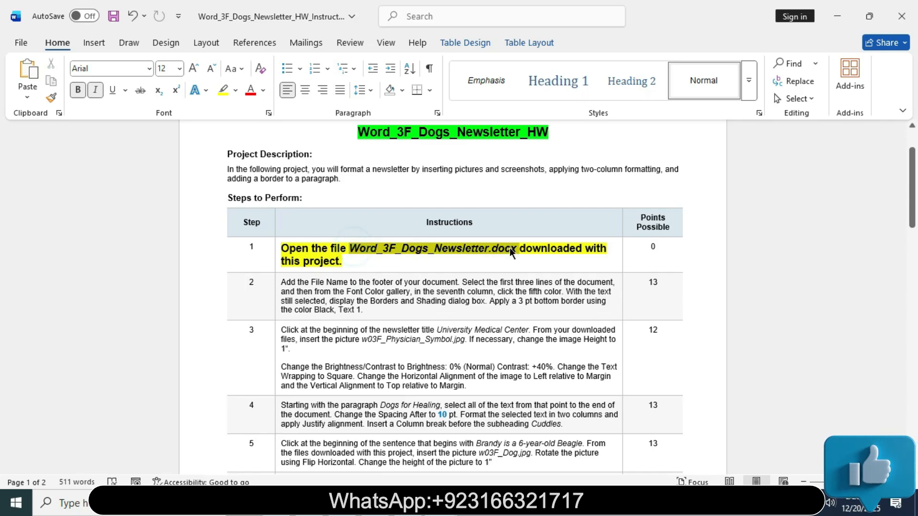
pyautogui.moveTo(442, 501)
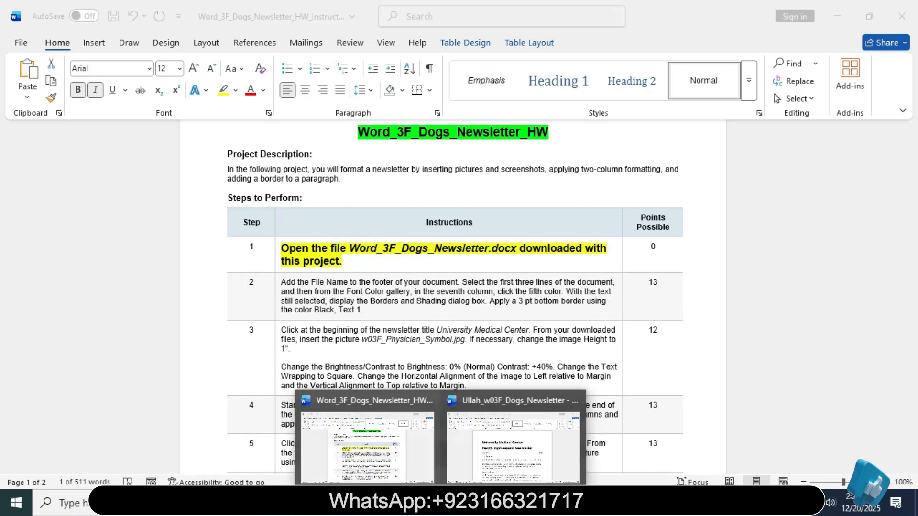
pyautogui.click(497, 473)
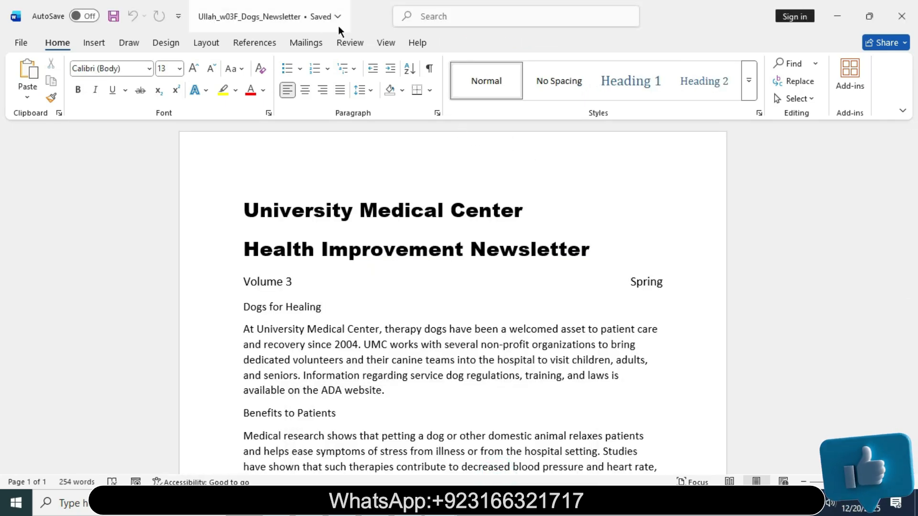
pyautogui.moveTo(911, 153)
pyautogui.mouseDown()
pyautogui.moveTo(915, 303)
pyautogui.moveTo(913, 136)
pyautogui.mouseUp()
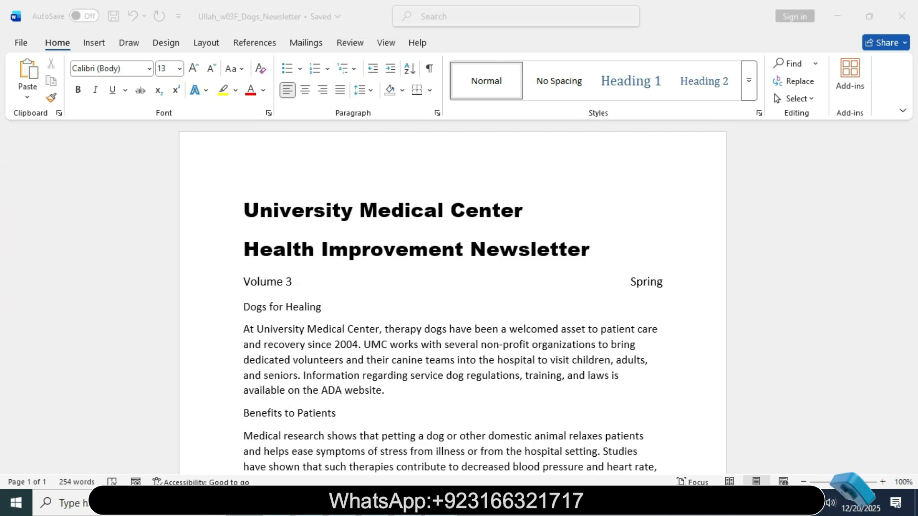
# - In the instructions document, set the step 1 text to 9 pt without bold and highlight it light gray
pyautogui.moveTo(480, 504)
pyautogui.click(385, 445)
pyautogui.click(274, 251)
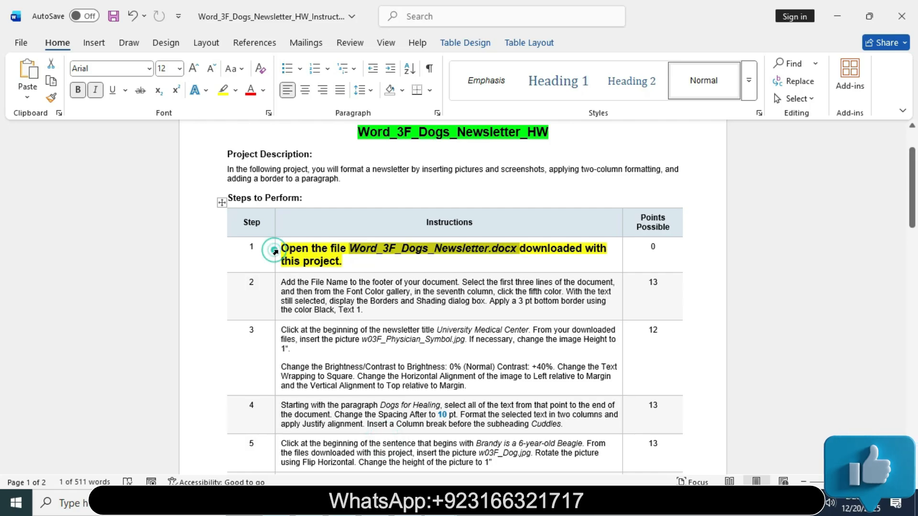
pyautogui.click(361, 271)
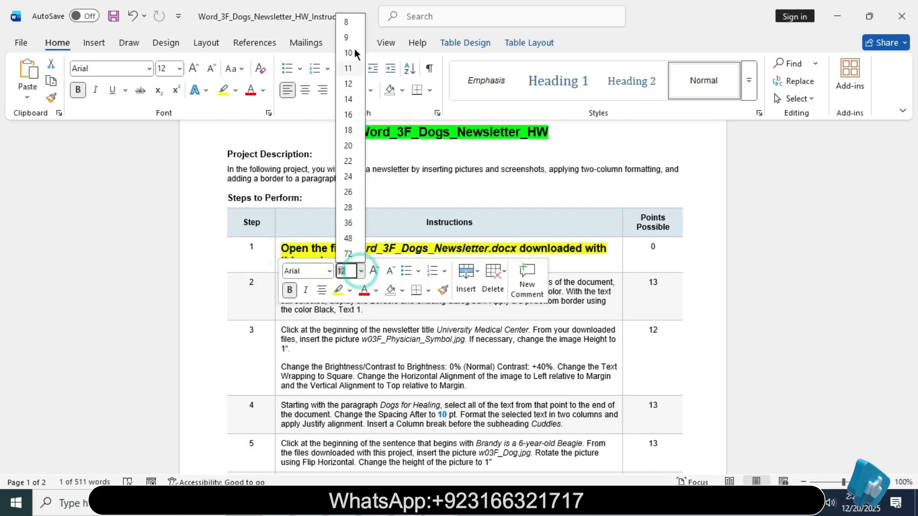
pyautogui.click(346, 37)
pyautogui.click(77, 89)
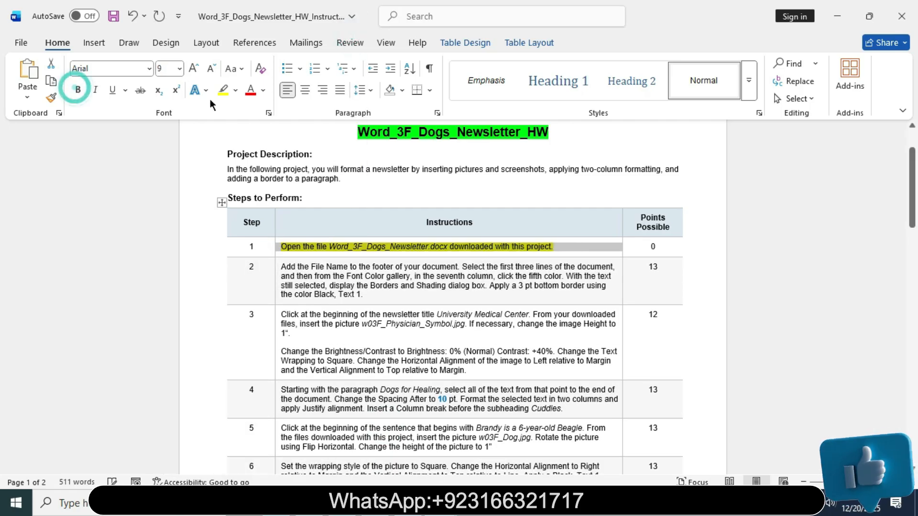
pyautogui.click(235, 90)
pyautogui.click(286, 174)
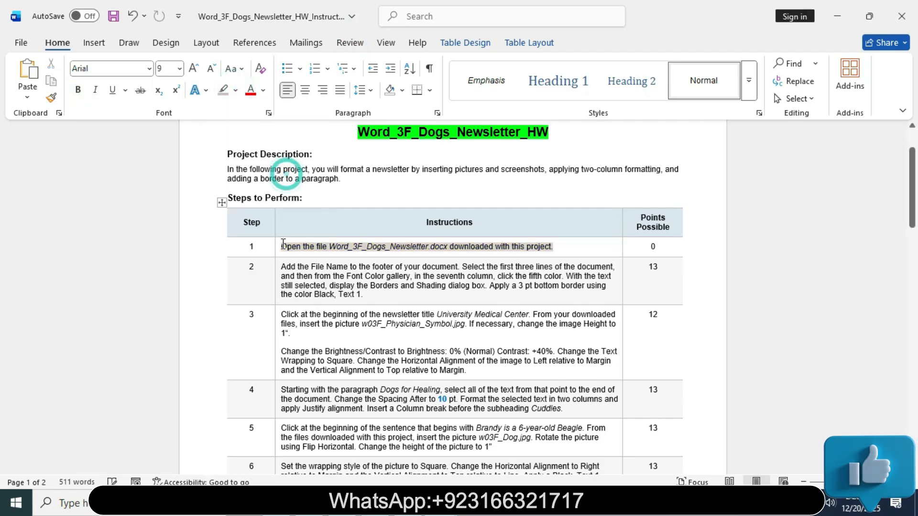
# - Format the step 2 instruction as 12 pt bold text with a turquoise highlight
pyautogui.click(278, 267)
pyautogui.click(362, 225)
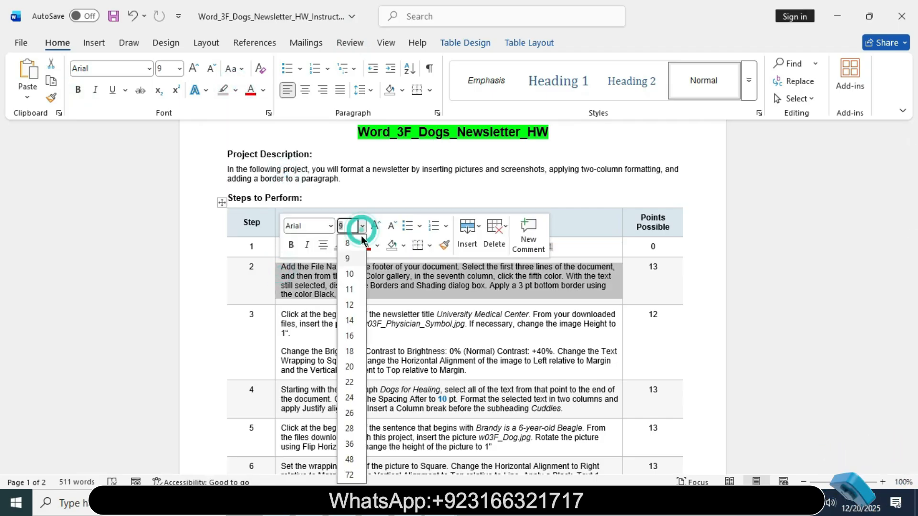
pyautogui.click(350, 304)
pyautogui.click(292, 245)
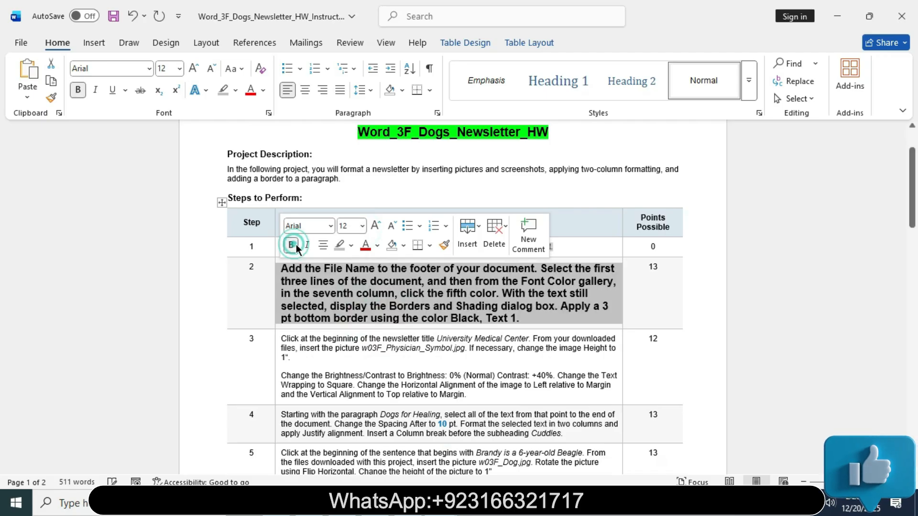
pyautogui.click(351, 245)
pyautogui.click(385, 293)
pyautogui.click(533, 321)
# - Following step 2, insert the File Name field in the footer of the newsletter document
pyautogui.tripleClick(284, 269)
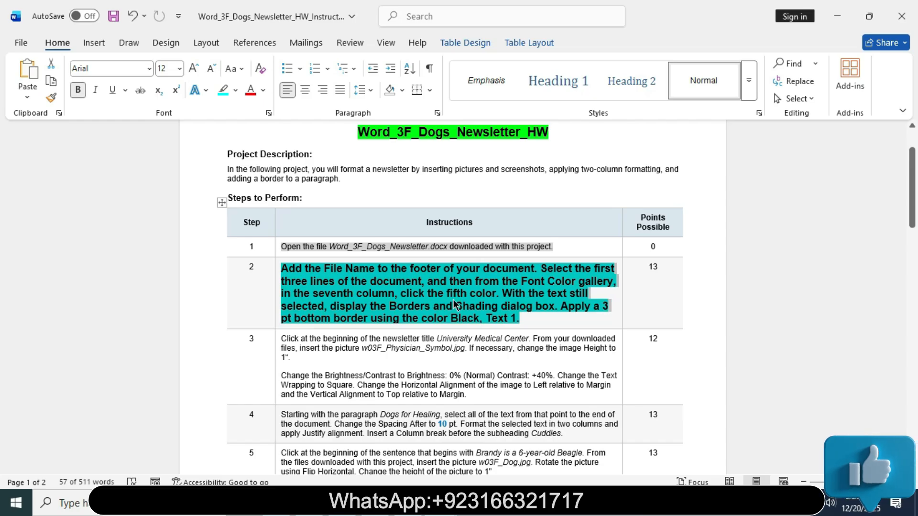
pyautogui.click(526, 317)
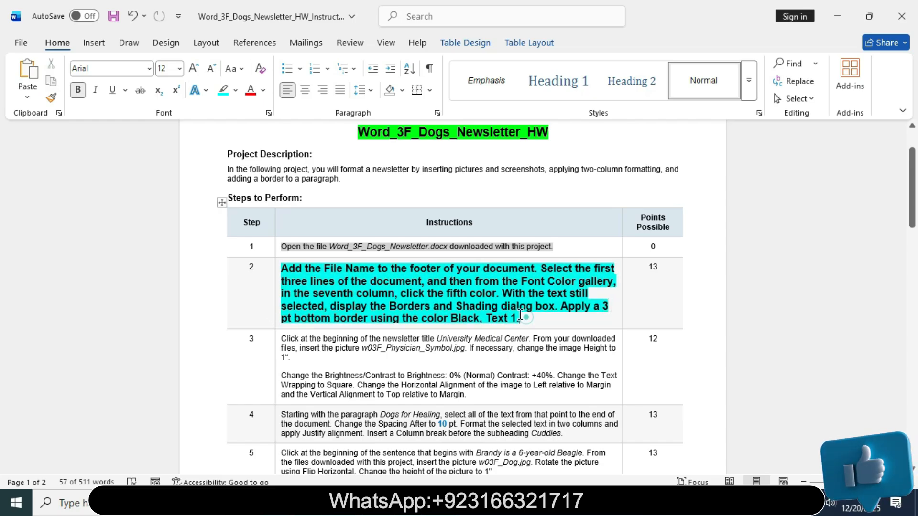
pyautogui.click(281, 268)
pyautogui.keyDown('shift'); pyautogui.click(531, 270); pyautogui.keyUp('shift')
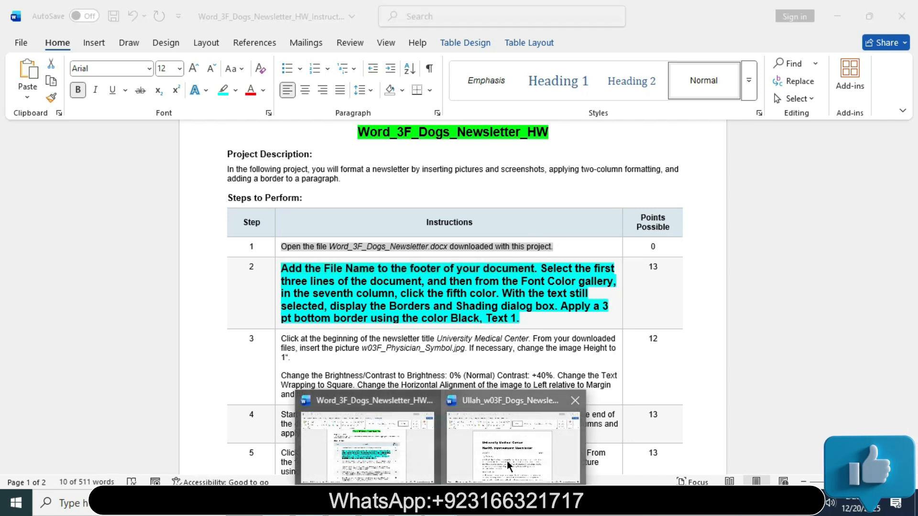
pyautogui.click(506, 461)
pyautogui.click(91, 43)
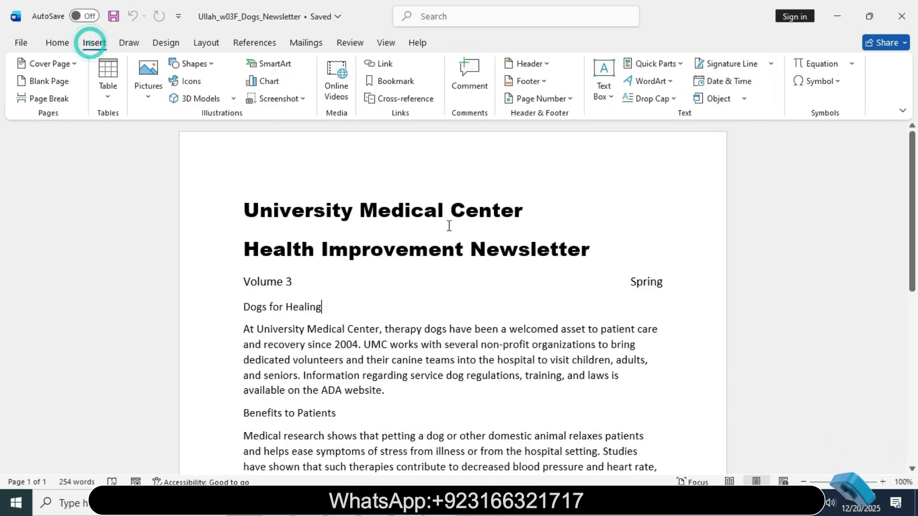
pyautogui.click(549, 86)
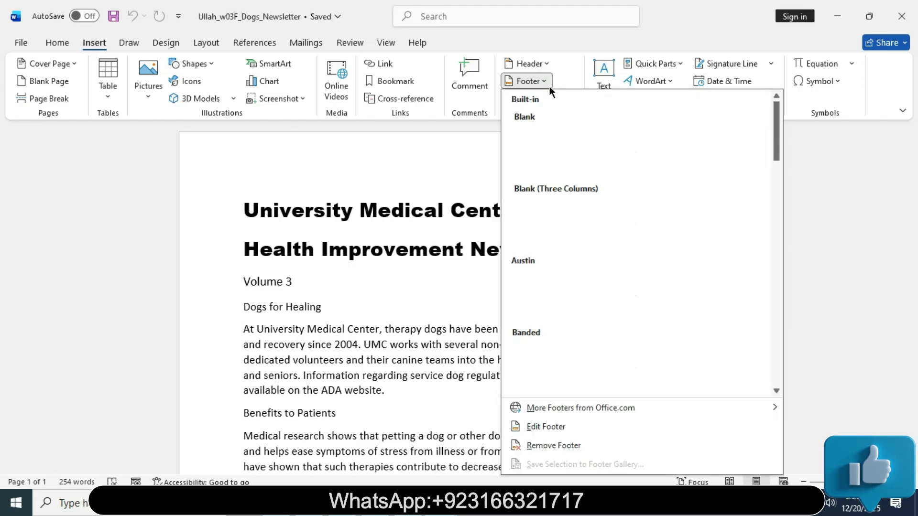
pyautogui.click(535, 429)
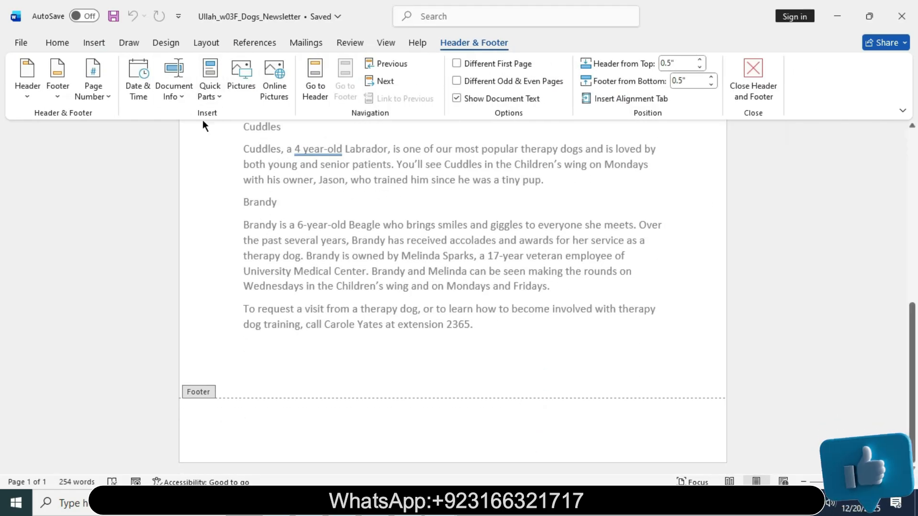
pyautogui.click(190, 92)
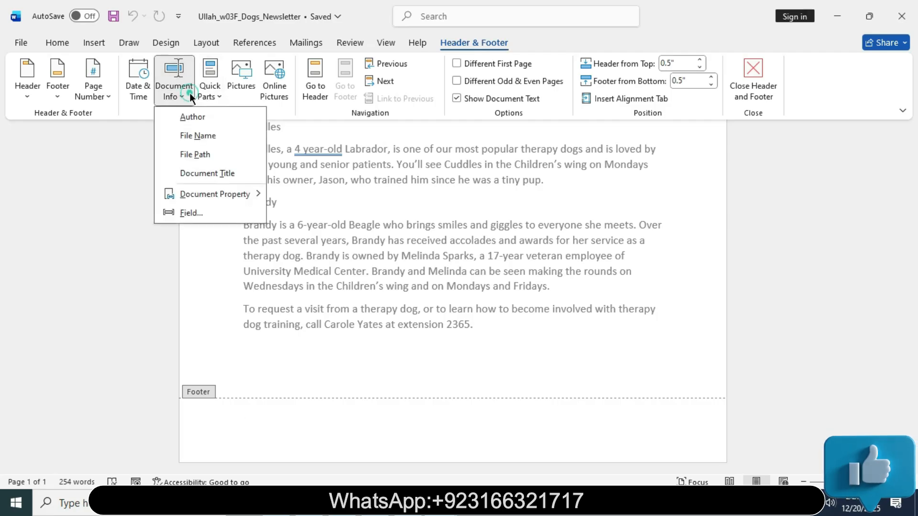
pyautogui.click(200, 142)
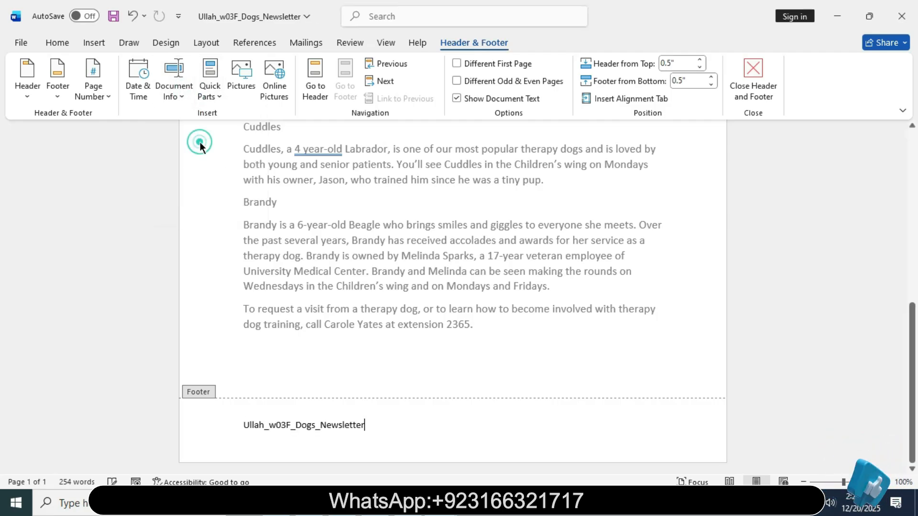
# - Check the next part of step 2, then close the newsletter's footer and return to the body text
pyautogui.moveTo(378, 503)
pyautogui.click(348, 445)
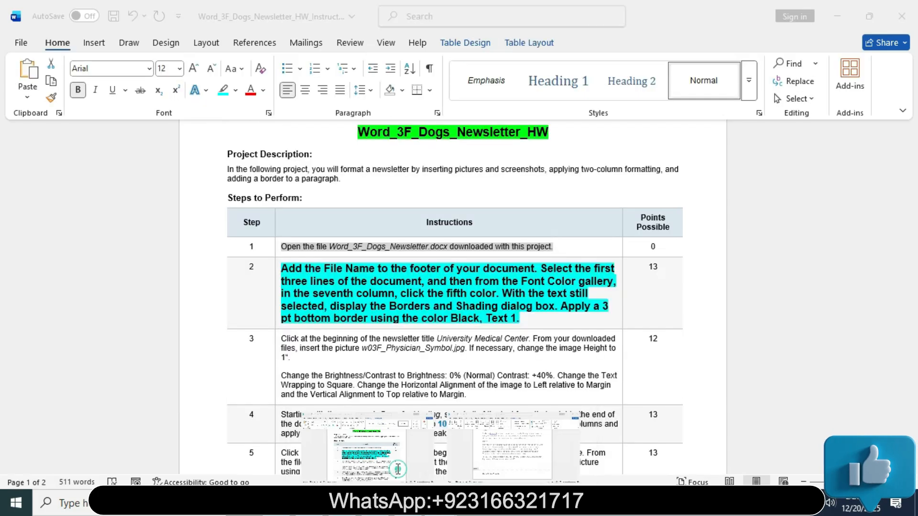
pyautogui.moveTo(540, 273); pyautogui.dragTo(427, 283)
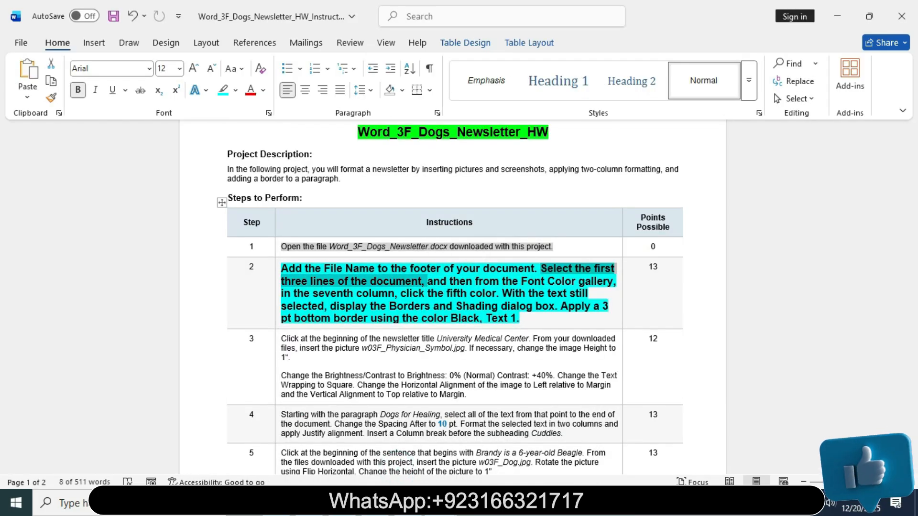
pyautogui.moveTo(442, 502)
pyautogui.click(503, 440)
pyautogui.moveTo(912, 311); pyautogui.dragTo(913, 158)
pyautogui.doubleClick(475, 183)
# - Color the newsletter's first three lines with the olive green theme font color, the fifth color in the seventh column
pyautogui.moveTo(244, 169); pyautogui.dragTo(655, 236)
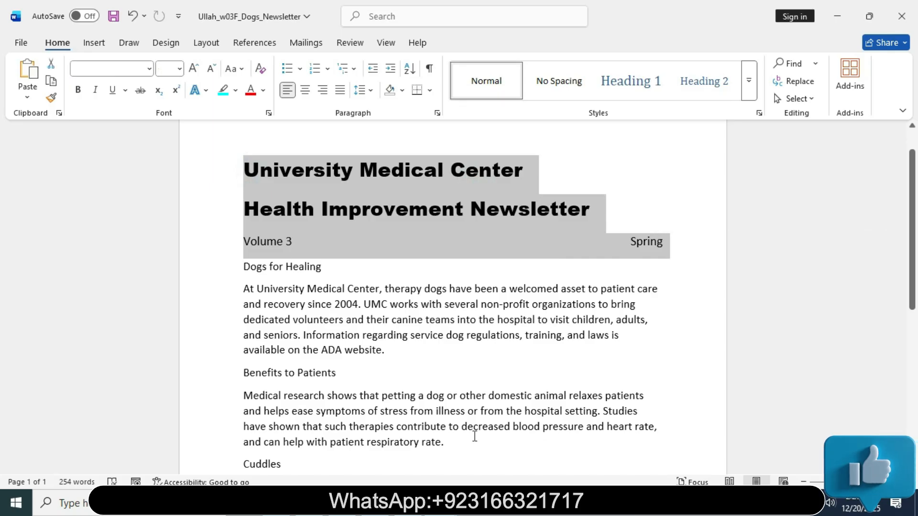
pyautogui.moveTo(441, 503)
pyautogui.click(405, 474)
pyautogui.moveTo(441, 276); pyautogui.dragTo(600, 281)
pyautogui.moveTo(283, 292); pyautogui.dragTo(494, 294)
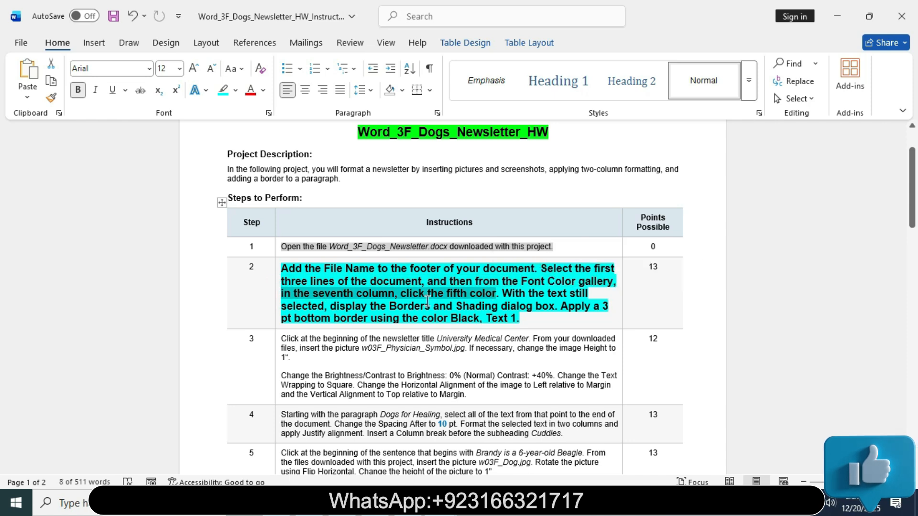
pyautogui.moveTo(441, 503)
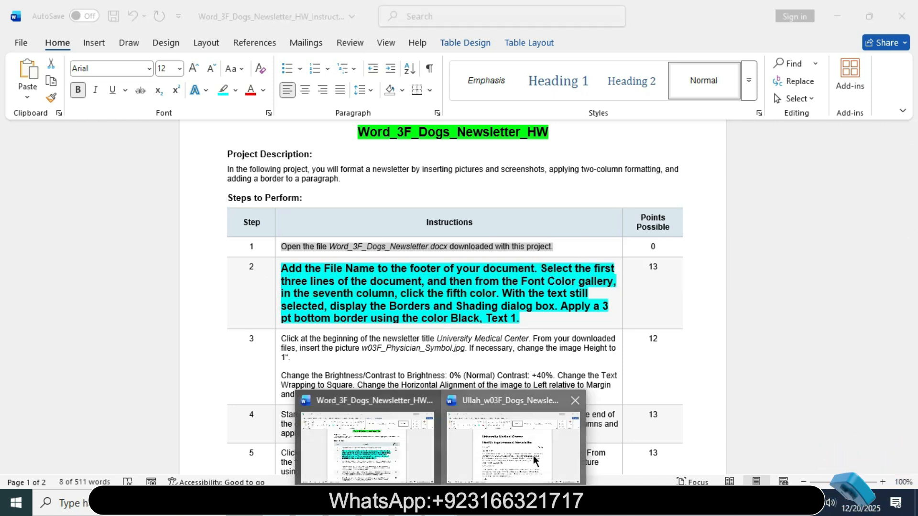
pyautogui.click(532, 455)
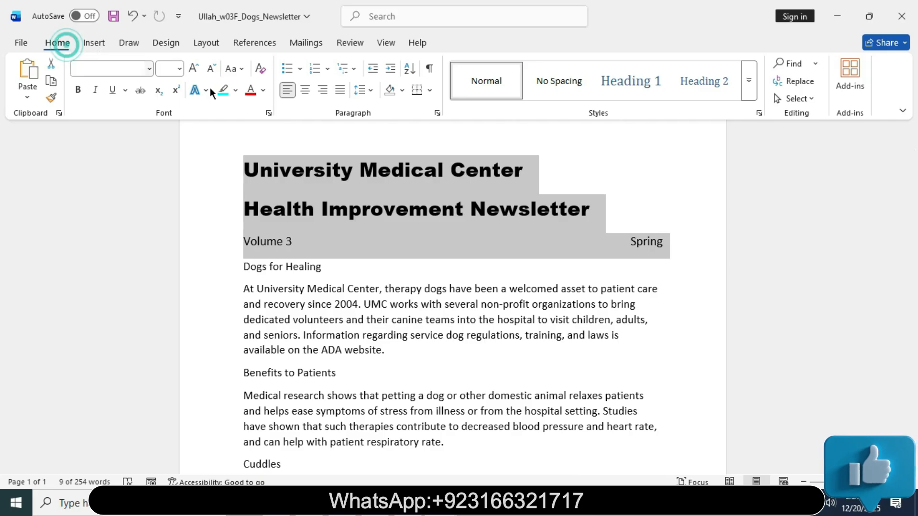
pyautogui.click(263, 90)
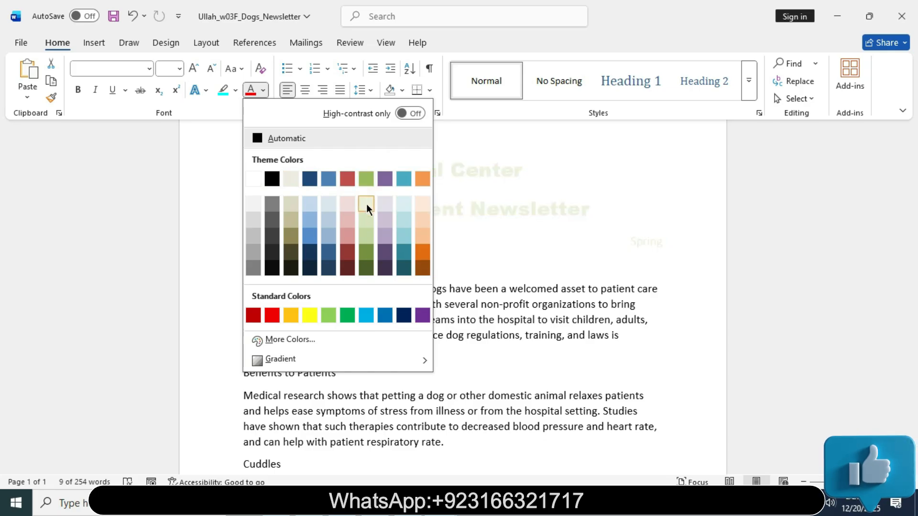
pyautogui.click(366, 249)
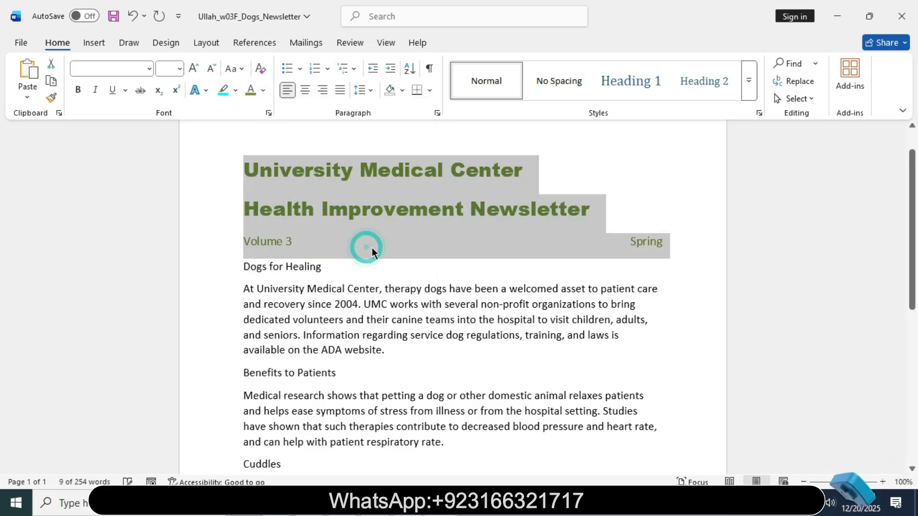
# - Following the end of step 2, apply a 3 pt bottom border in Black, Text 1 to the newsletter's first three lines
pyautogui.click(412, 474)
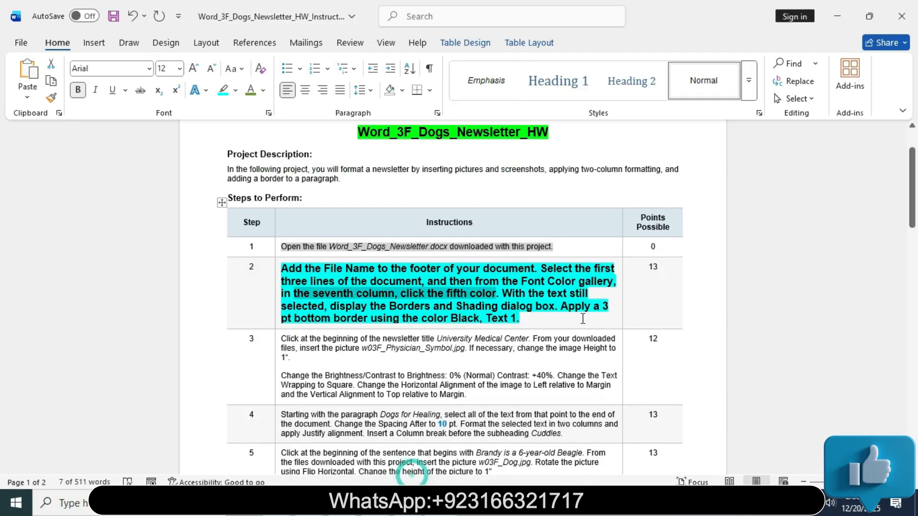
pyautogui.moveTo(512, 293)
pyautogui.mouseDown()
pyautogui.moveTo(334, 310)
pyautogui.moveTo(547, 298)
pyautogui.moveTo(565, 319)
pyautogui.mouseUp()
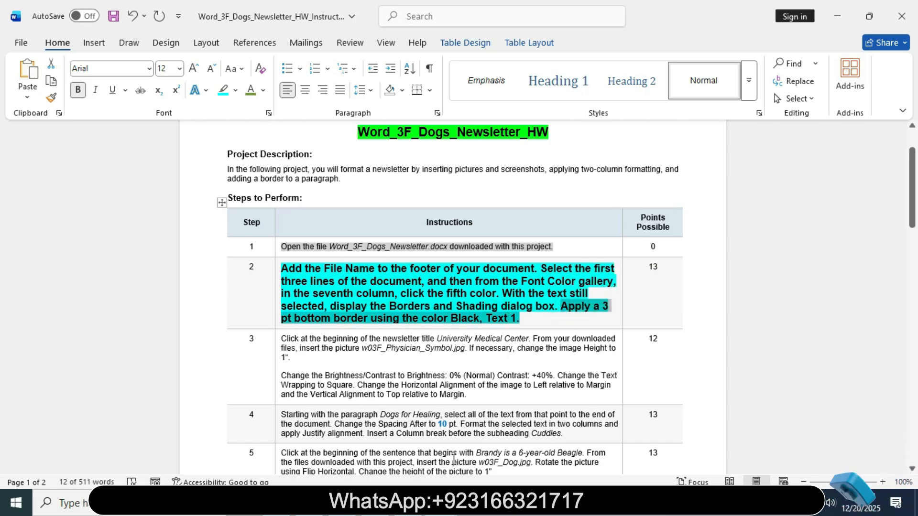
pyautogui.moveTo(426, 504)
pyautogui.click(497, 445)
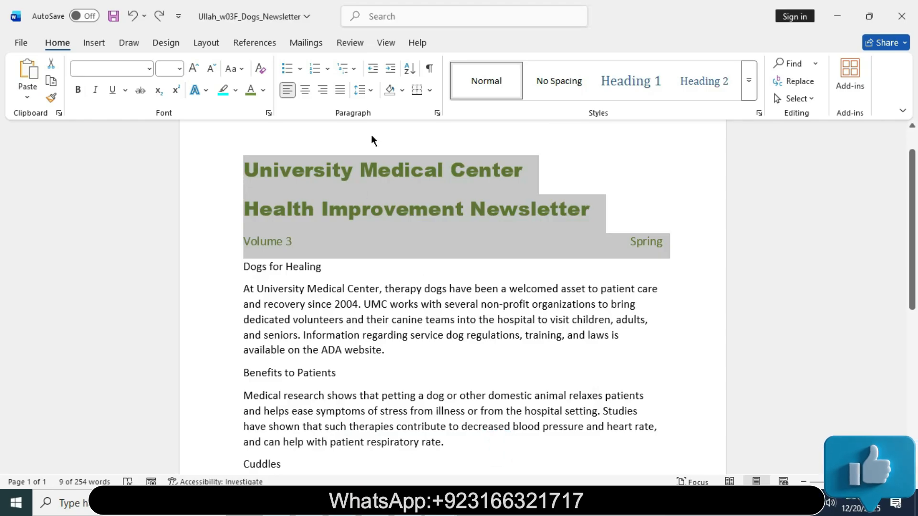
pyautogui.click(429, 90)
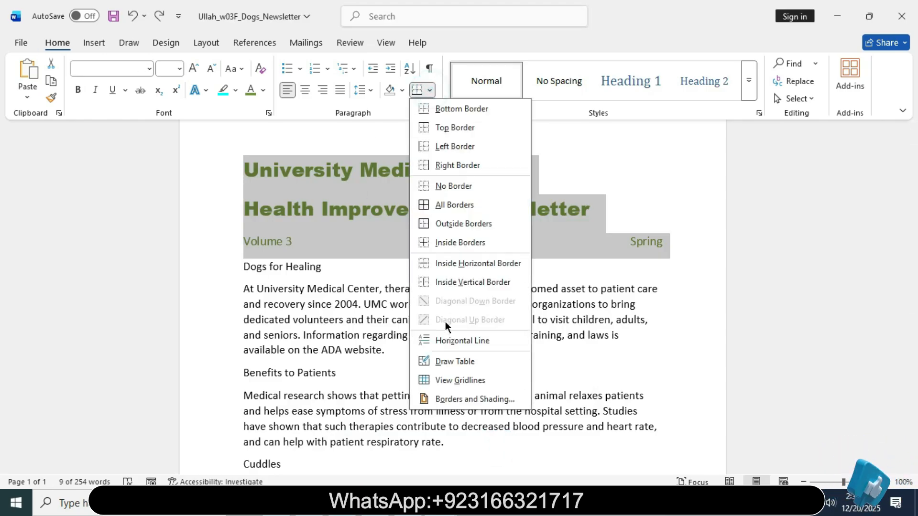
pyautogui.click(469, 400)
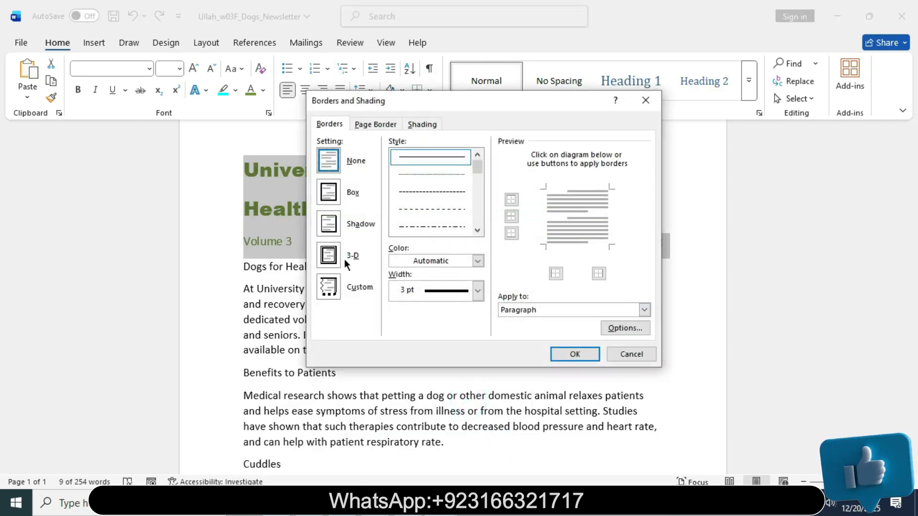
pyautogui.click(476, 263)
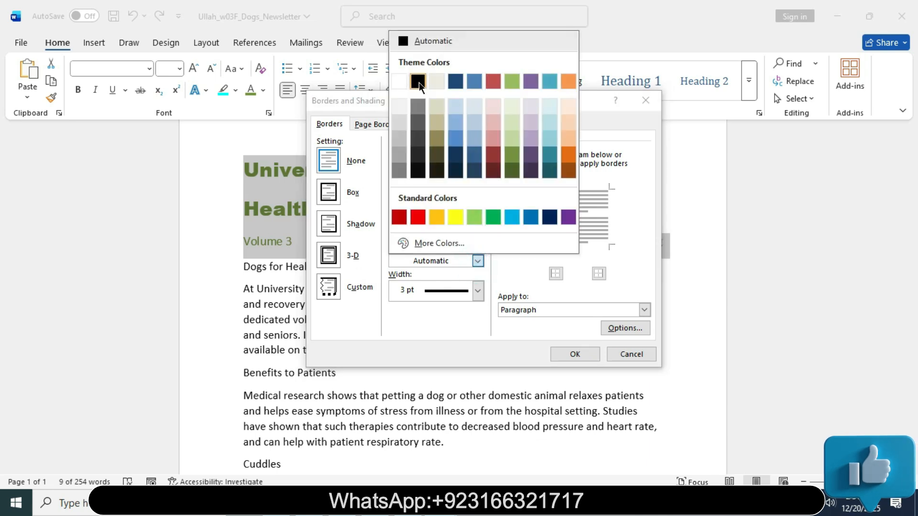
pyautogui.click(419, 82)
pyautogui.click(477, 290)
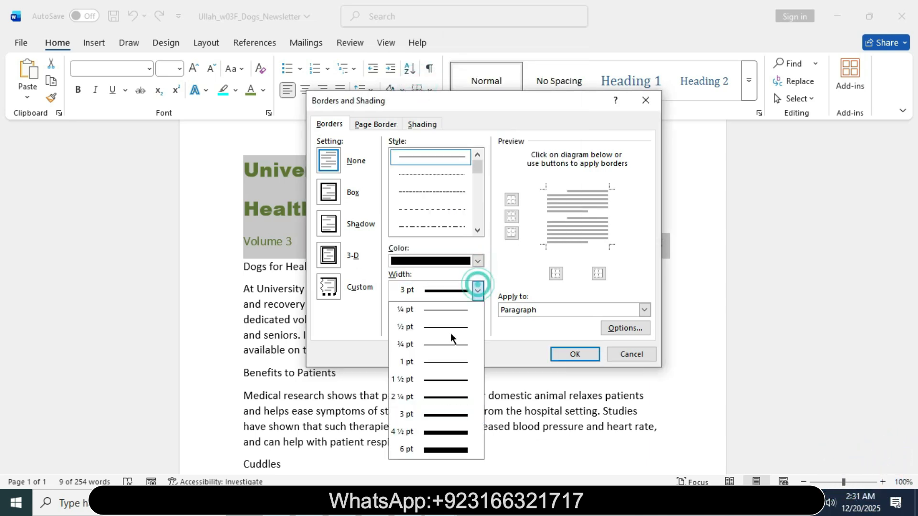
pyautogui.click(423, 412)
pyautogui.click(511, 234)
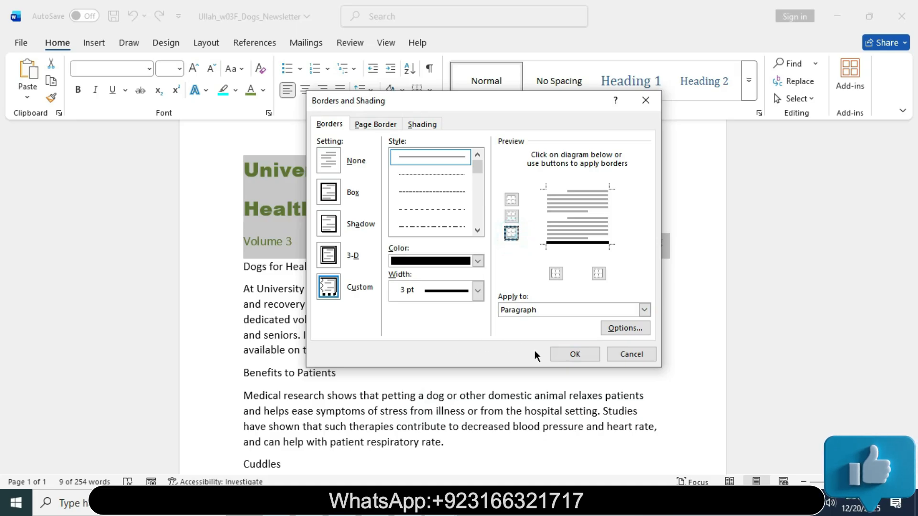
pyautogui.click(559, 354)
pyautogui.click(506, 234)
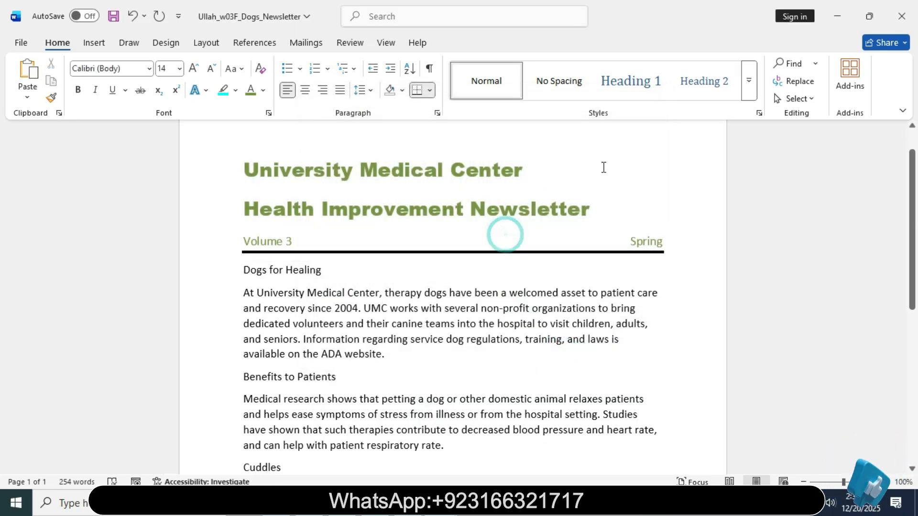
# - Return to the instructions document and mark step 2 as done with 9 pt non-bold text and a light gray highlight
pyautogui.hotkey('alt', 'Tab')
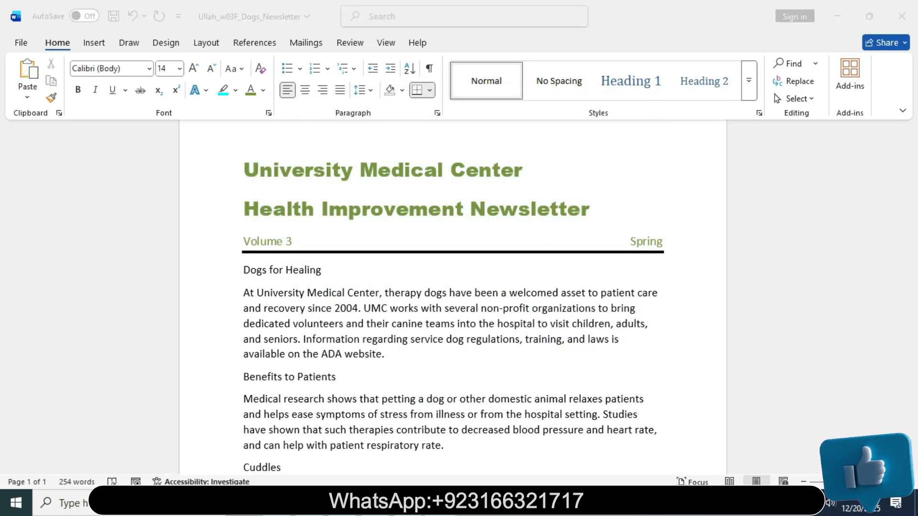
pyautogui.click(279, 268)
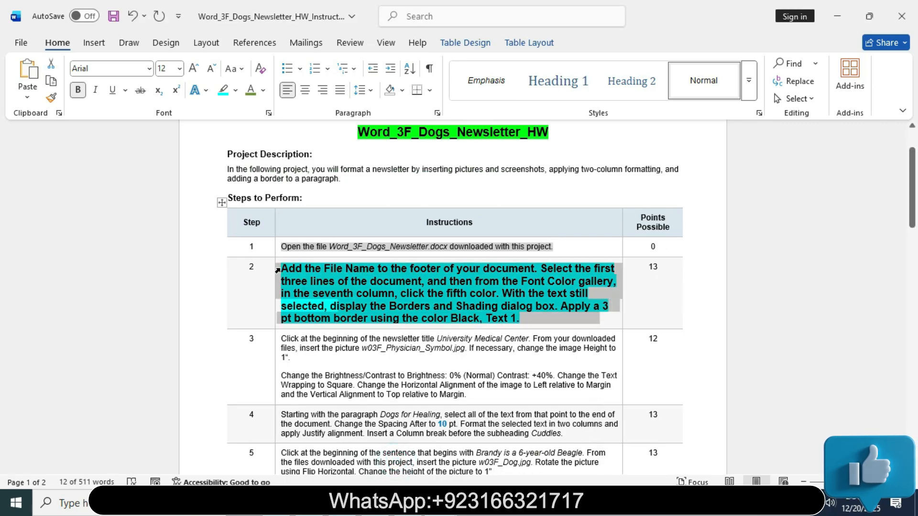
pyautogui.click(362, 226)
pyautogui.click(352, 258)
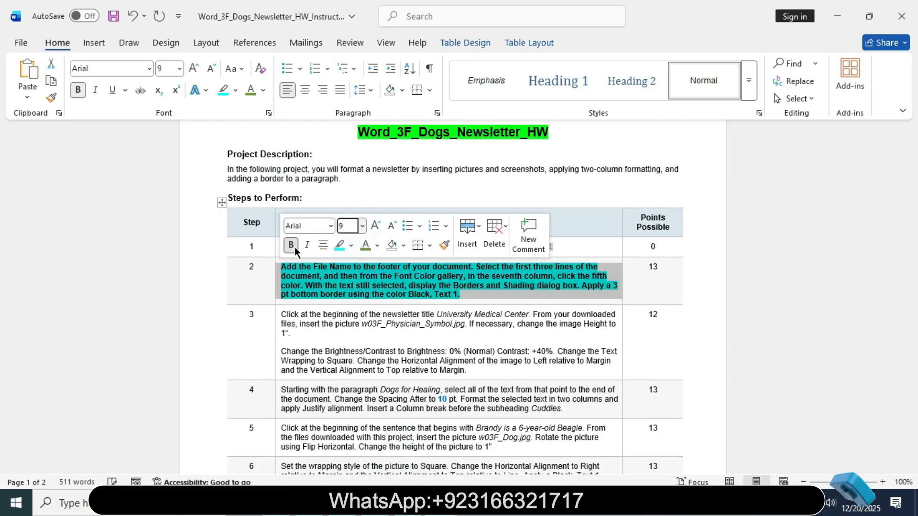
pyautogui.click(351, 245)
pyautogui.click(403, 335)
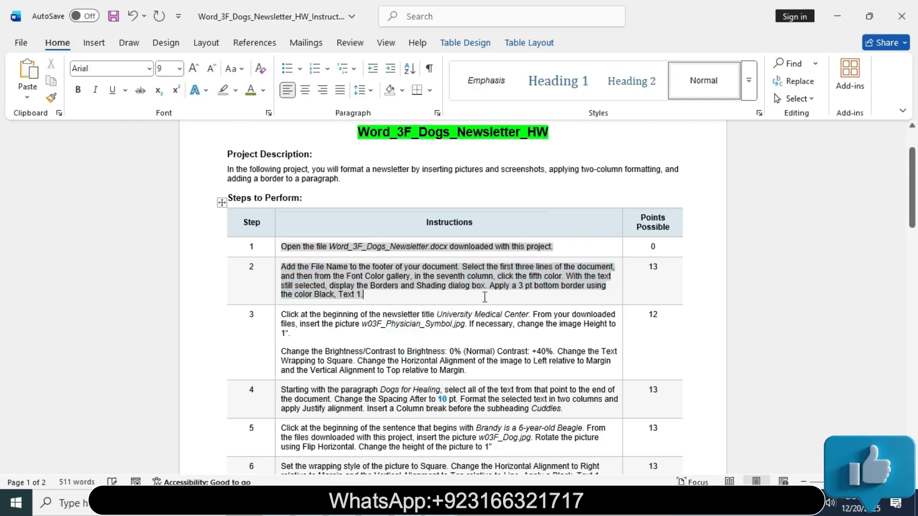
# - Format the step 3 instruction as 14 pt bold text with a turquoise highlight
pyautogui.click(278, 321)
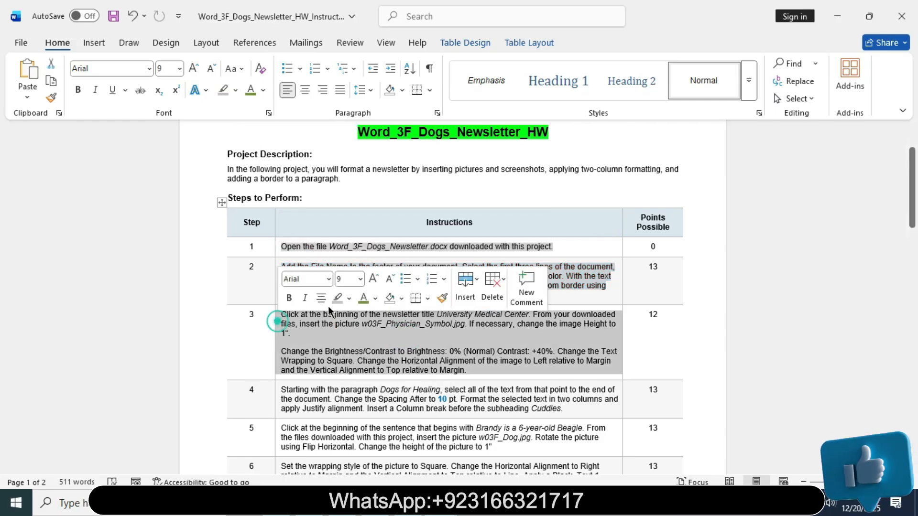
pyautogui.click(360, 278)
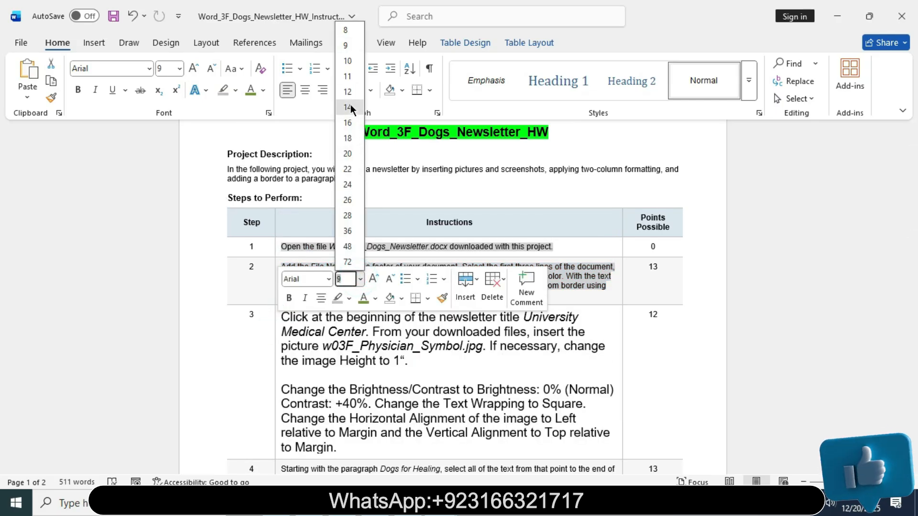
pyautogui.click(351, 107)
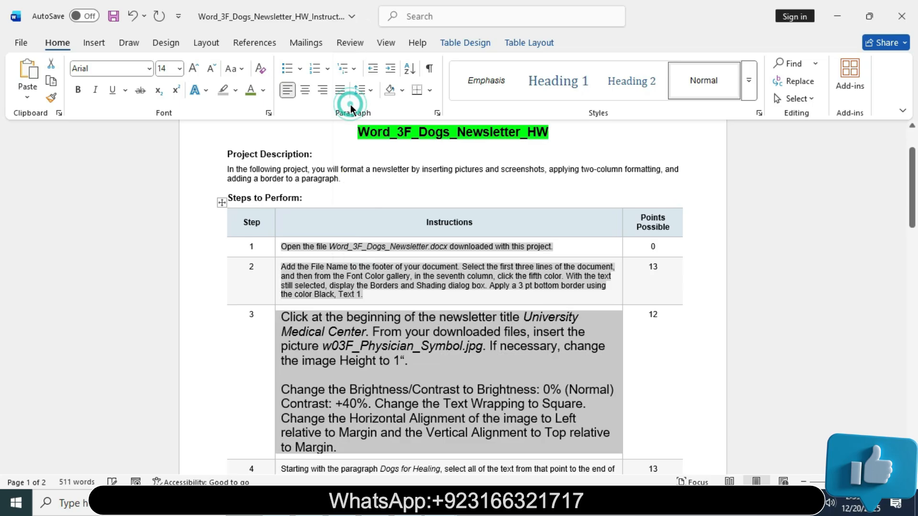
pyautogui.click(79, 91)
pyautogui.click(236, 91)
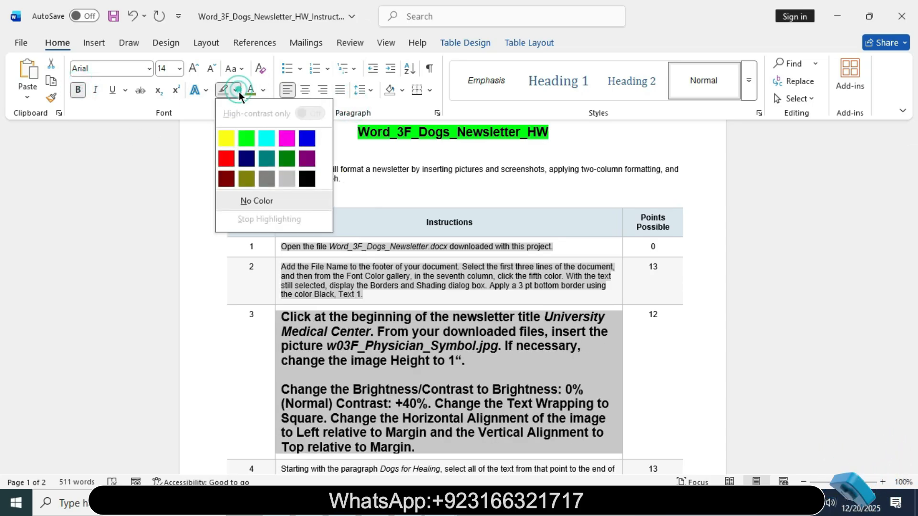
pyautogui.click(267, 139)
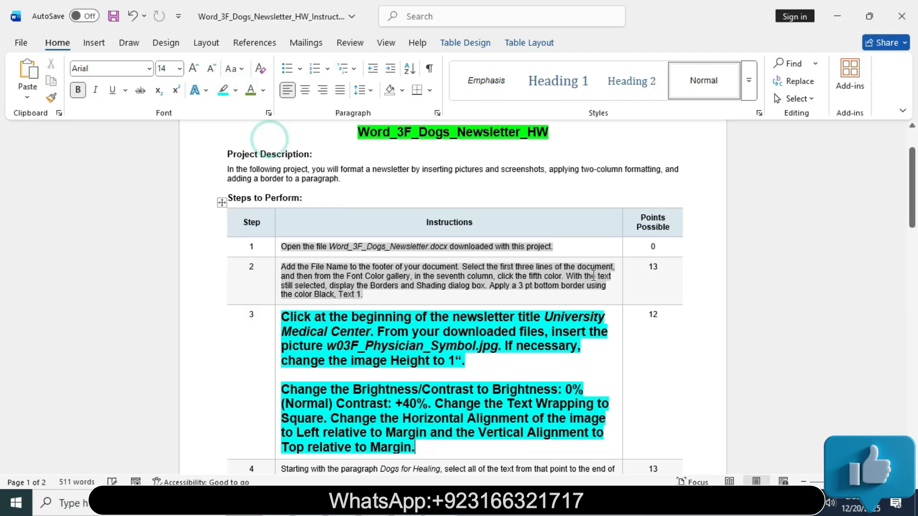
pyautogui.scroll(-3, 4, 172)
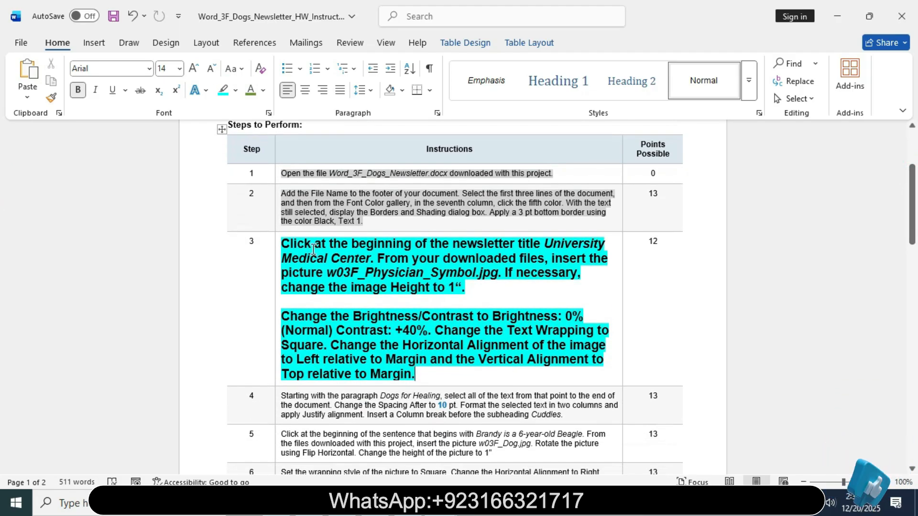
pyautogui.moveTo(285, 244); pyautogui.dragTo(489, 282)
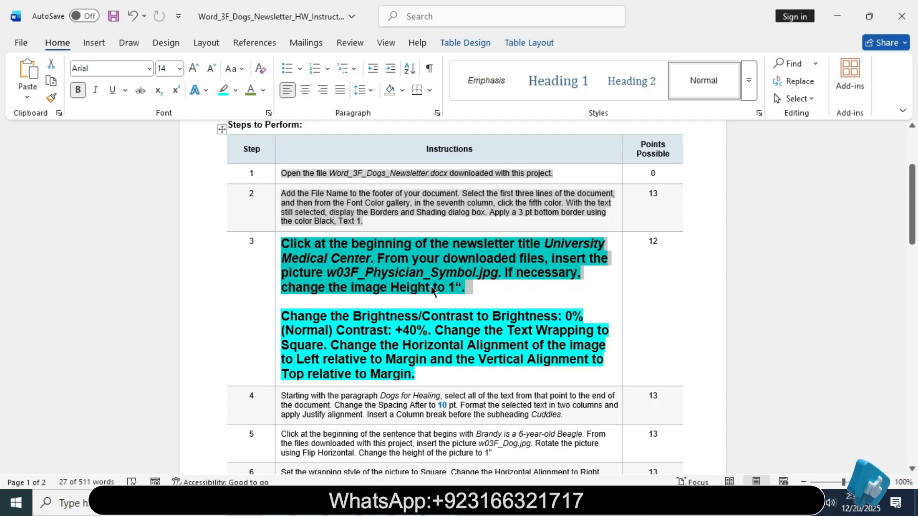
pyautogui.click(468, 285)
pyautogui.moveTo(282, 243); pyautogui.dragTo(365, 254)
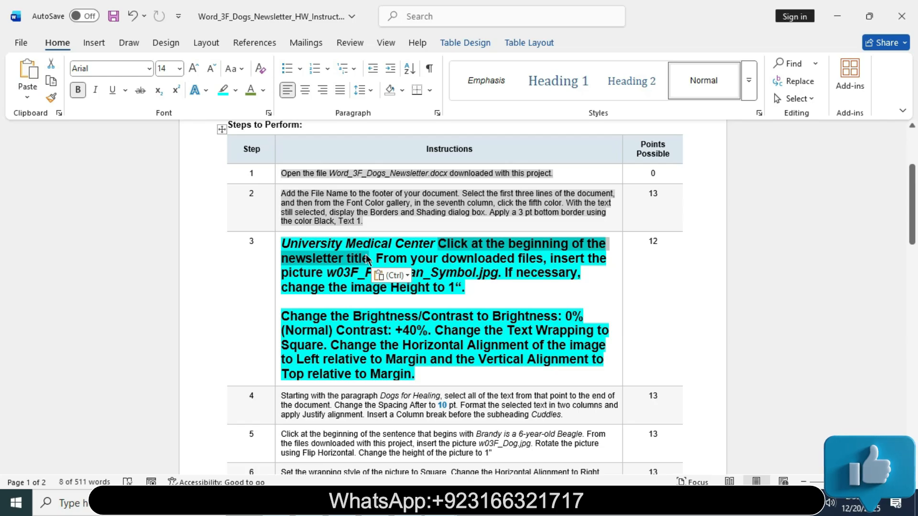
pyautogui.hotkey('ctrl', 'z')
# - Following the start of step 3, place the insertion point at the beginning of the newsletter title University Medical Center
pyautogui.moveTo(550, 238); pyautogui.dragTo(372, 259)
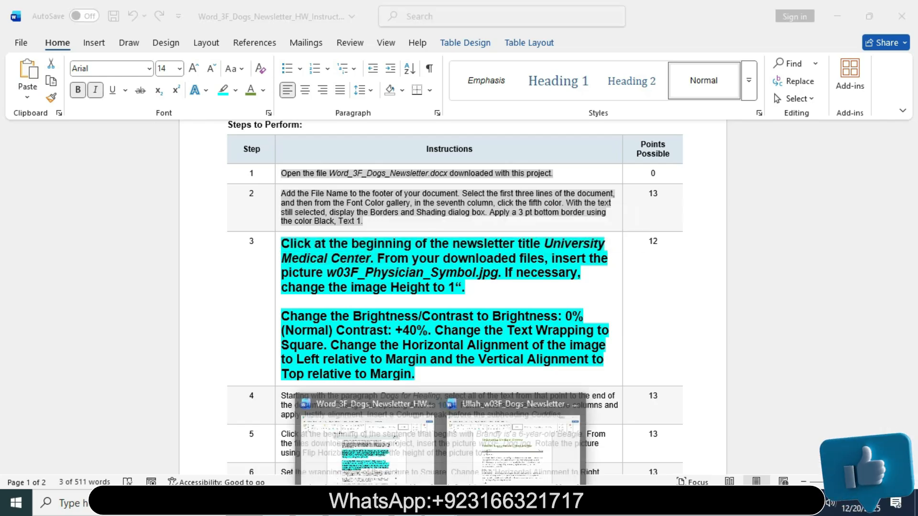
pyautogui.click(503, 466)
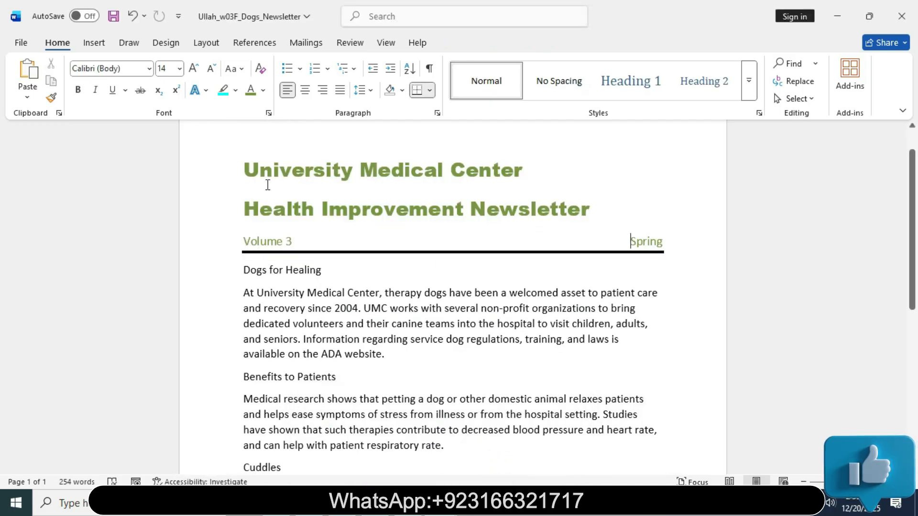
pyautogui.click(241, 167)
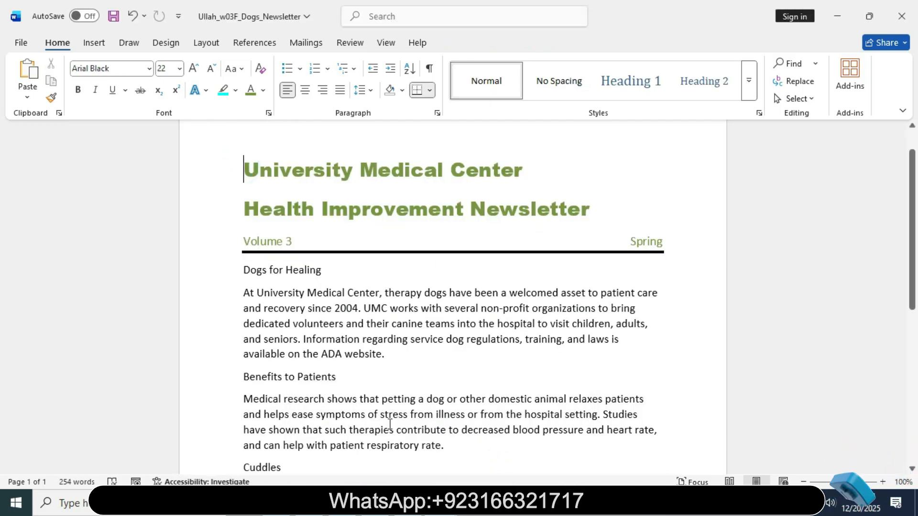
# - Check step 3 in the instructions for the picture file to insert, then return to the newsletter
pyautogui.click(401, 465)
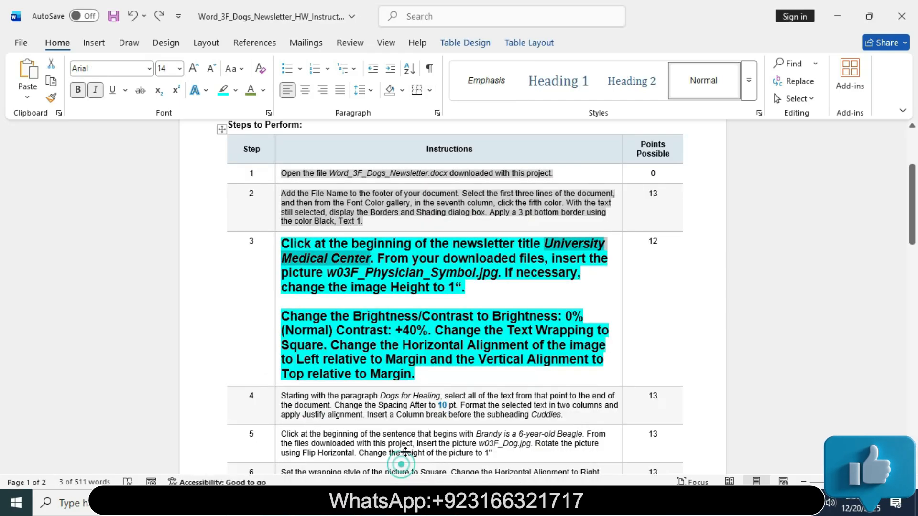
pyautogui.moveTo(378, 258); pyautogui.dragTo(544, 259)
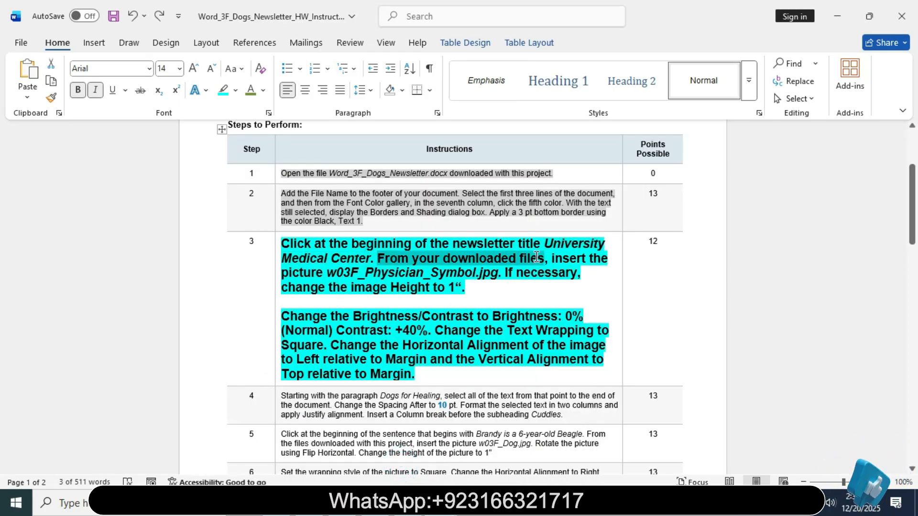
pyautogui.moveTo(283, 268); pyautogui.dragTo(475, 262)
pyautogui.moveTo(327, 273); pyautogui.dragTo(498, 273)
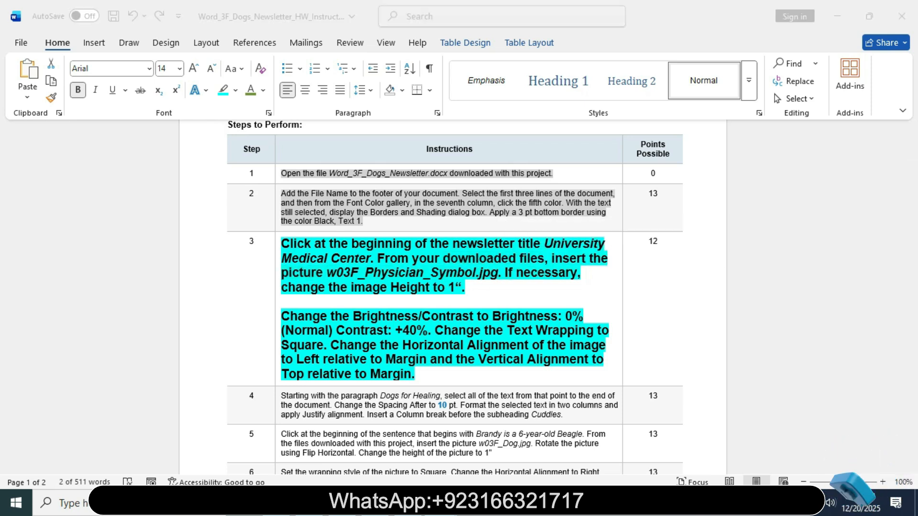
pyautogui.click(507, 448)
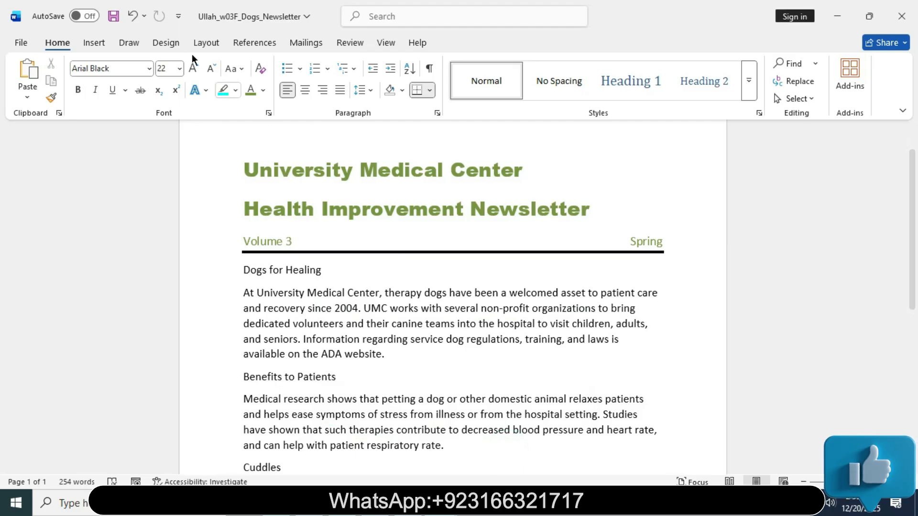
# - Insert the picture w03F_Physician_Symbol before the title from the Dogs Newsletter folder under Pearson, ALL WORD, World, word chap 3 on Local Disk (E:)
pyautogui.click(105, 45)
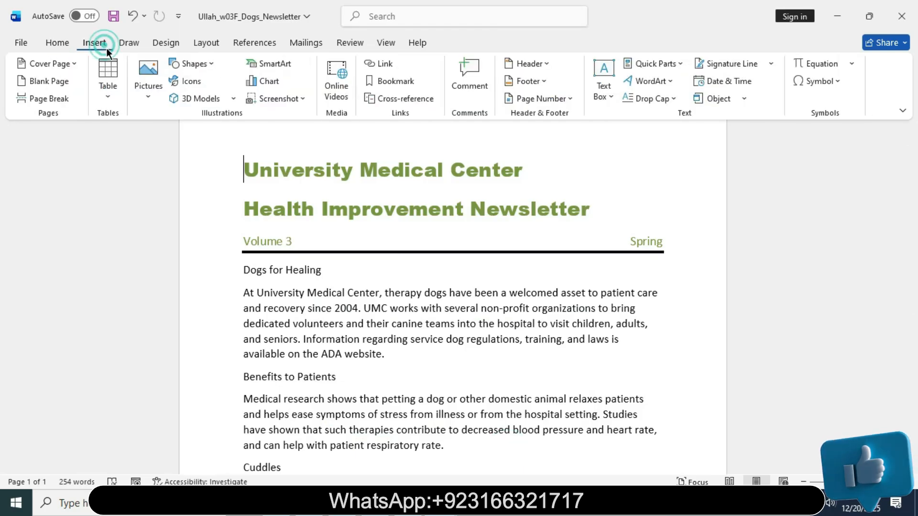
pyautogui.click(161, 95)
pyautogui.click(176, 135)
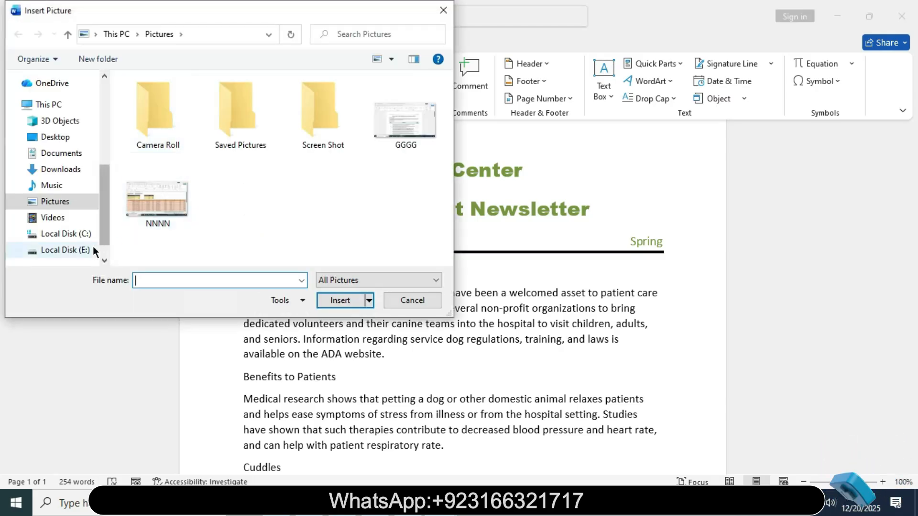
pyautogui.click(67, 250)
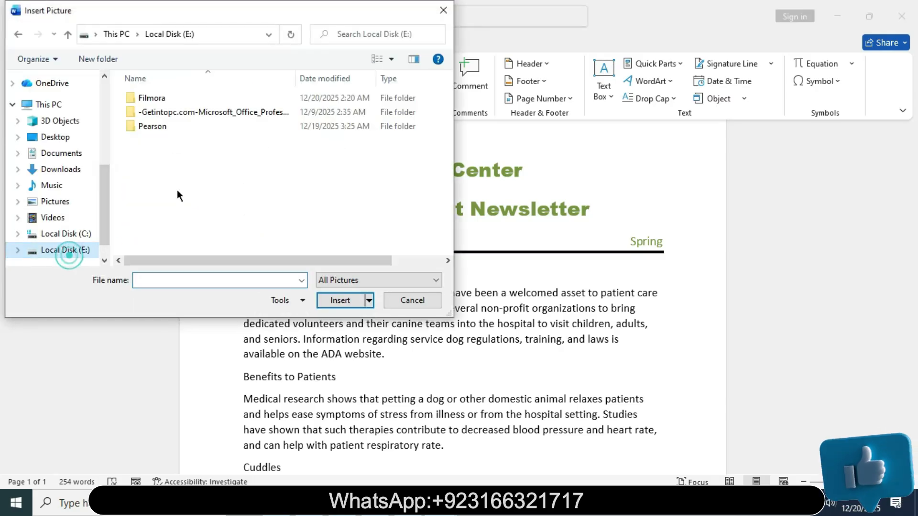
pyautogui.doubleClick(276, 125)
pyautogui.doubleClick(309, 112)
pyautogui.doubleClick(253, 117)
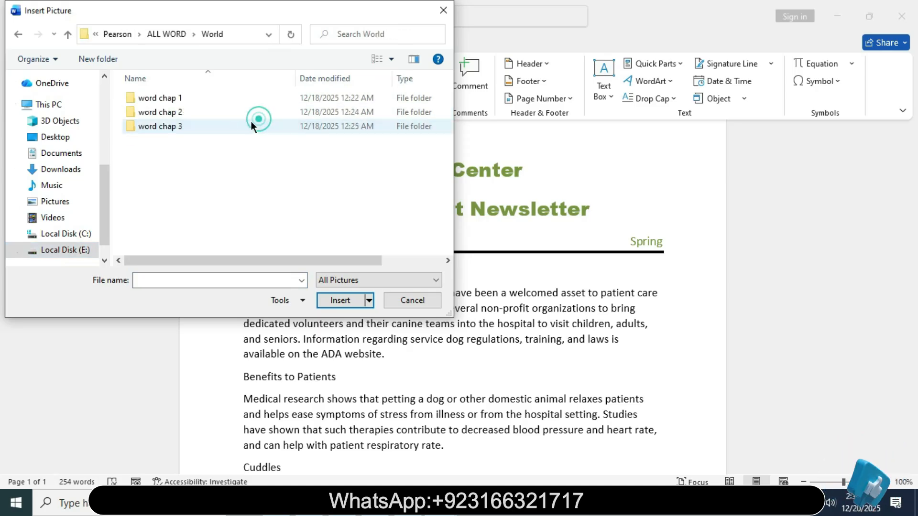
pyautogui.doubleClick(212, 125)
pyautogui.doubleClick(244, 114)
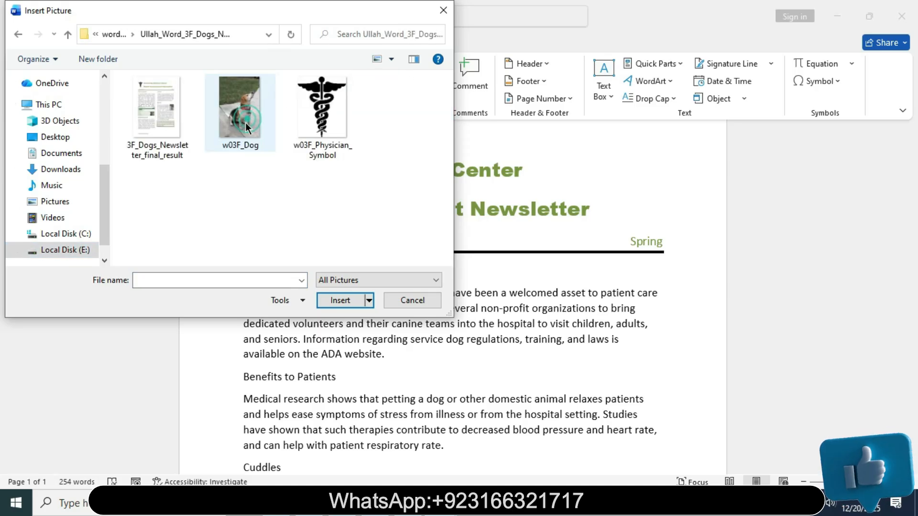
pyautogui.click(321, 127)
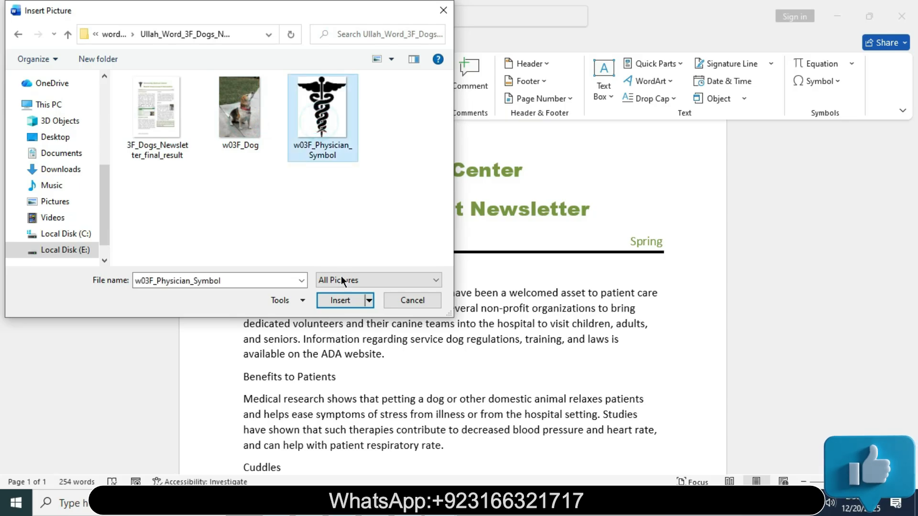
pyautogui.click(339, 300)
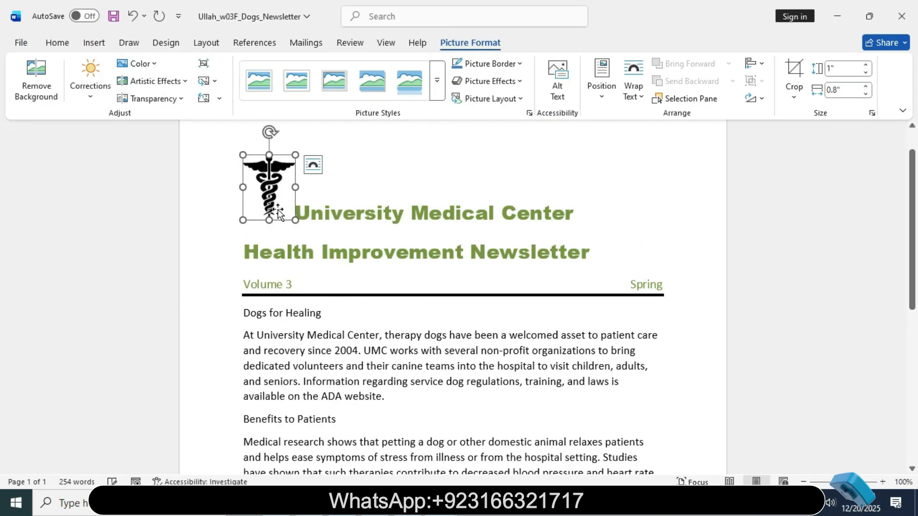
# - Check the required image height in the step 3 instruction and compare it with the physician symbol's height setting in the newsletter
pyautogui.moveTo(442, 502)
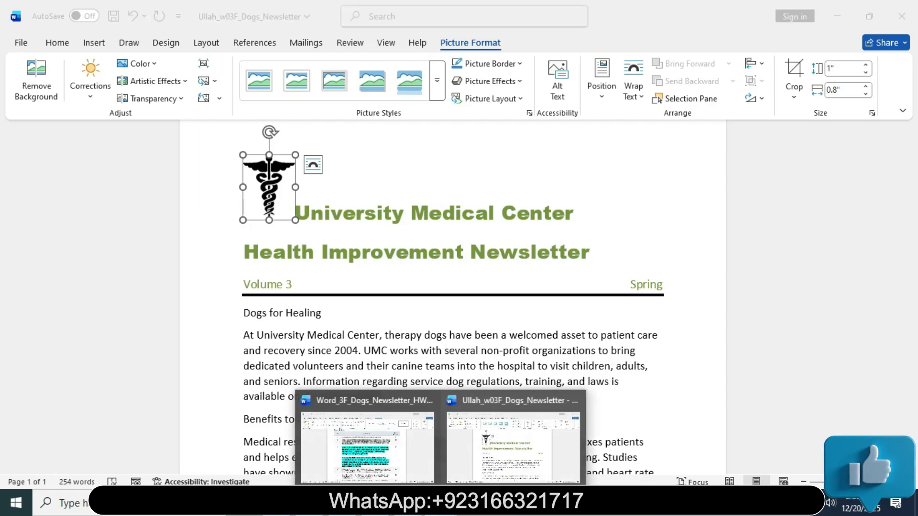
pyautogui.click(405, 469)
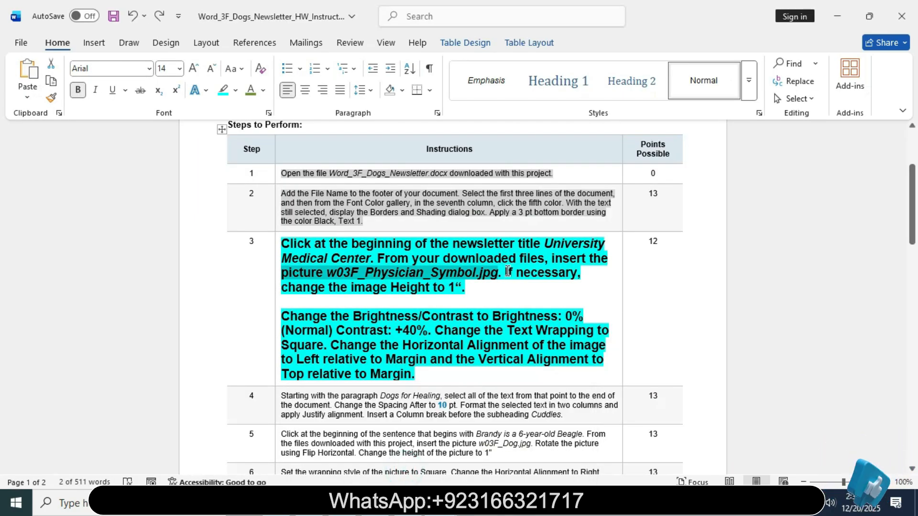
pyautogui.moveTo(508, 272); pyautogui.dragTo(524, 291)
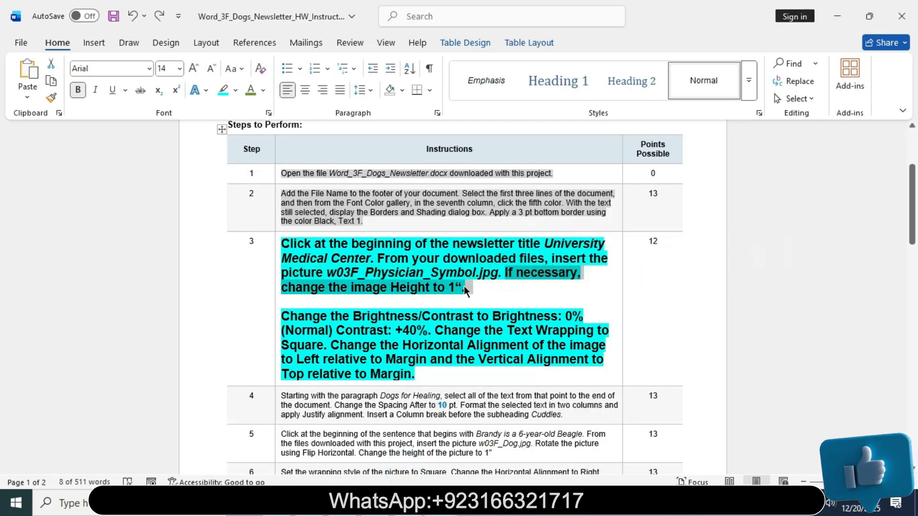
pyautogui.moveTo(482, 502)
pyautogui.click(485, 469)
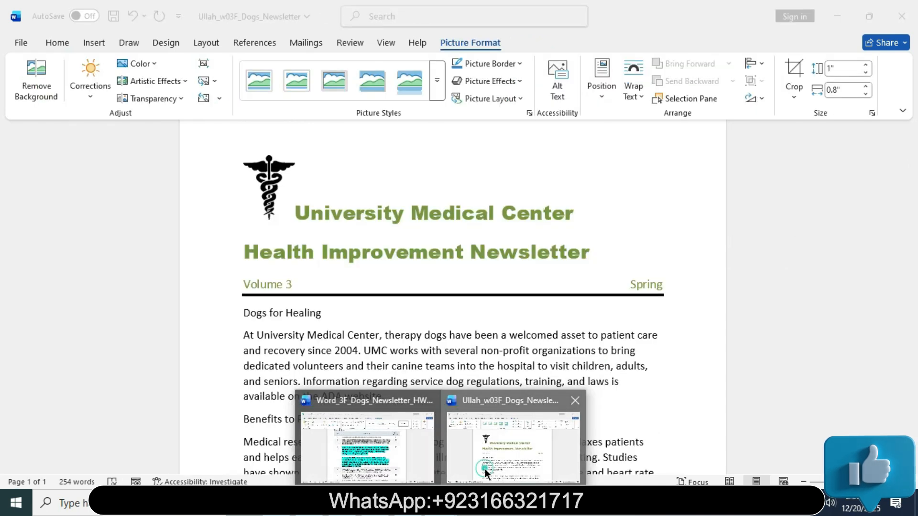
pyautogui.click(460, 43)
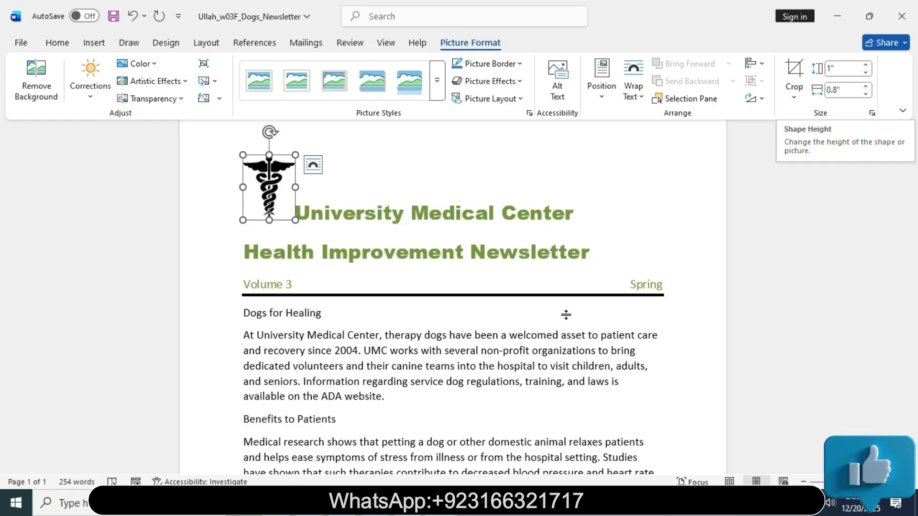
# - Look up the Brightness/Contrast values required in the step 3 instruction, then return to the newsletter
pyautogui.click(440, 504)
pyautogui.click(400, 463)
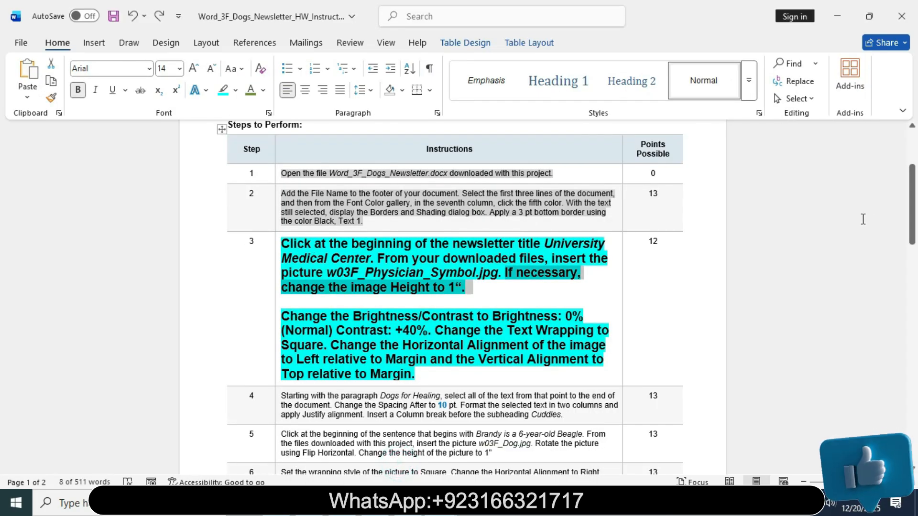
pyautogui.scroll(-2, 467, 278)
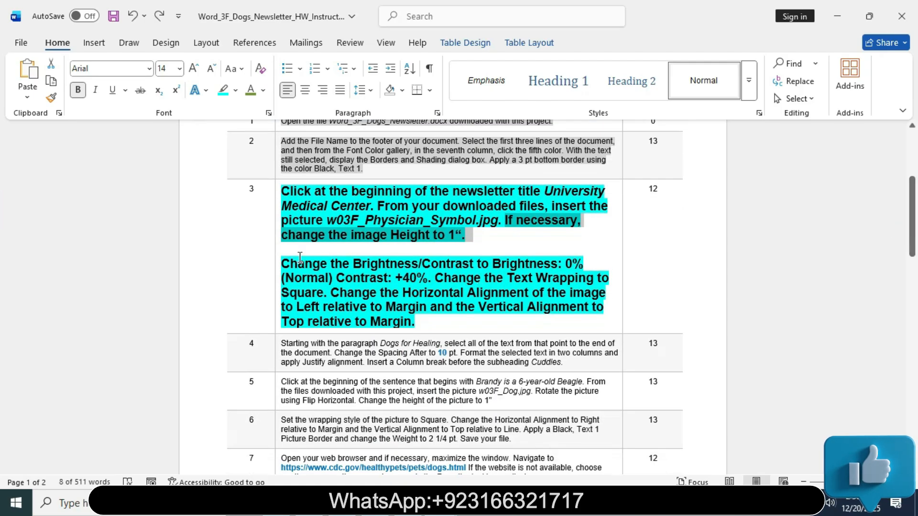
pyautogui.moveTo(287, 261); pyautogui.dragTo(432, 276)
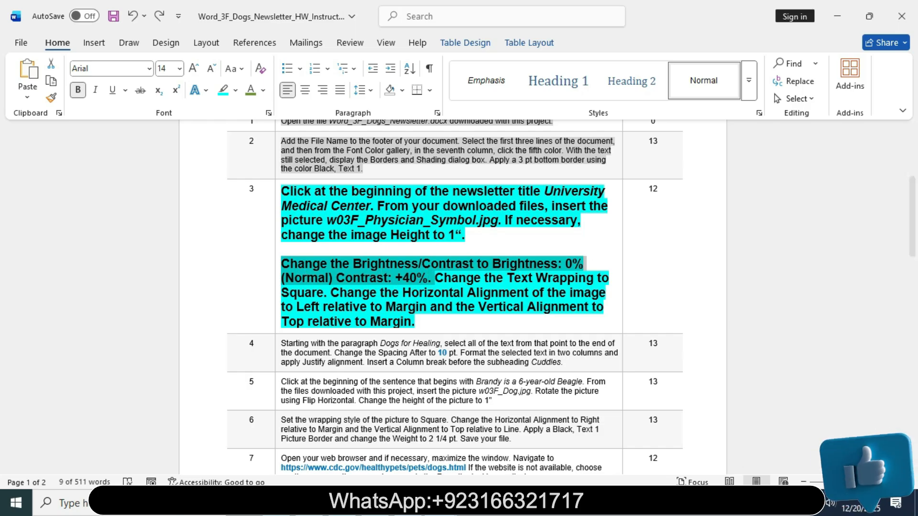
pyautogui.click(431, 504)
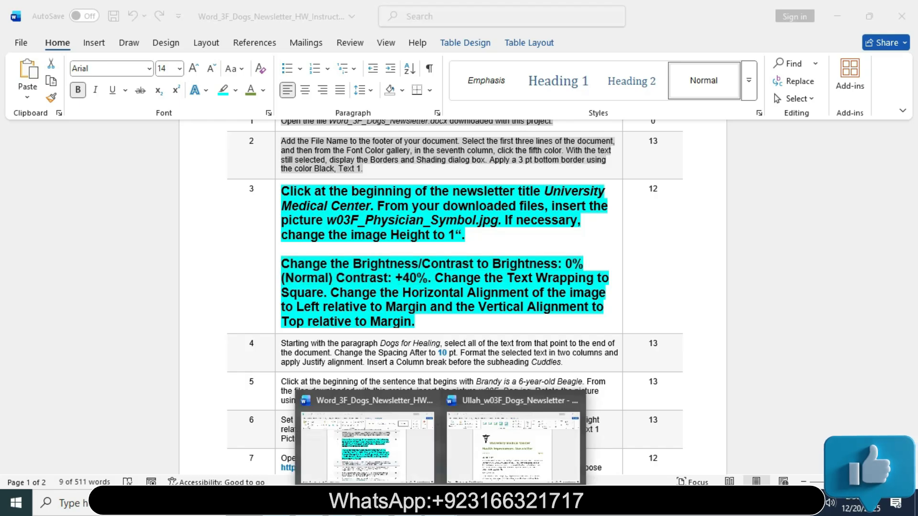
pyautogui.click(500, 463)
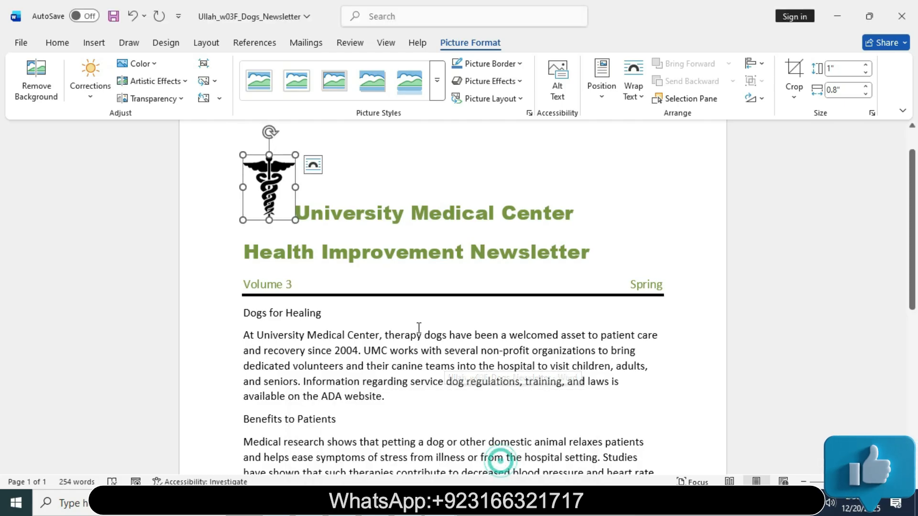
# - Apply the fifth preset in the third row of the Brightness/Contrast corrections to the physician symbol picture
pyautogui.click(91, 98)
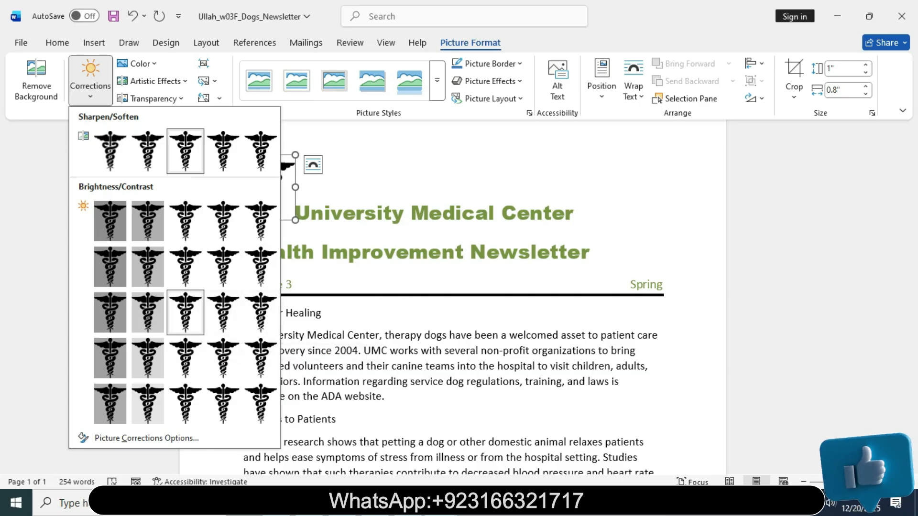
pyautogui.click(385, 463)
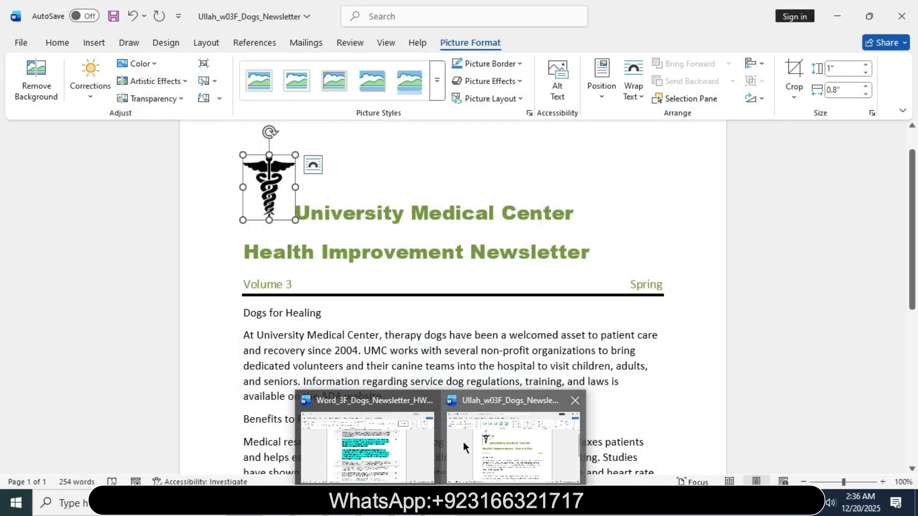
pyautogui.click(463, 441)
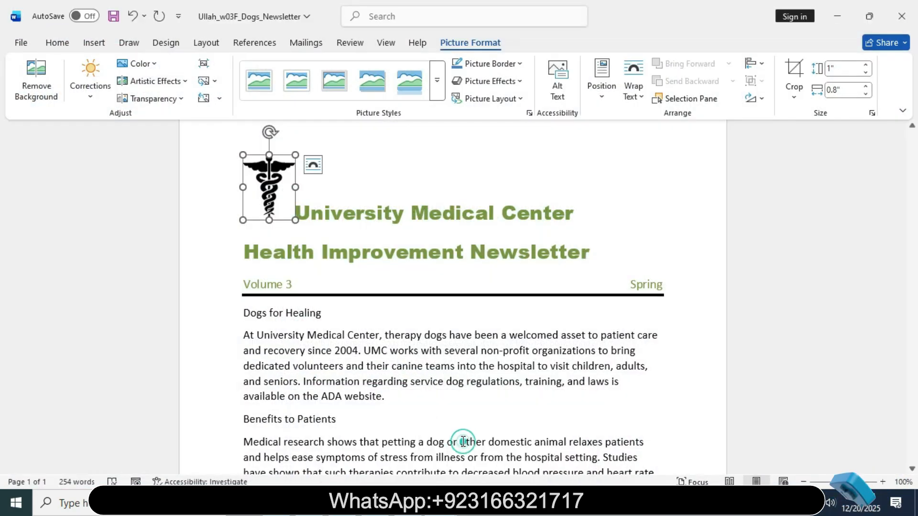
pyautogui.click(93, 89)
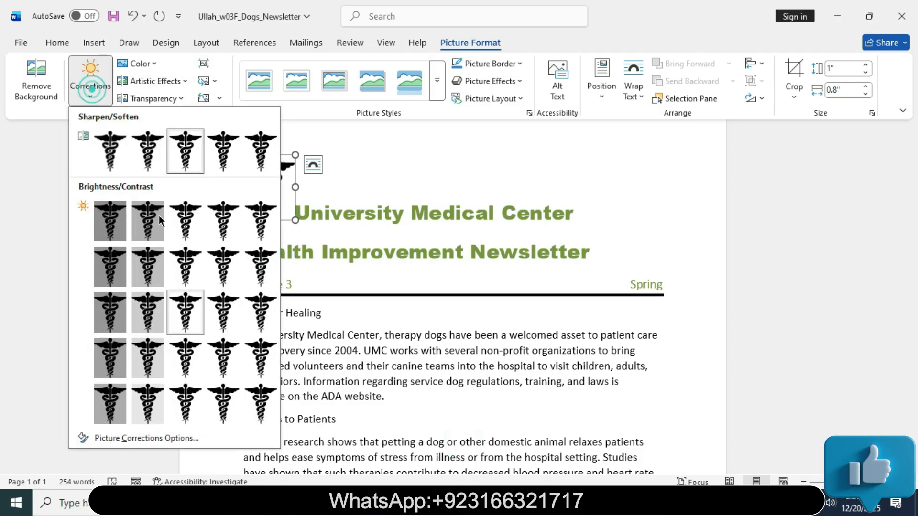
pyautogui.click(259, 321)
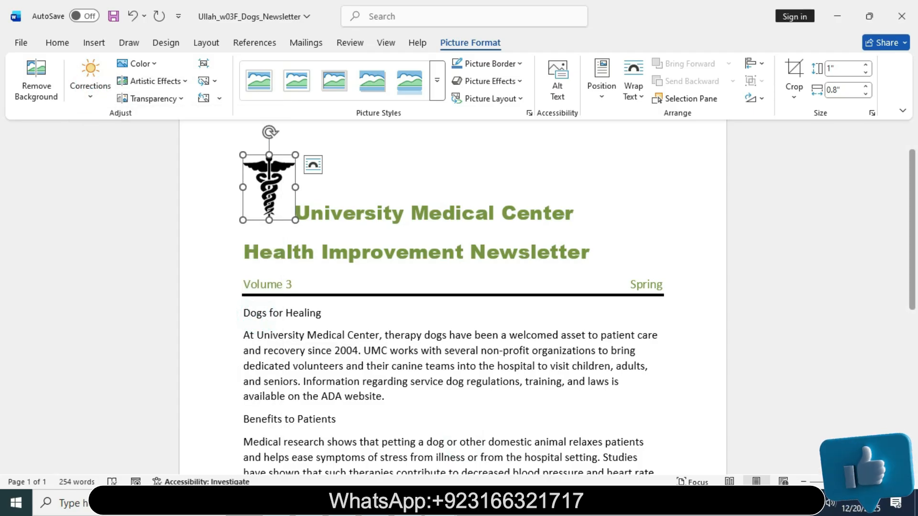
# - Following the step 3 text wrapping instruction, set the physician symbol's text wrapping to Square
pyautogui.click(368, 410)
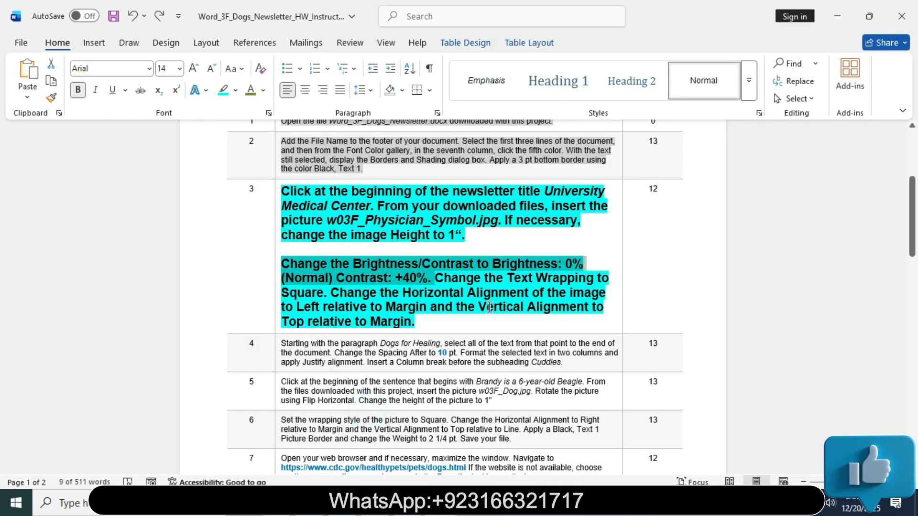
pyautogui.moveTo(442, 278); pyautogui.dragTo(330, 293)
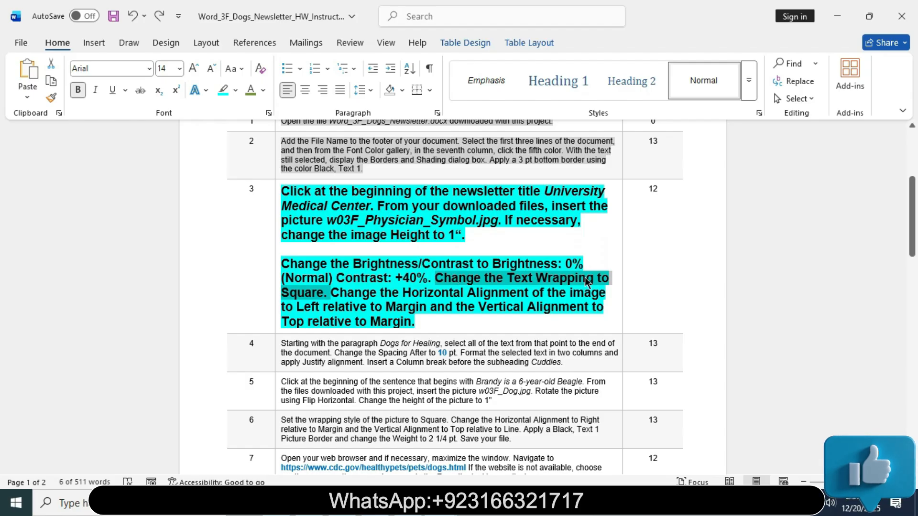
pyautogui.moveTo(435, 503)
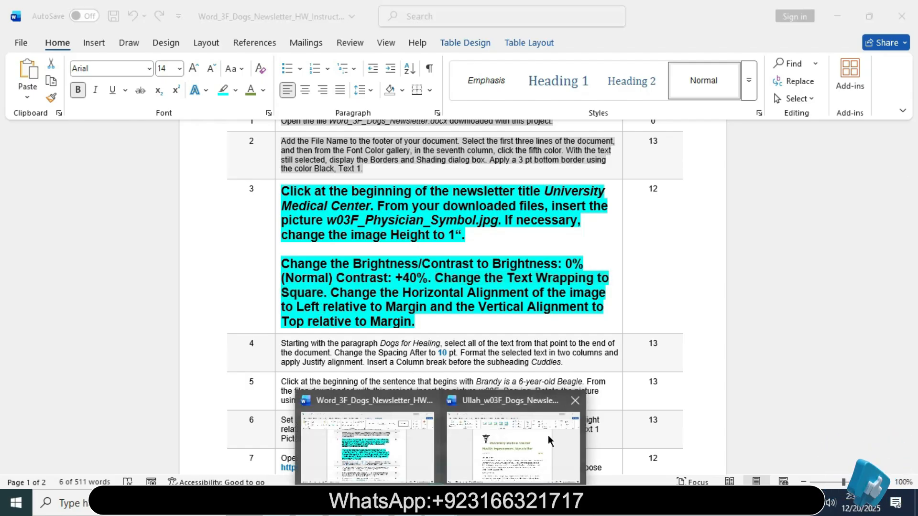
pyautogui.click(547, 433)
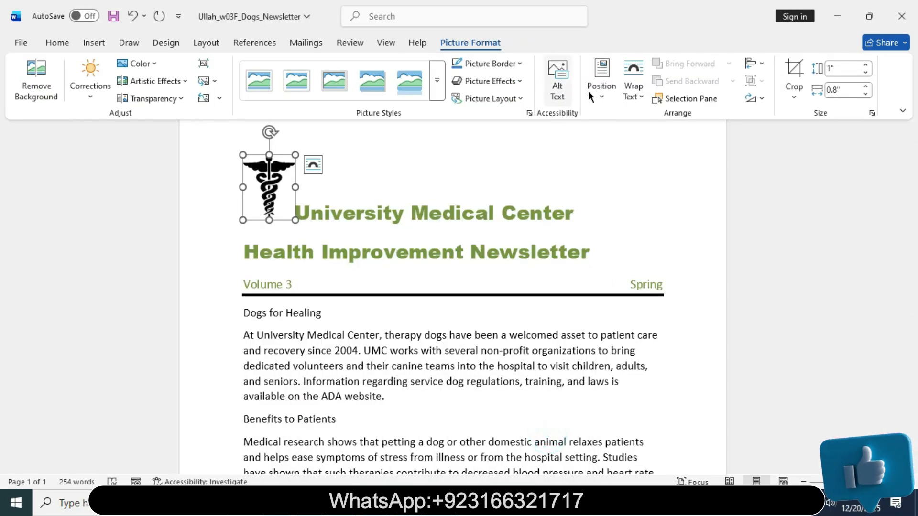
pyautogui.click(644, 99)
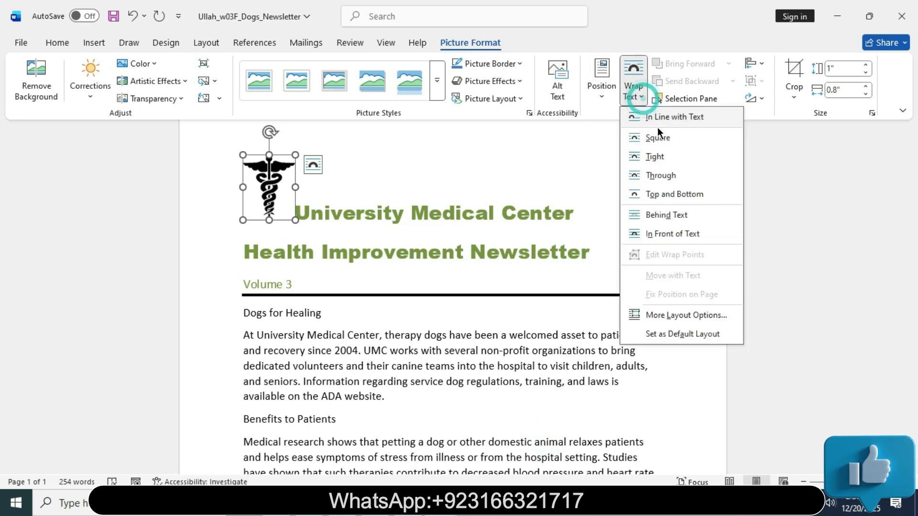
pyautogui.click(658, 137)
# - Read the horizontal alignment requirement for the image in the step 3 instruction, then return to the newsletter
pyautogui.click(435, 502)
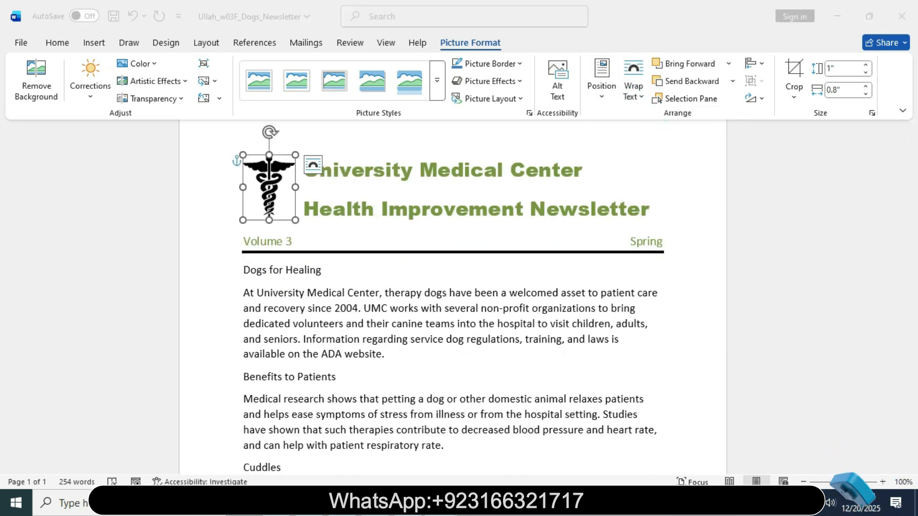
pyautogui.click(390, 452)
pyautogui.moveTo(335, 294); pyautogui.dragTo(606, 292)
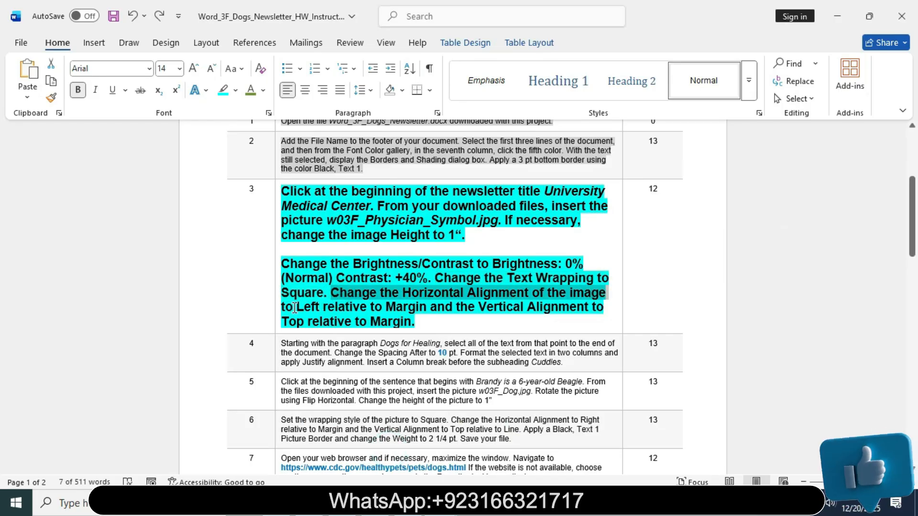
pyautogui.moveTo(294, 307); pyautogui.dragTo(367, 308)
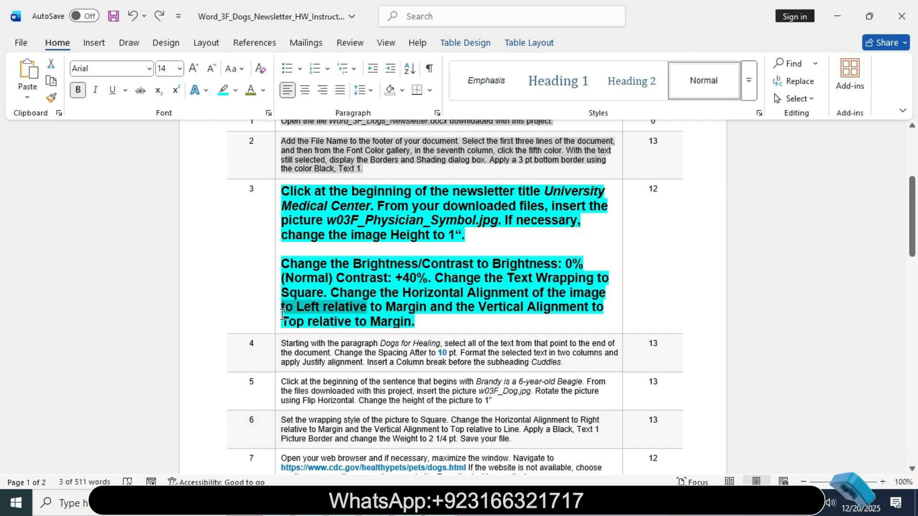
pyautogui.click(301, 315)
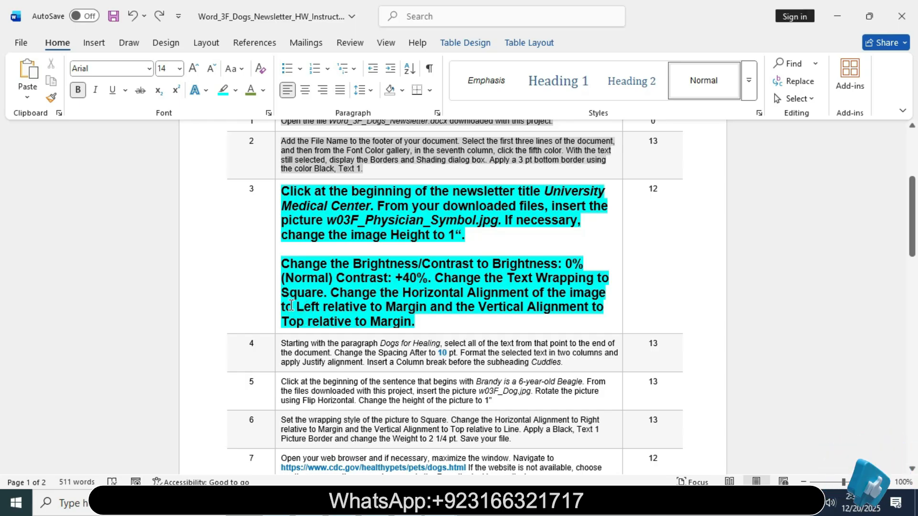
pyautogui.moveTo(292, 305); pyautogui.dragTo(415, 311)
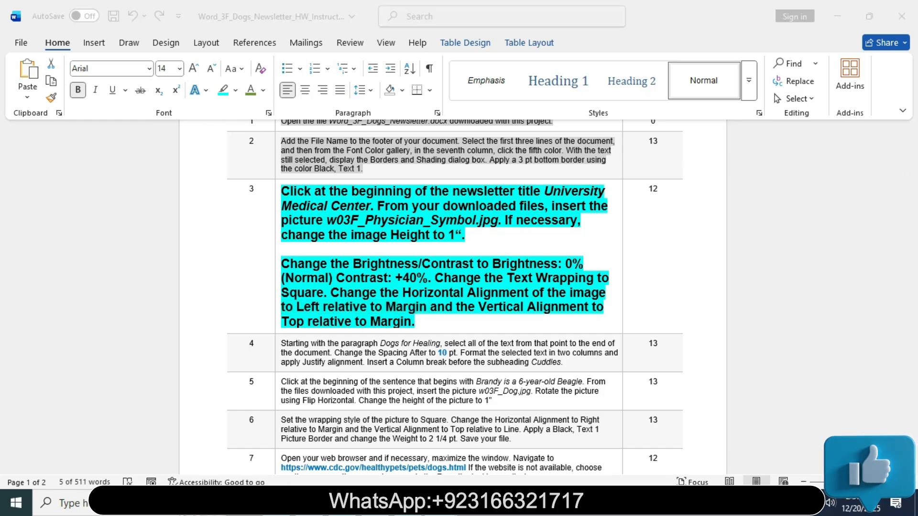
pyautogui.click(517, 455)
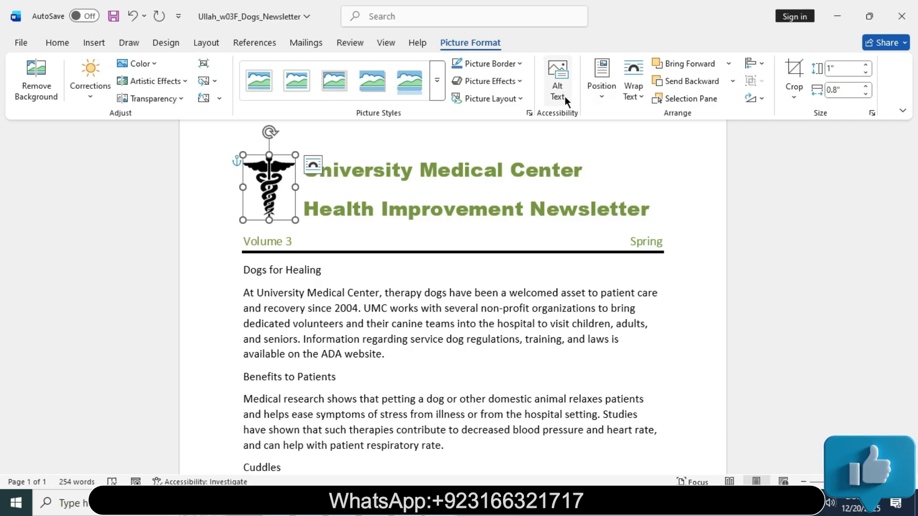
pyautogui.click(640, 91)
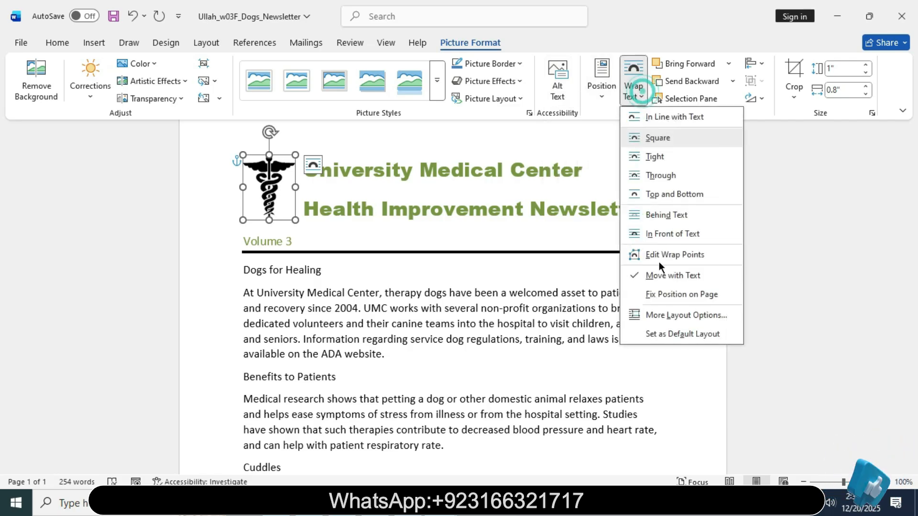
pyautogui.click(574, 181)
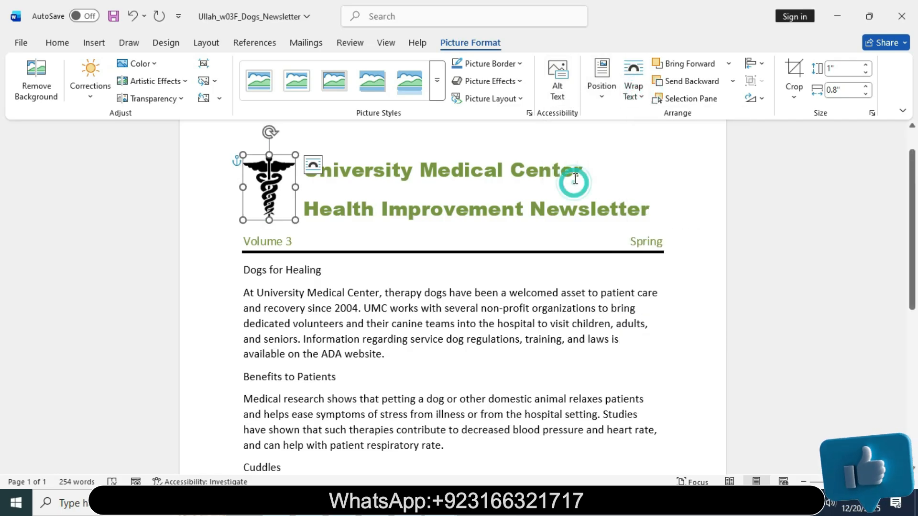
pyautogui.click(643, 97)
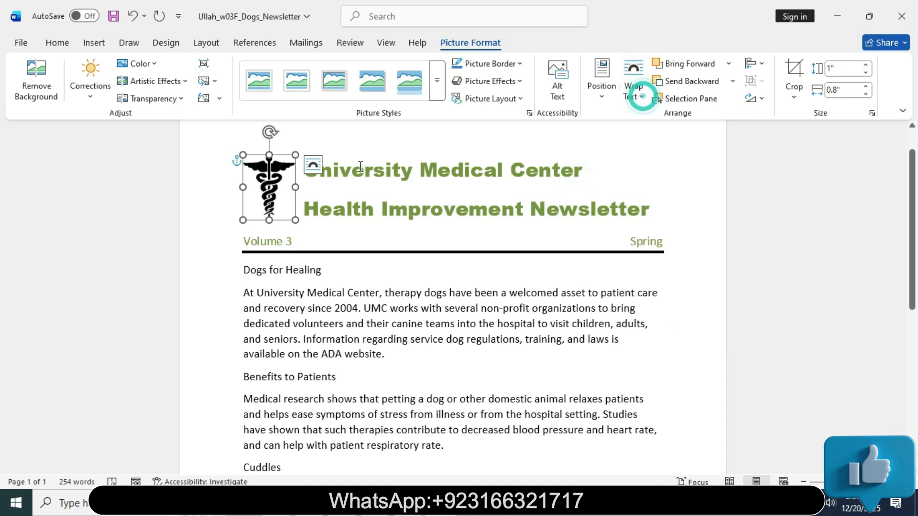
# - In the physician symbol's detailed layout settings, set the horizontal alignment to Left relative to Margin, following step 3
pyautogui.click(313, 166)
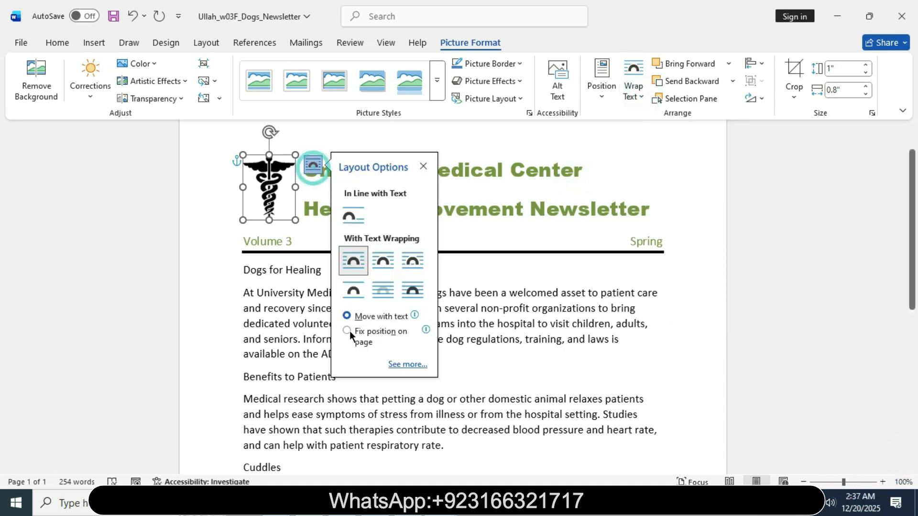
pyautogui.click(403, 365)
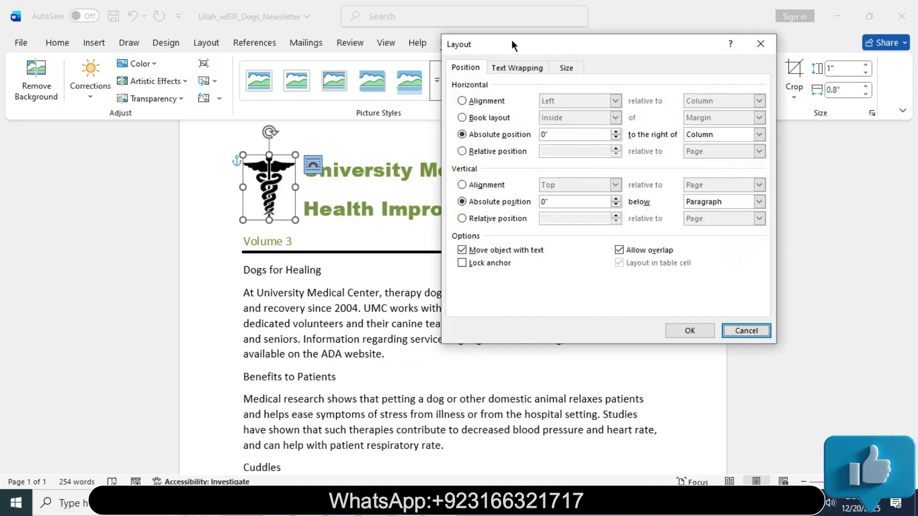
pyautogui.moveTo(511, 39); pyautogui.dragTo(536, 42)
pyautogui.click(487, 104)
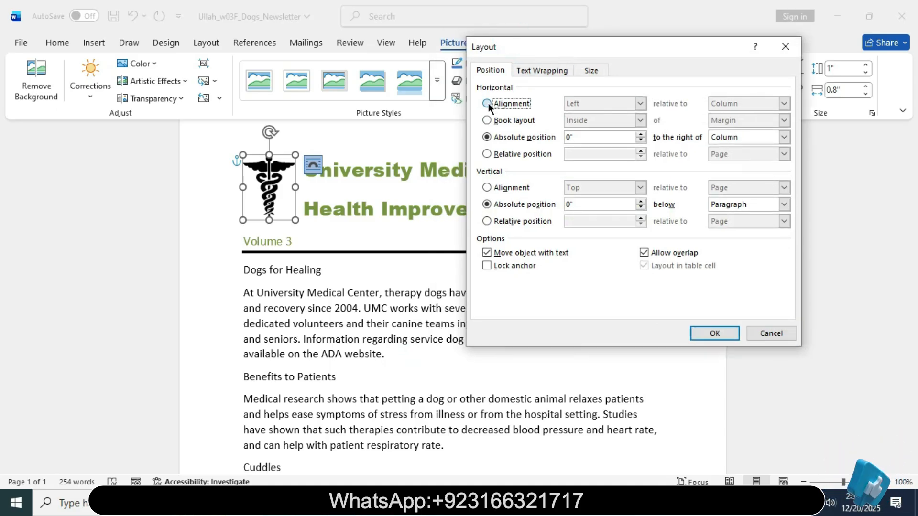
pyautogui.click(640, 103)
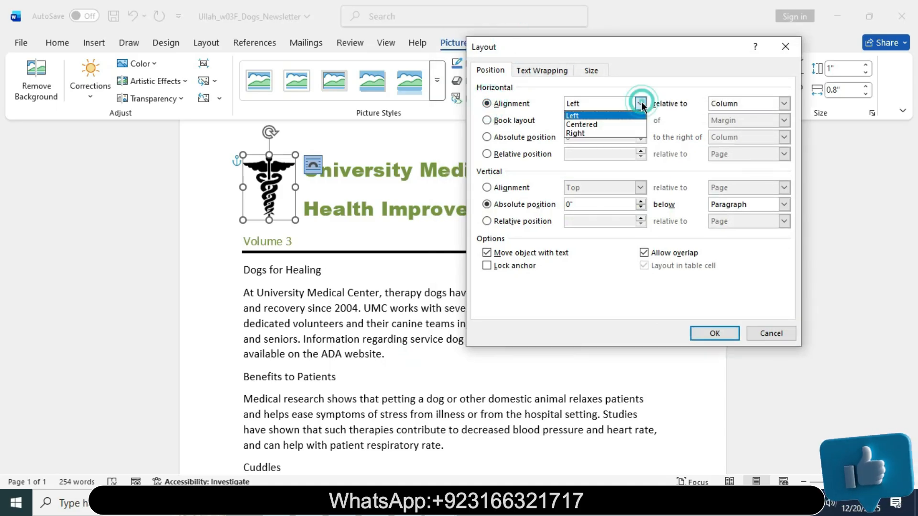
pyautogui.click(641, 103)
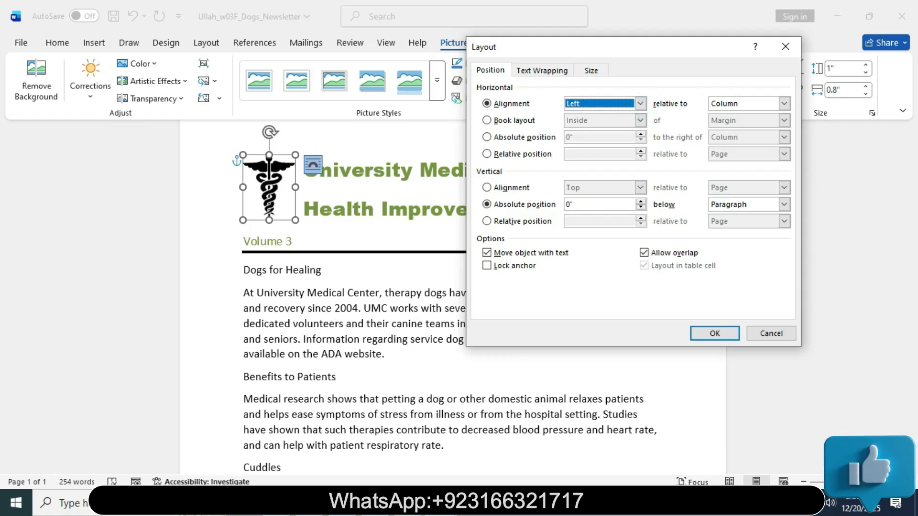
pyautogui.click(398, 460)
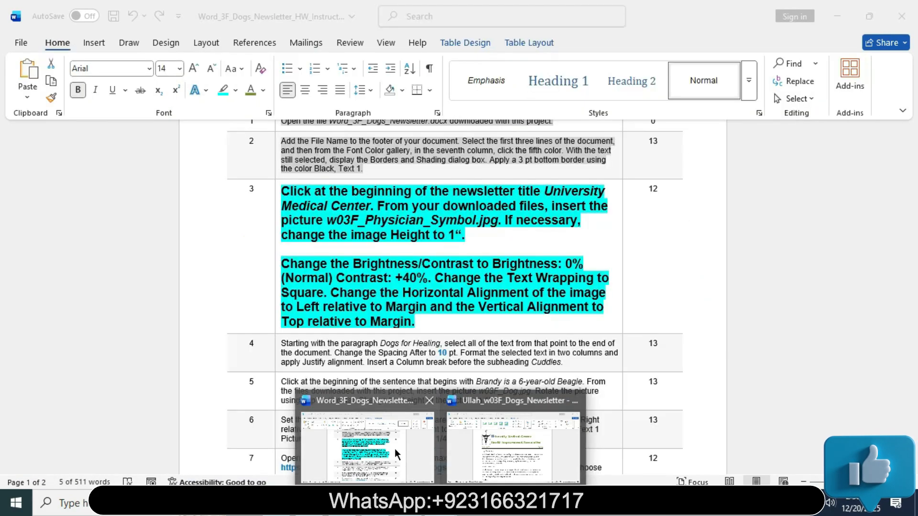
pyautogui.click(545, 452)
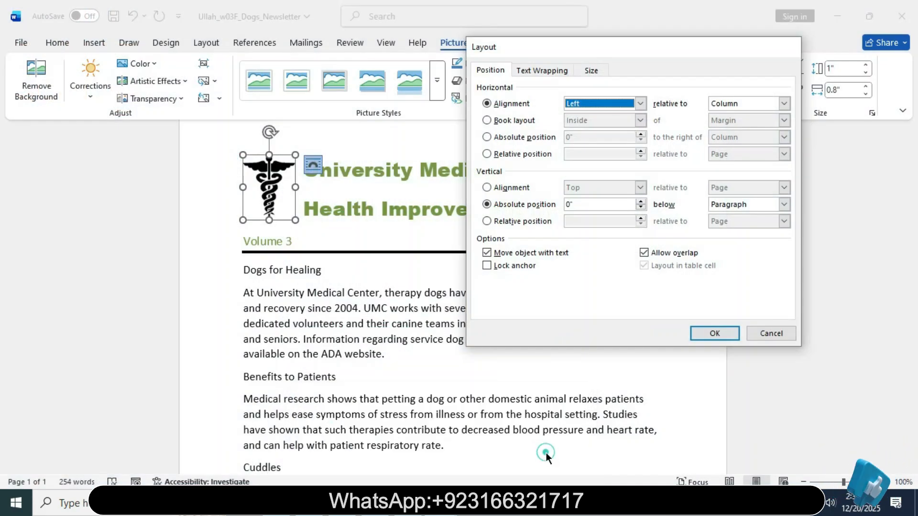
pyautogui.click(783, 104)
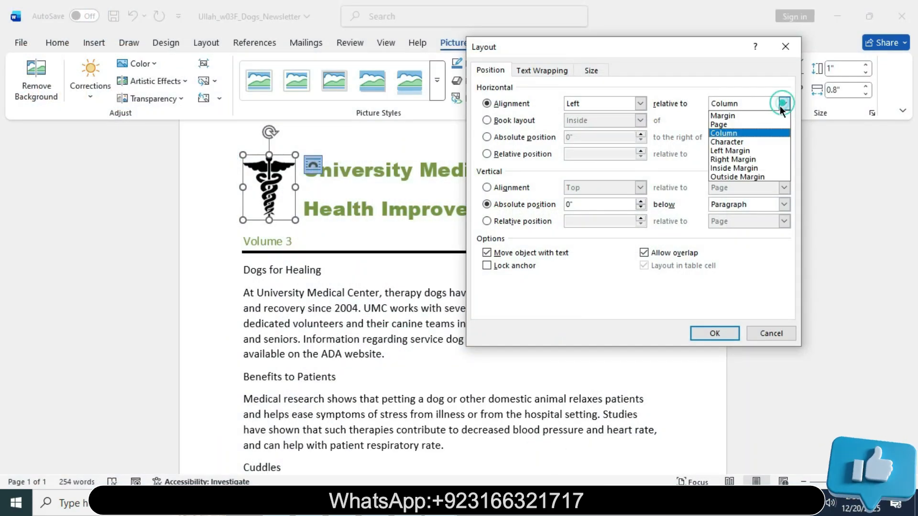
pyautogui.click(758, 118)
# - Set the physician symbol's vertical alignment to Top relative to Margin as step 3 requires, and apply the layout settings
pyautogui.click(487, 188)
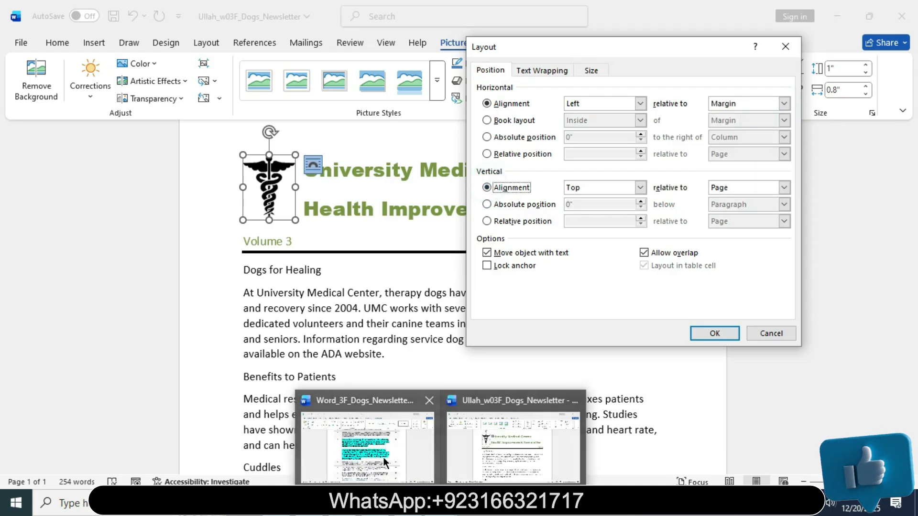
pyautogui.click(383, 455)
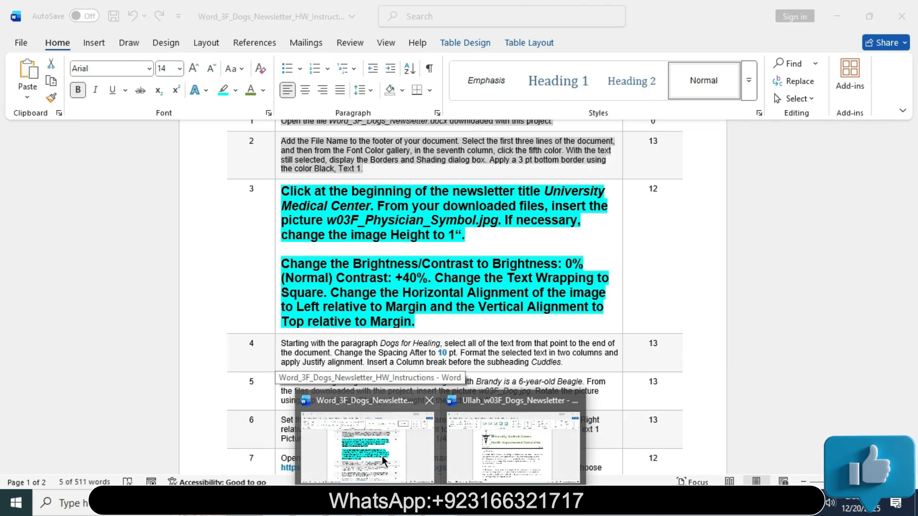
pyautogui.click(484, 455)
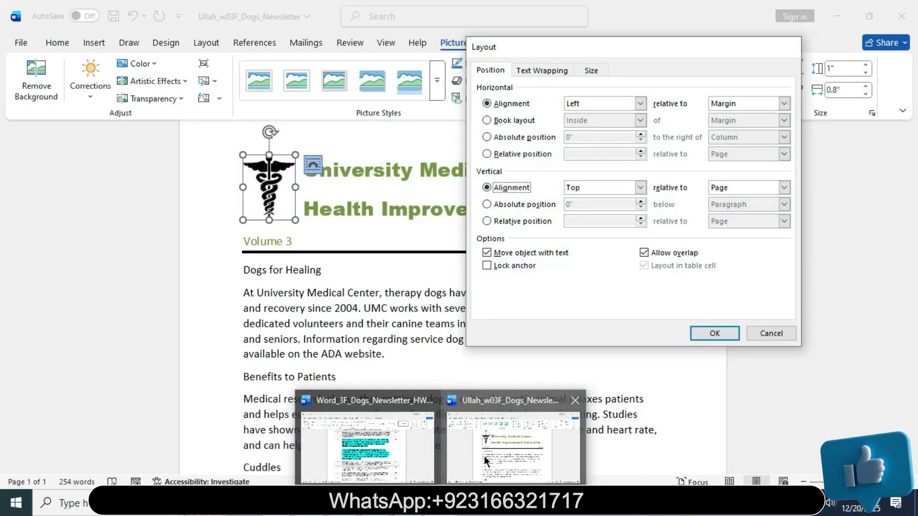
pyautogui.click(784, 188)
pyautogui.click(758, 201)
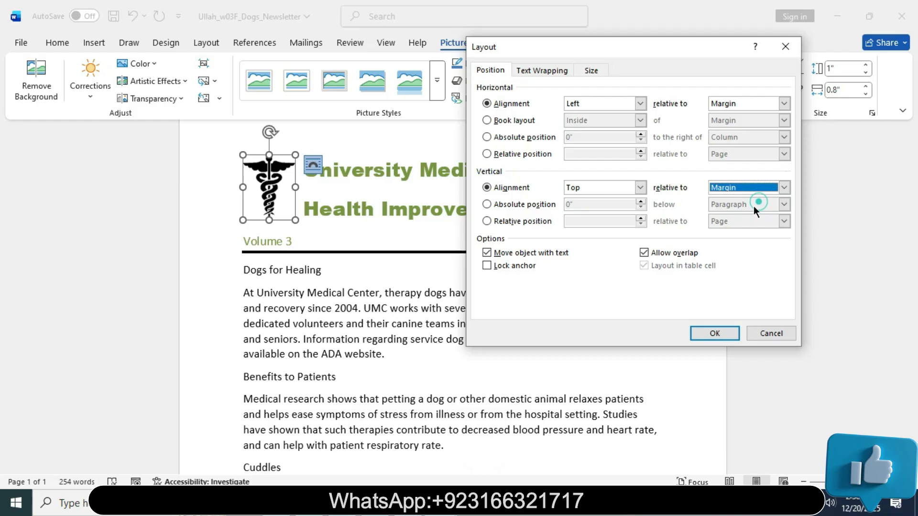
pyautogui.click(714, 333)
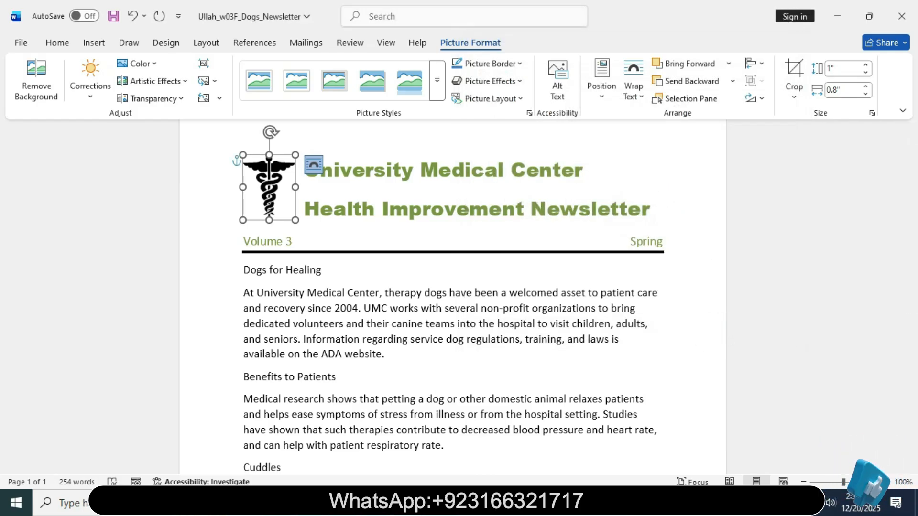
# - In the instructions document, mark step 3 as done: set its text to size 9, remove the bold and highlight it light gray
pyautogui.moveTo(439, 504)
pyautogui.click(389, 470)
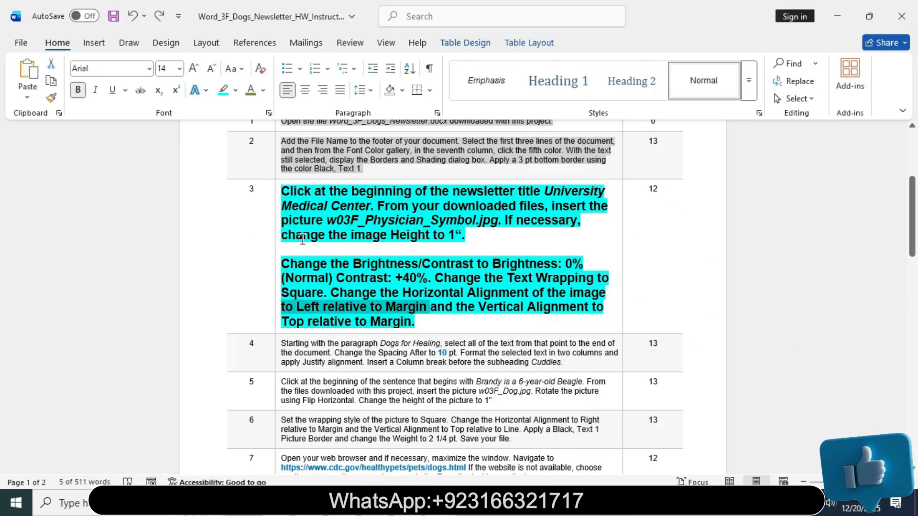
pyautogui.click(277, 197)
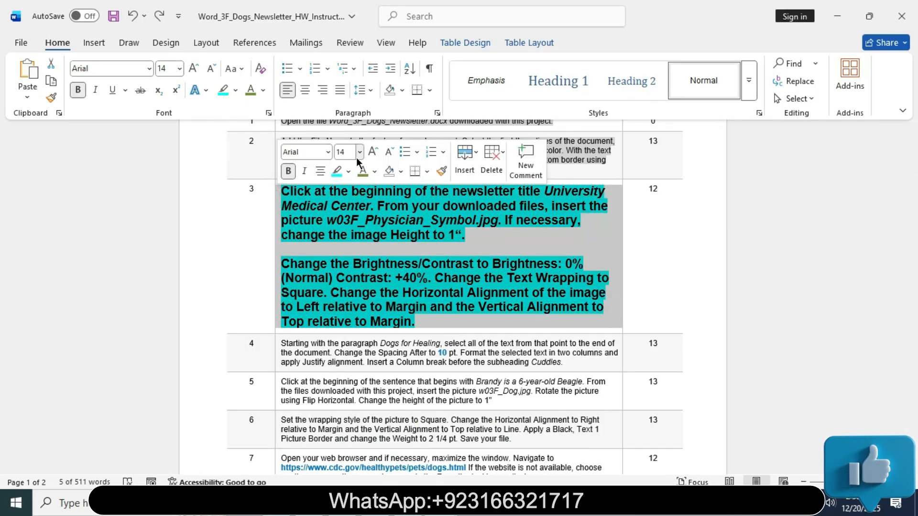
pyautogui.click(360, 152)
pyautogui.click(352, 180)
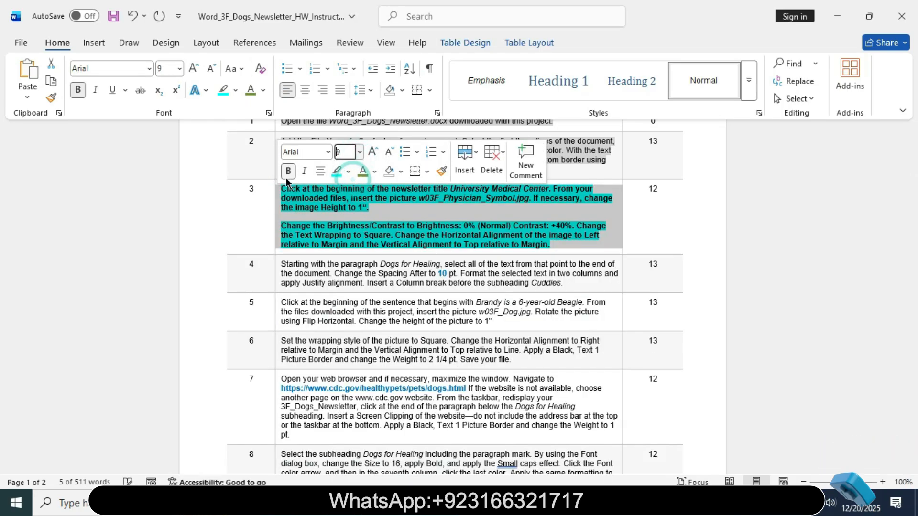
pyautogui.click(287, 172)
pyautogui.click(348, 171)
pyautogui.click(399, 263)
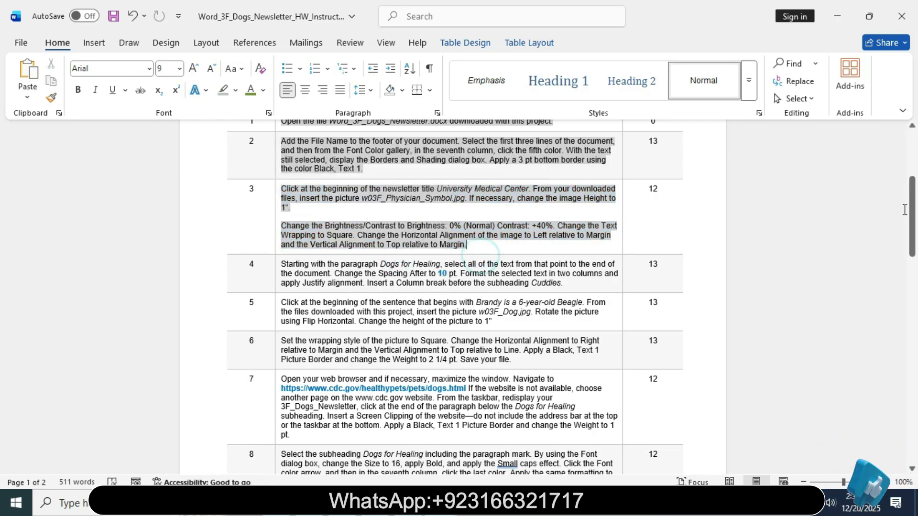
# - Emphasize the step 4 instruction text with font size 12, bold and turquoise highlighting
pyautogui.moveTo(913, 214)
pyautogui.mouseDown()
pyautogui.moveTo(913, 191)
pyautogui.moveTo(913, 209)
pyautogui.mouseUp()
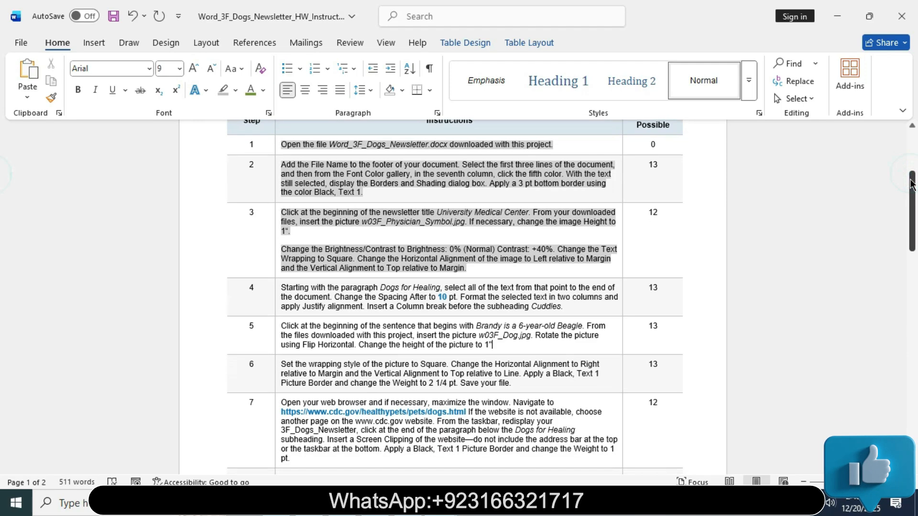
pyautogui.keyDown('shift'); pyautogui.click(276, 294); pyautogui.keyUp('shift')
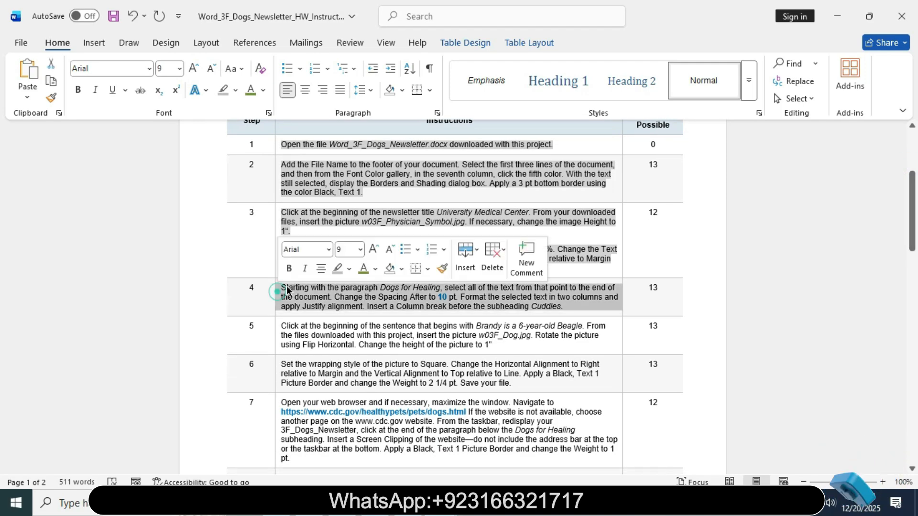
pyautogui.click(360, 249)
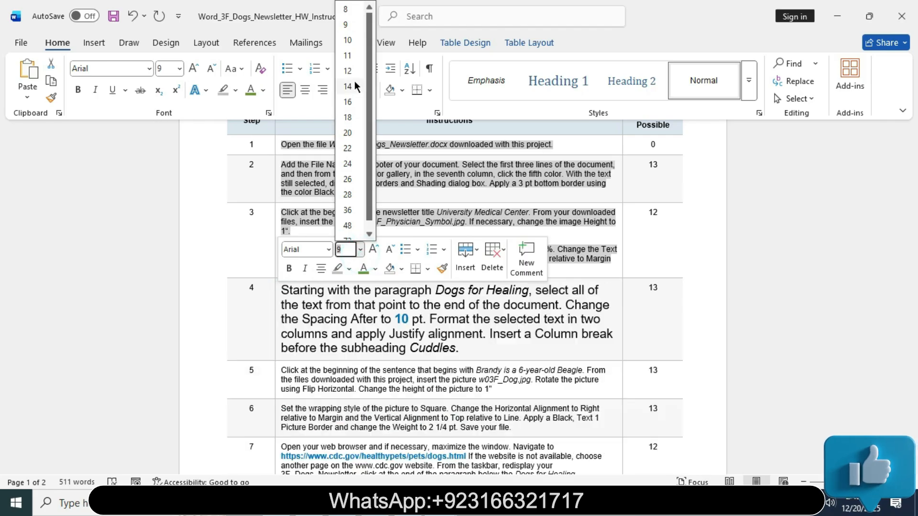
pyautogui.click(348, 71)
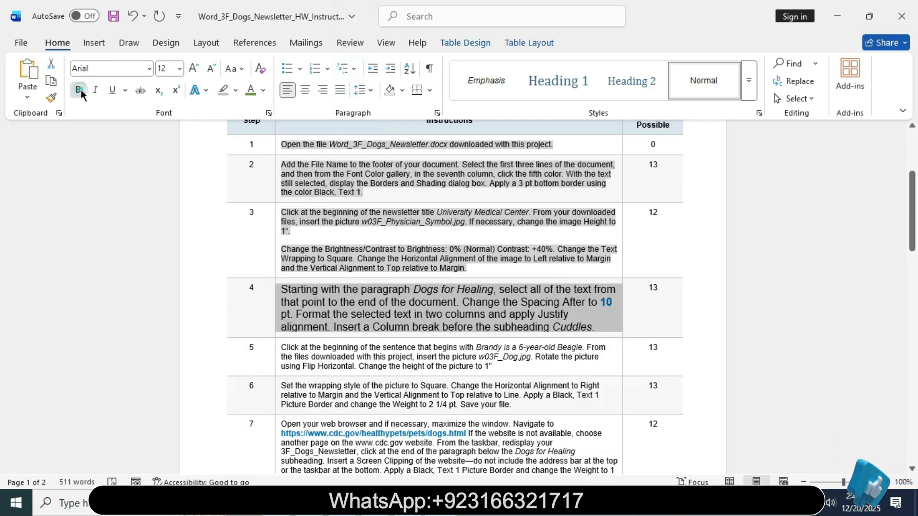
pyautogui.click(78, 90)
pyautogui.click(234, 91)
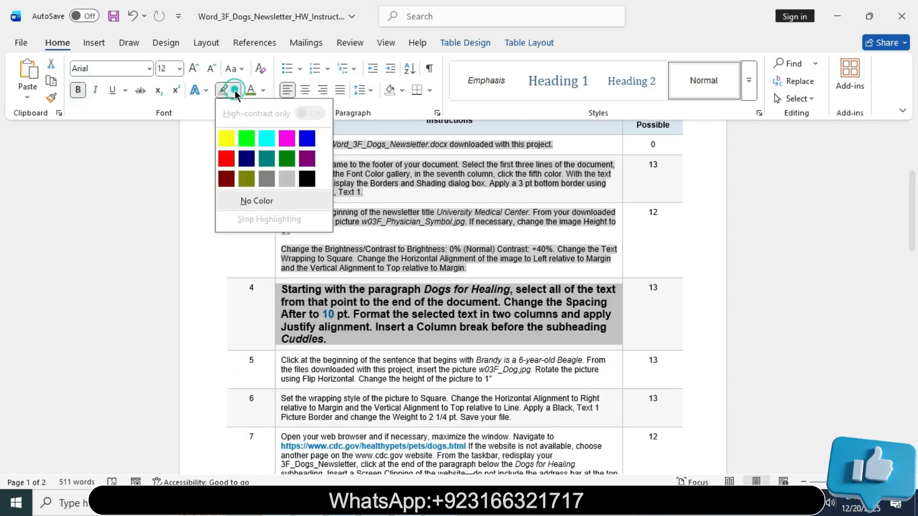
pyautogui.click(266, 138)
pyautogui.press('Right')
# - Read which text range and Spacing After value the step 4 instruction requires, checking it against the newsletter, then return to the newsletter
pyautogui.tripleClick(285, 289)
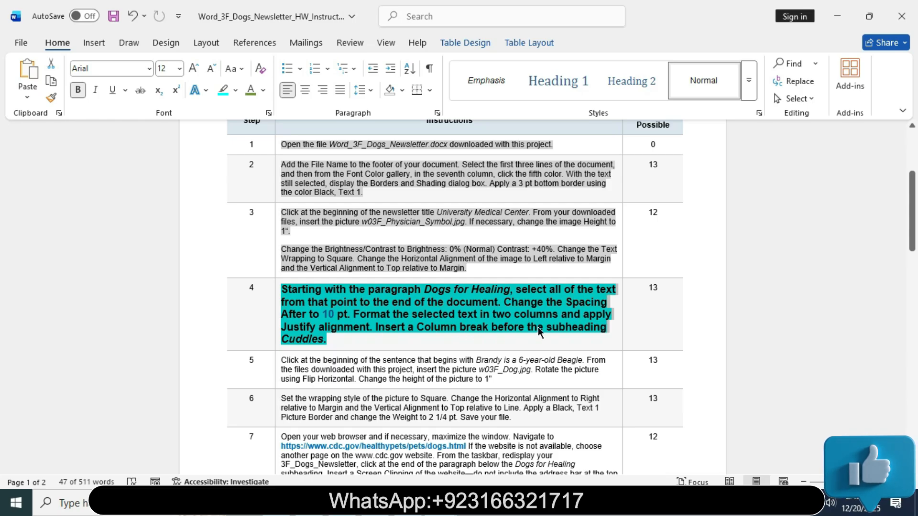
pyautogui.click(358, 345)
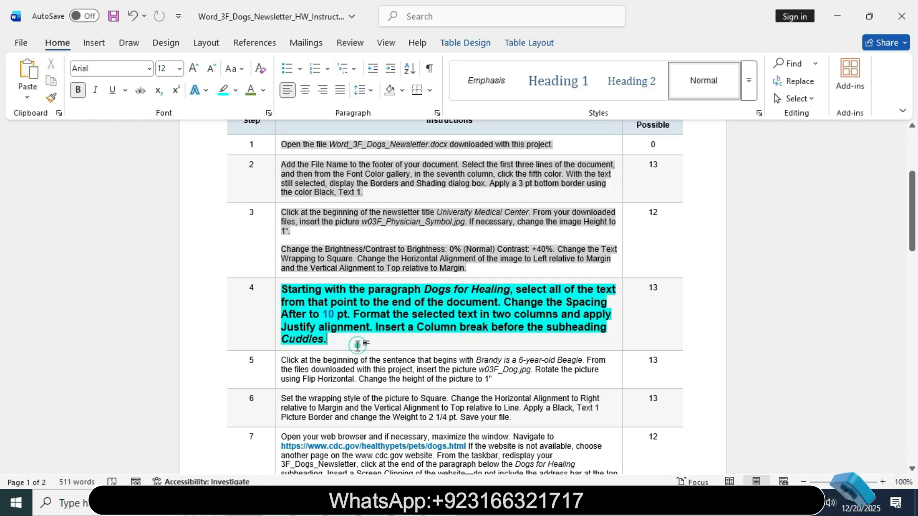
pyautogui.moveTo(299, 287)
pyautogui.mouseDown()
pyautogui.moveTo(508, 291)
pyautogui.moveTo(500, 299)
pyautogui.mouseUp()
pyautogui.click(440, 502)
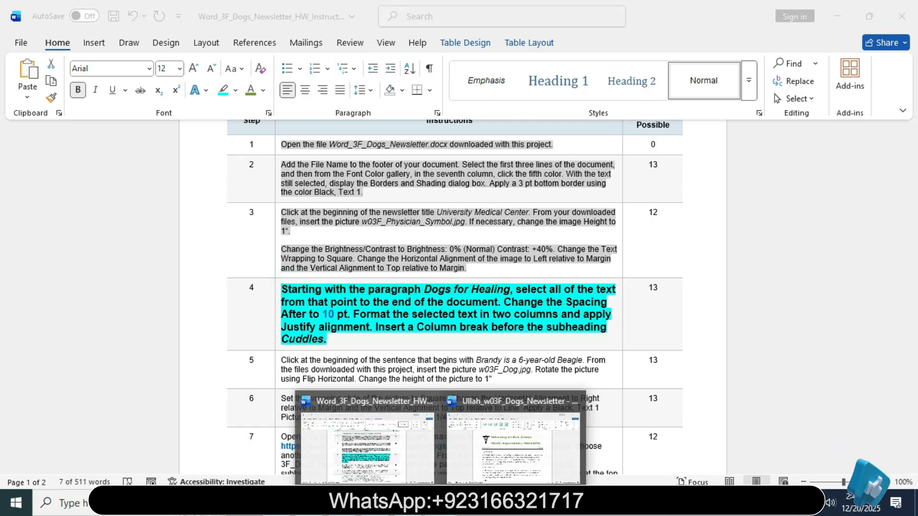
pyautogui.click(484, 452)
pyautogui.moveTo(911, 201)
pyautogui.mouseDown()
pyautogui.moveTo(904, 288)
pyautogui.moveTo(2, 205)
pyautogui.moveTo(258, 260)
pyautogui.mouseUp()
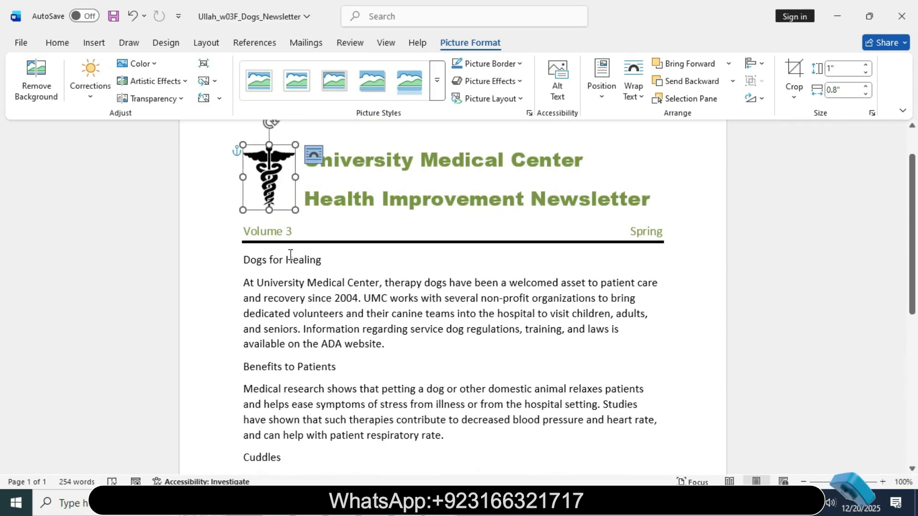
pyautogui.click(374, 425)
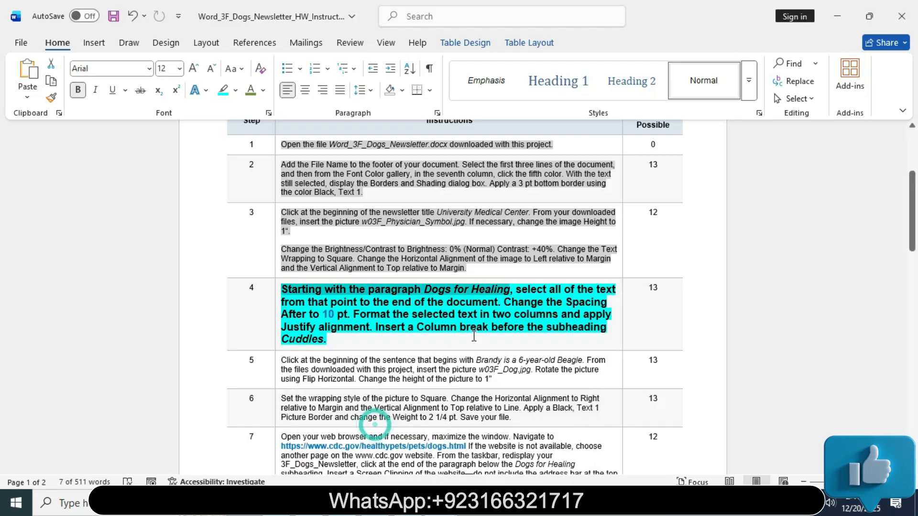
pyautogui.moveTo(526, 286); pyautogui.dragTo(350, 315)
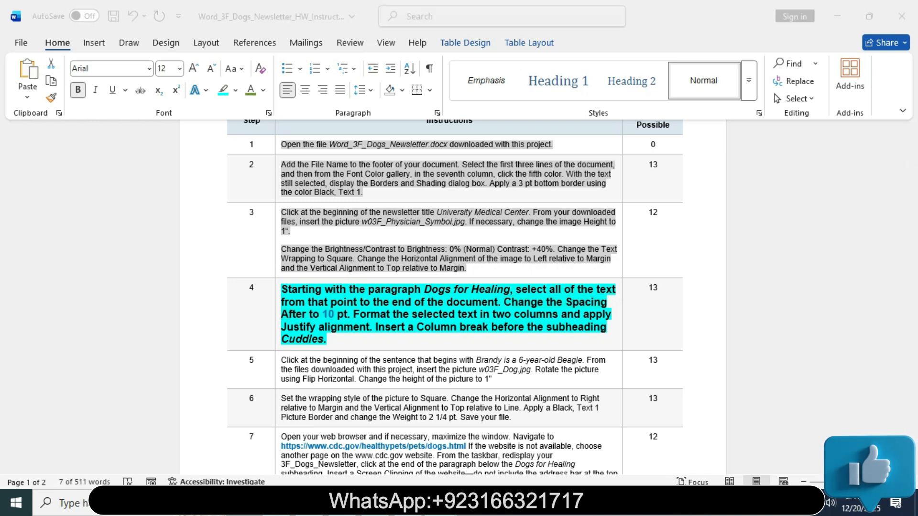
pyautogui.click(481, 449)
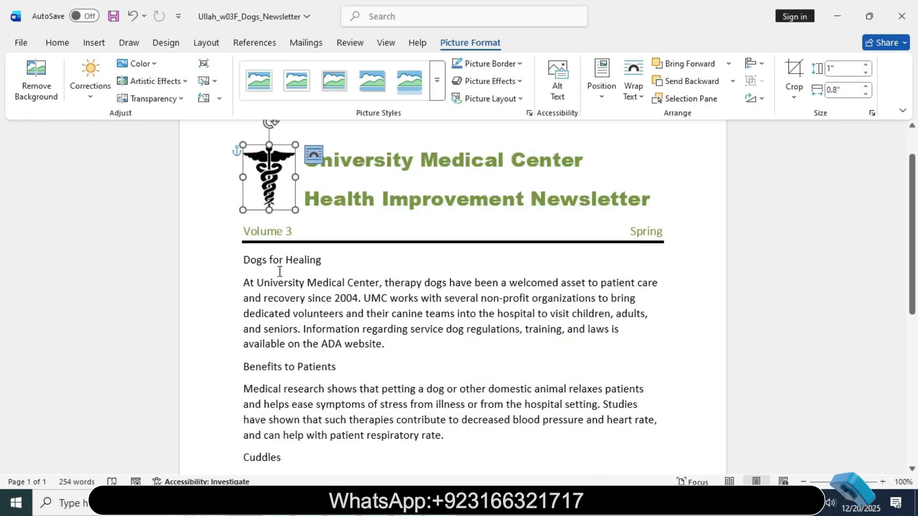
# - In the newsletter, set Spacing After to 10 pt for the Dogs for Healing subheading and the paragraph below it
pyautogui.moveTo(255, 265); pyautogui.dragTo(387, 345)
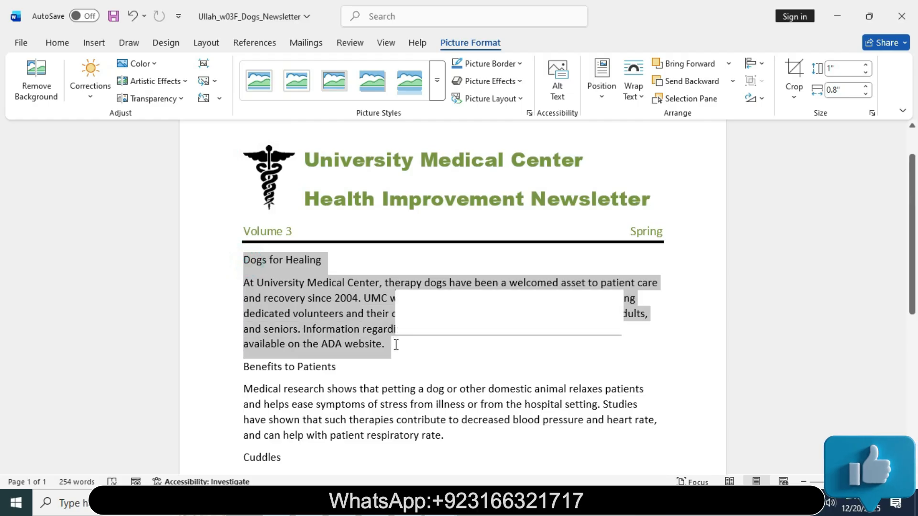
pyautogui.click(68, 49)
pyautogui.click(371, 90)
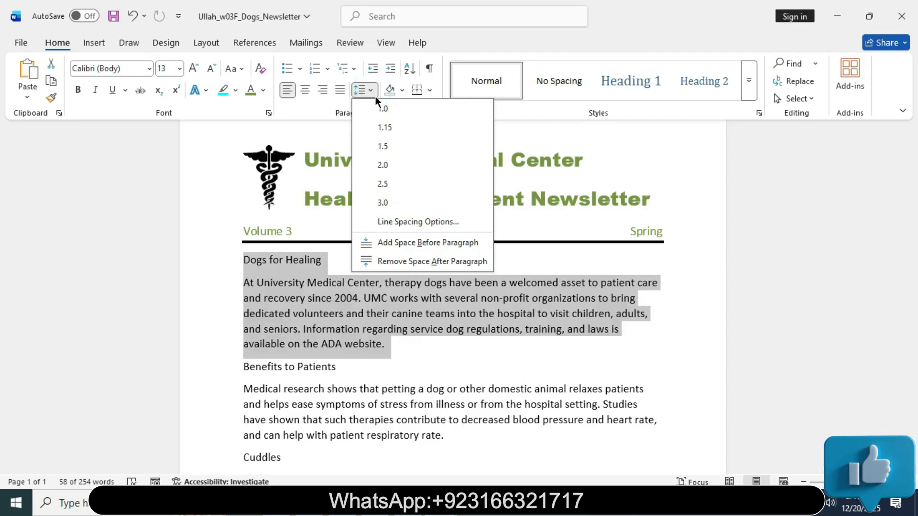
pyautogui.click(373, 95)
pyautogui.click(222, 45)
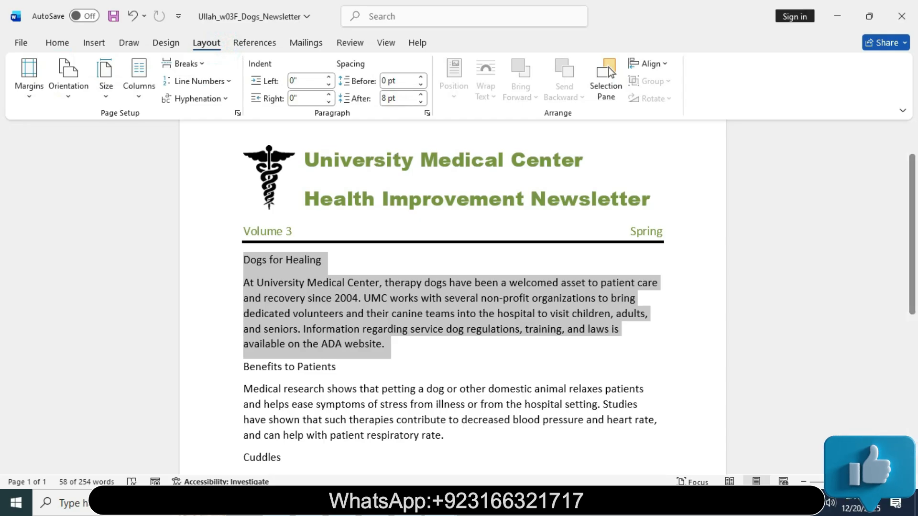
pyautogui.click(440, 502)
pyautogui.moveTo(385, 456)
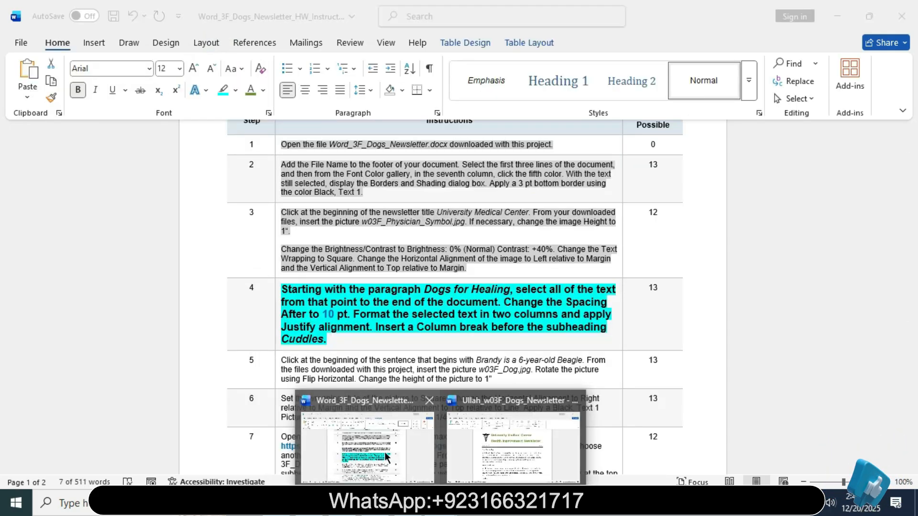
pyautogui.click(456, 457)
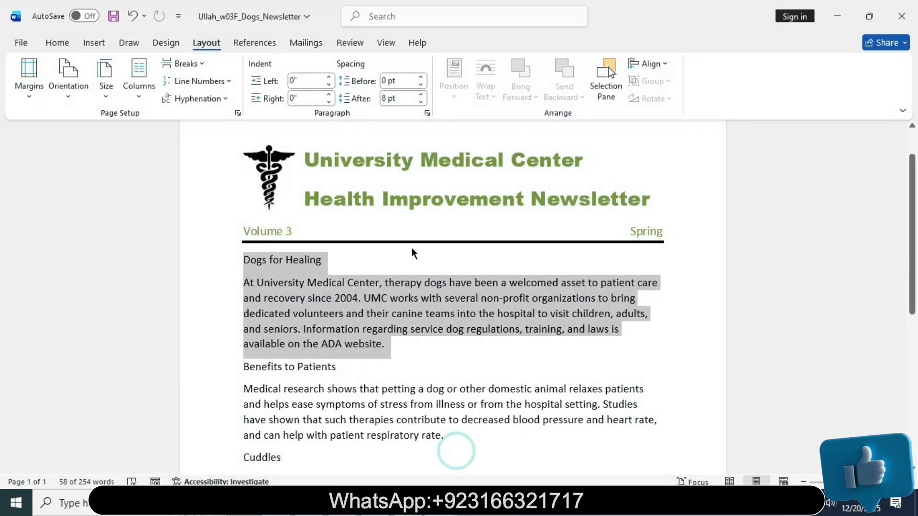
pyautogui.click(420, 95)
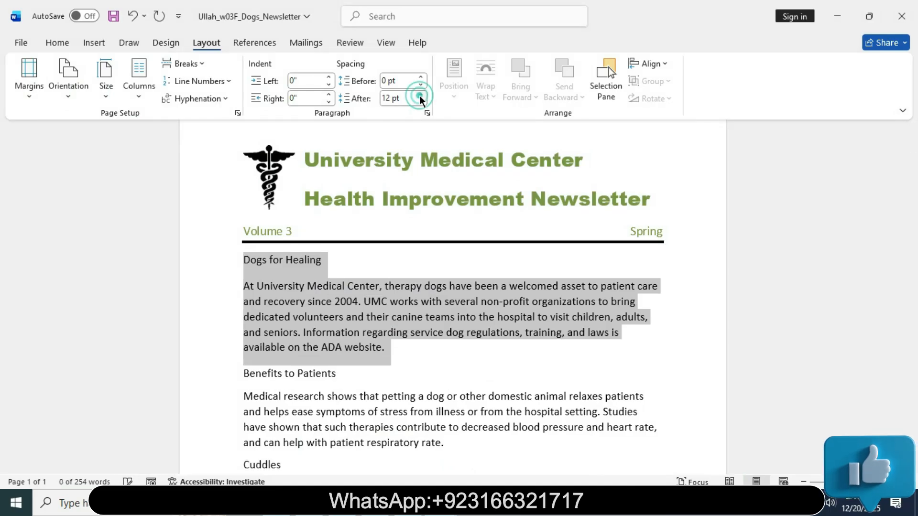
pyautogui.click(421, 102)
pyautogui.click(402, 97)
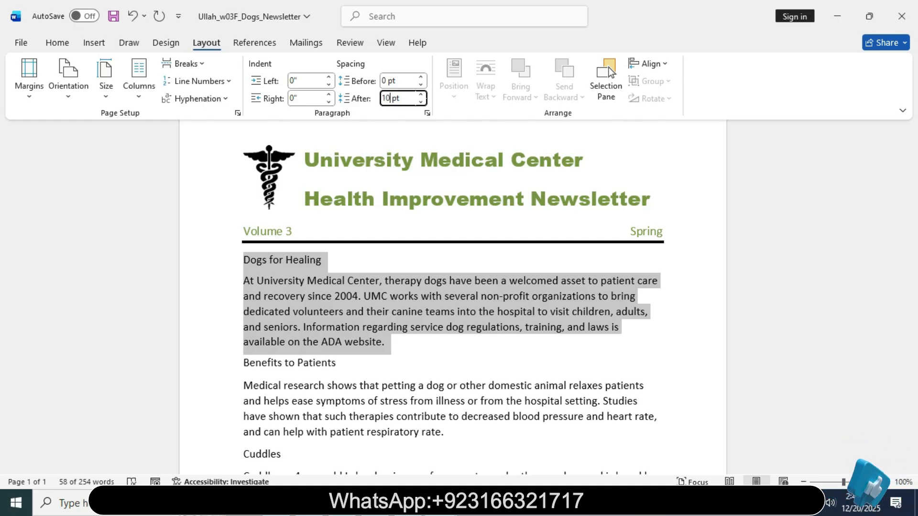
# - Check step 4's column requirement in the instructions document, then format the selected Dogs for Healing text in two columns in the newsletter
pyautogui.click(440, 503)
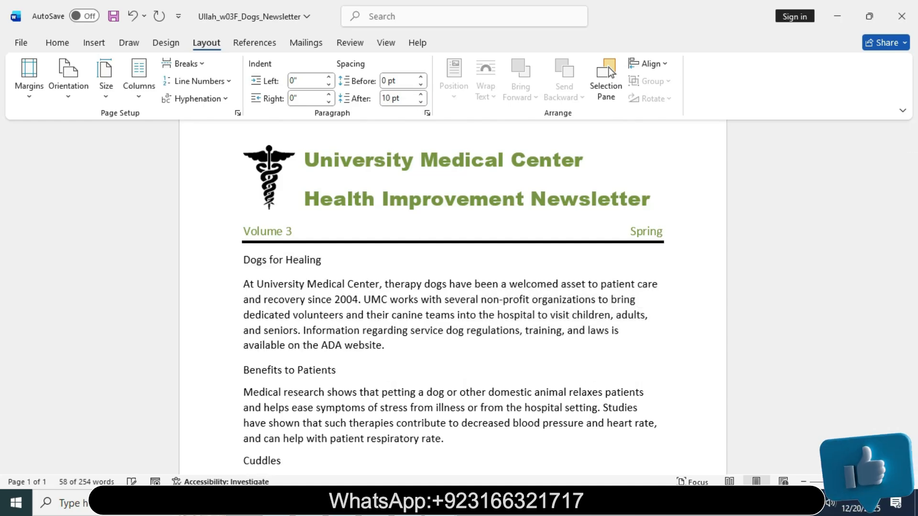
pyautogui.click(408, 458)
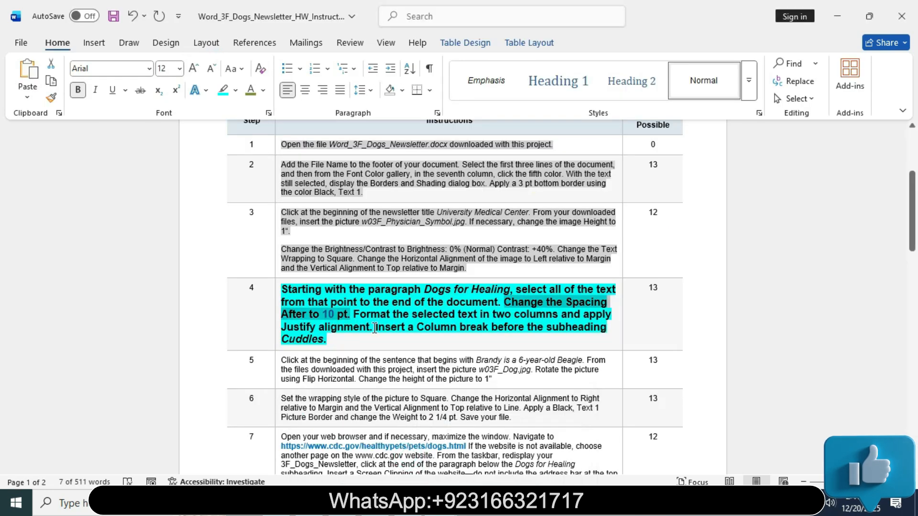
pyautogui.moveTo(358, 313); pyautogui.dragTo(581, 315)
pyautogui.click(440, 502)
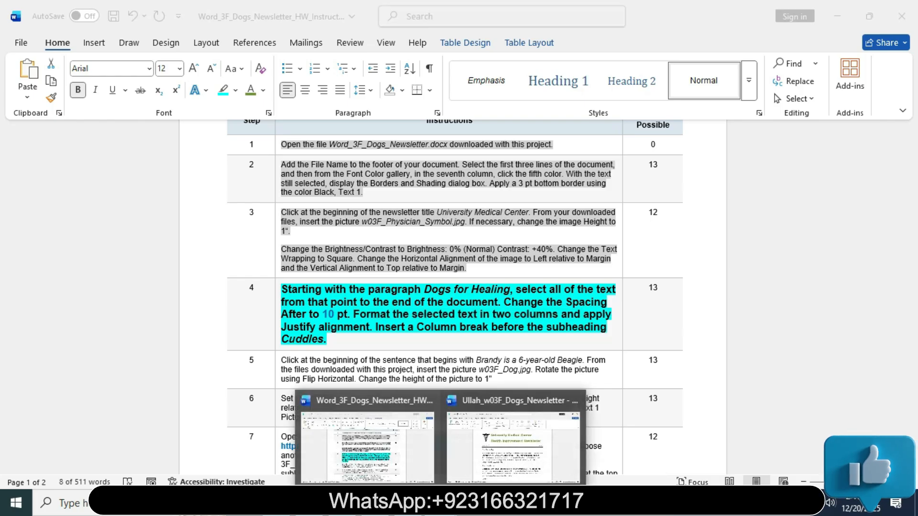
pyautogui.click(497, 466)
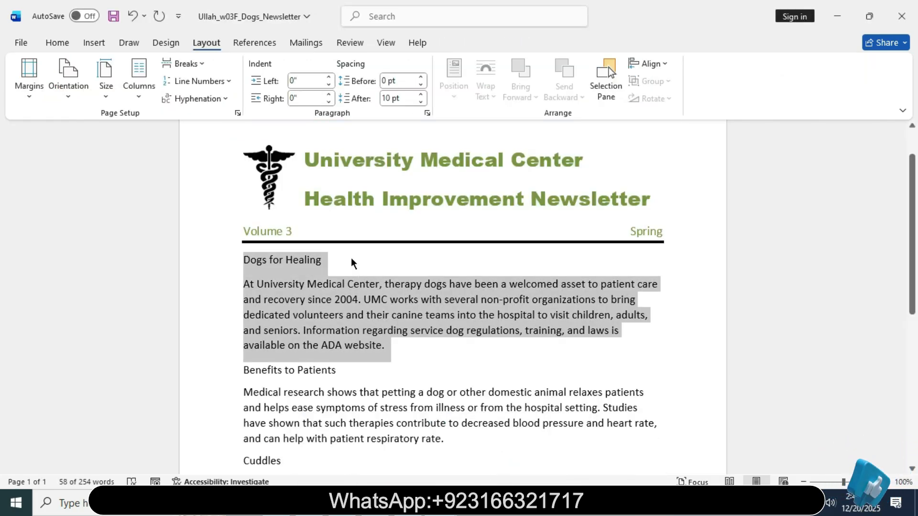
pyautogui.click(140, 94)
pyautogui.click(164, 152)
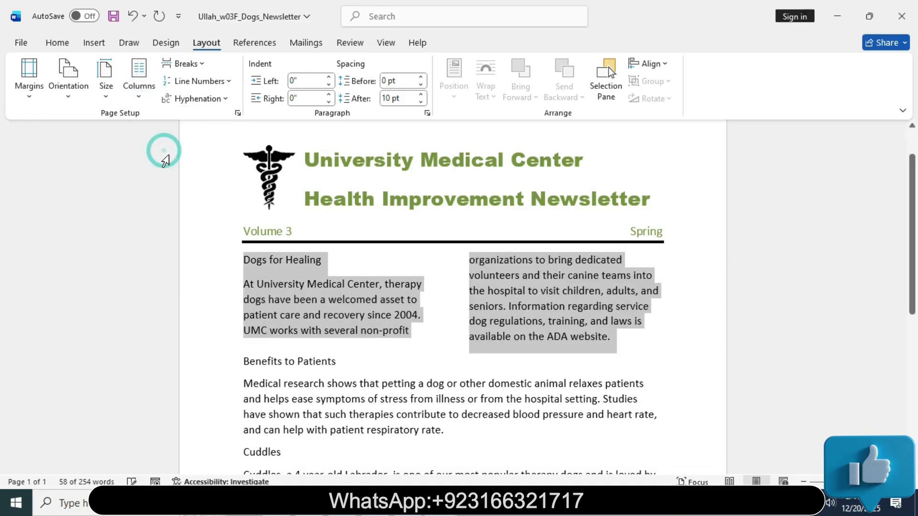
# - Check step 4's alignment requirement in the instructions, then apply Justify alignment to the selected Dogs for Healing text in the newsletter
pyautogui.click(439, 503)
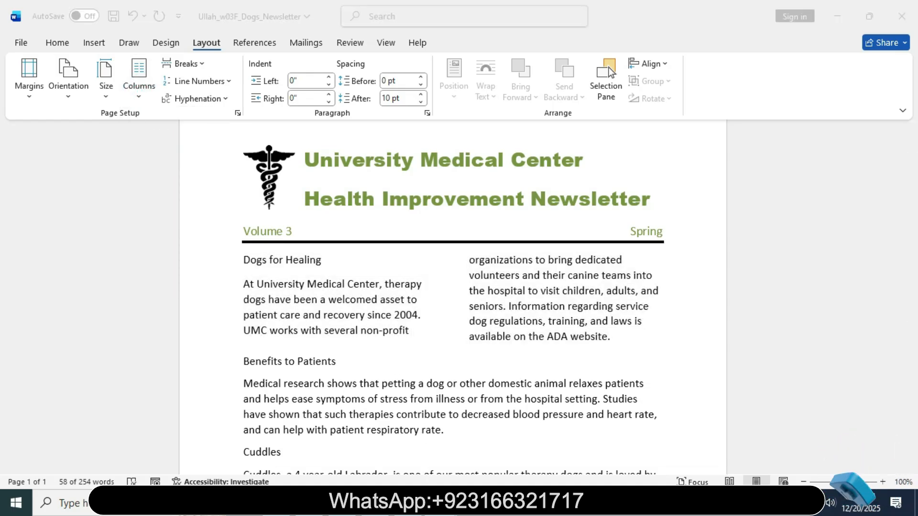
pyautogui.click(401, 452)
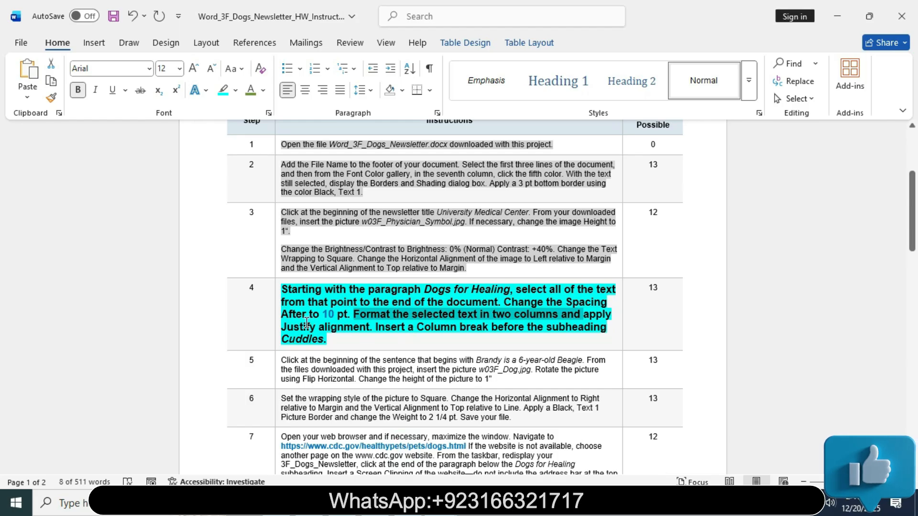
pyautogui.moveTo(290, 324); pyautogui.dragTo(378, 326)
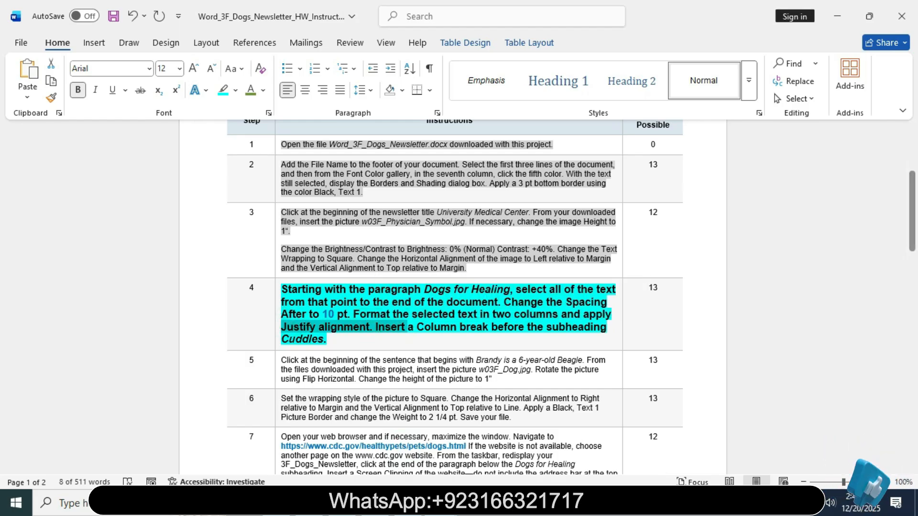
pyautogui.click(439, 503)
pyautogui.click(511, 443)
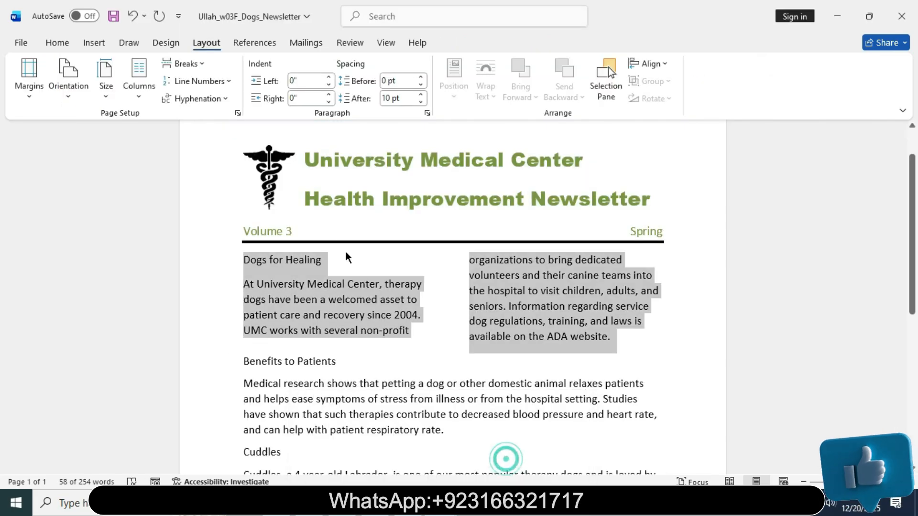
pyautogui.click(57, 43)
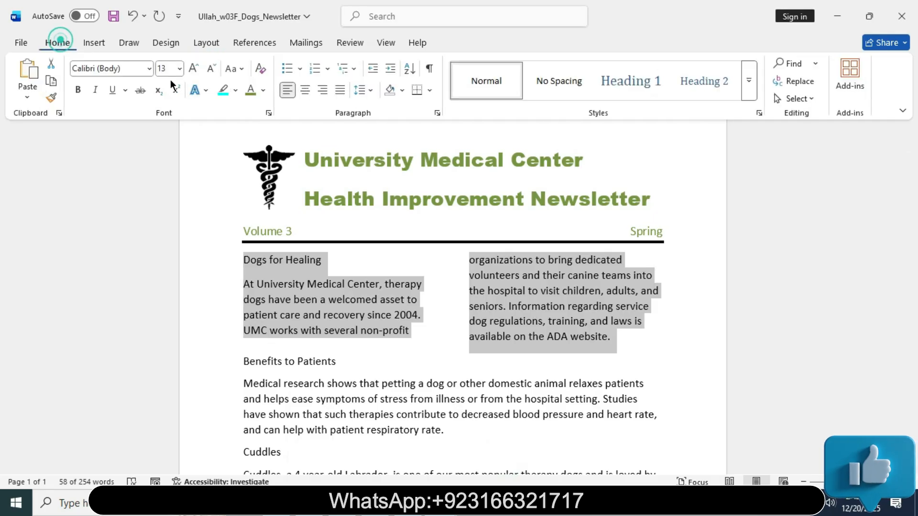
pyautogui.click(340, 90)
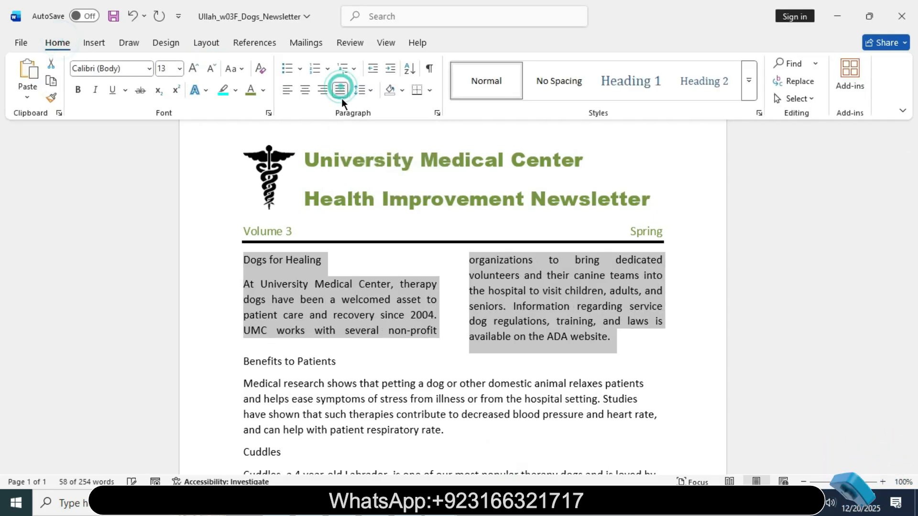
# - Check the break requirement in step 4 of the instructions, then insert a Column break before the Cuddles subheading in the newsletter
pyautogui.click(439, 503)
pyautogui.click(391, 448)
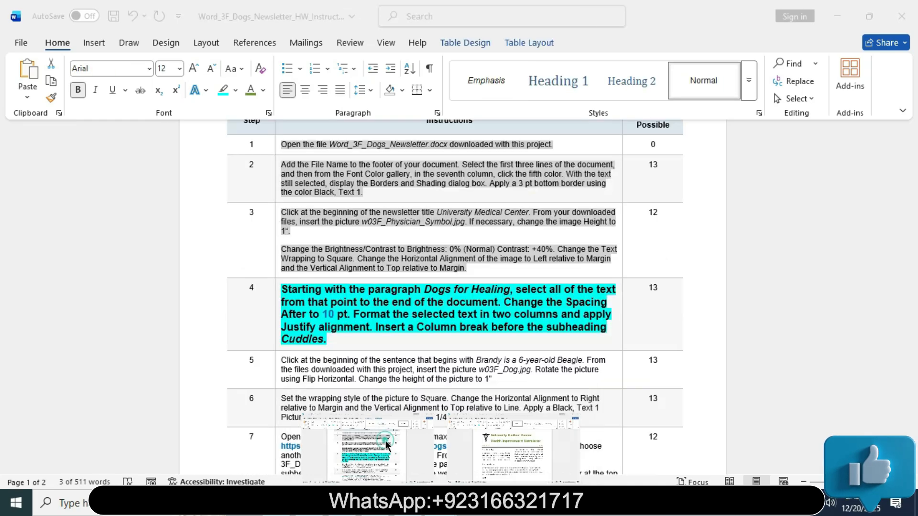
pyautogui.moveTo(416, 327); pyautogui.dragTo(607, 328)
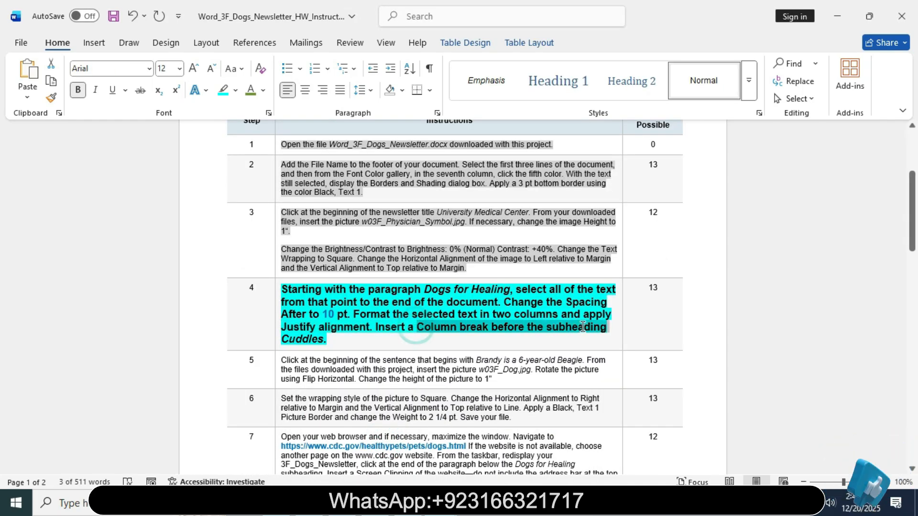
pyautogui.moveTo(343, 336); pyautogui.dragTo(282, 339)
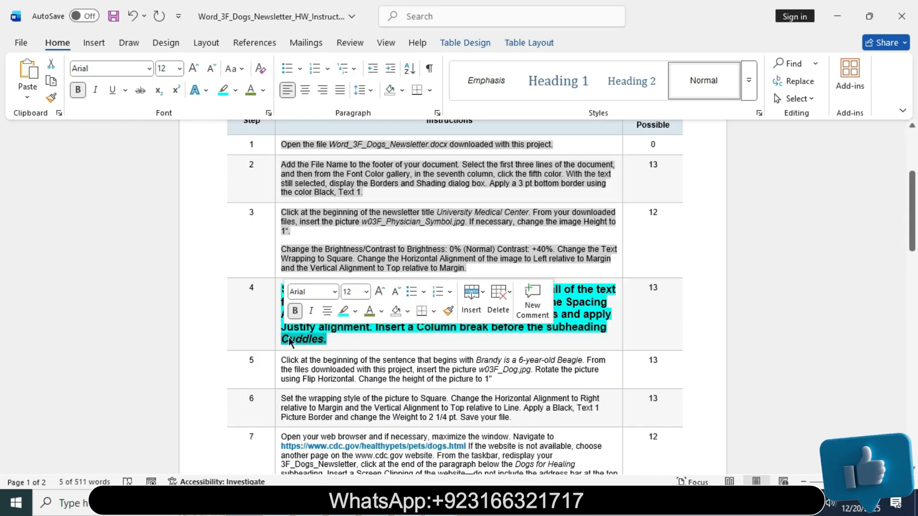
pyautogui.click(500, 467)
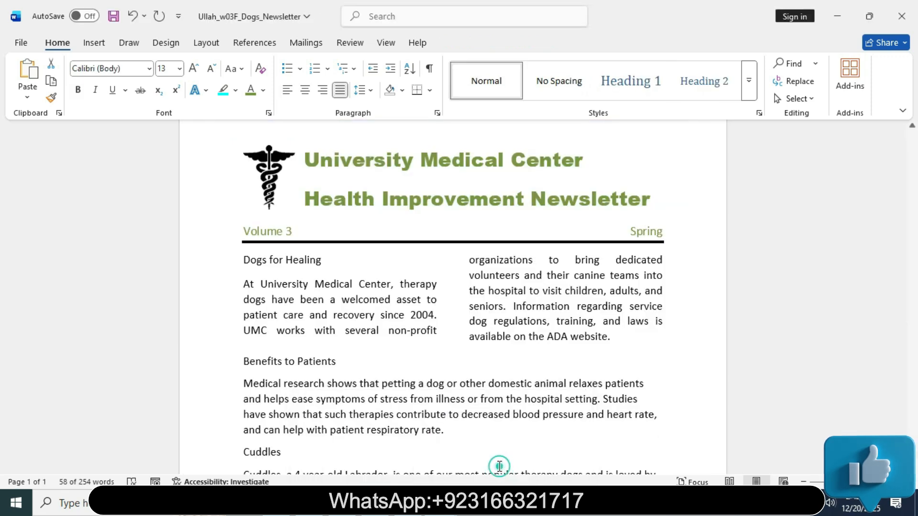
pyautogui.scroll(-2, 2, 227)
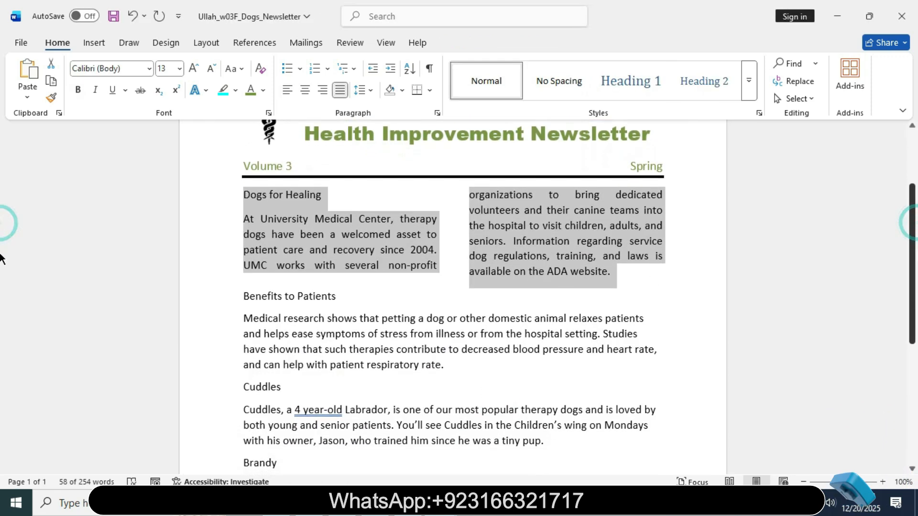
pyautogui.click(242, 387)
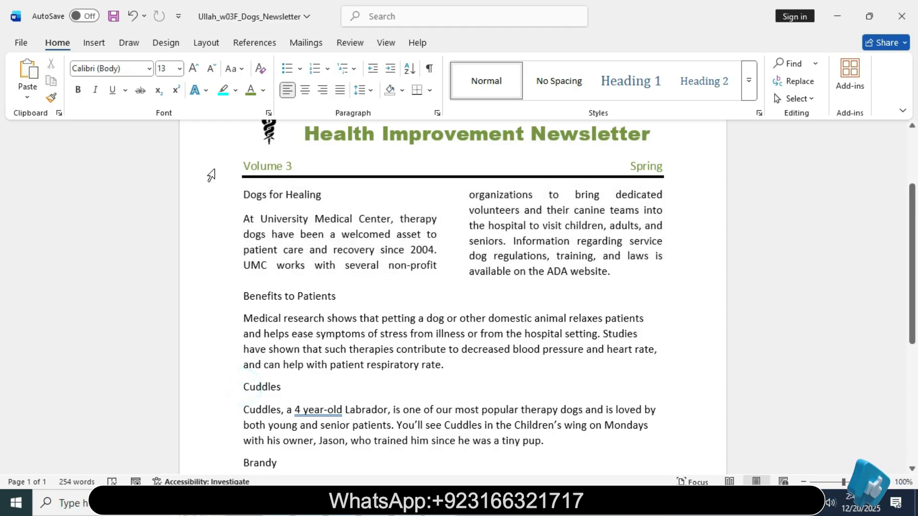
pyautogui.click(194, 44)
pyautogui.click(186, 64)
pyautogui.click(225, 158)
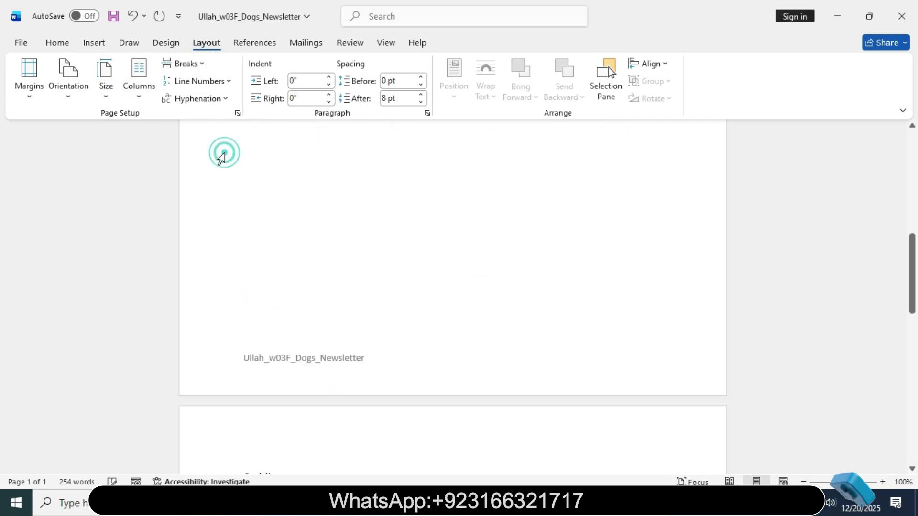
pyautogui.moveTo(913, 277); pyautogui.dragTo(914, 169)
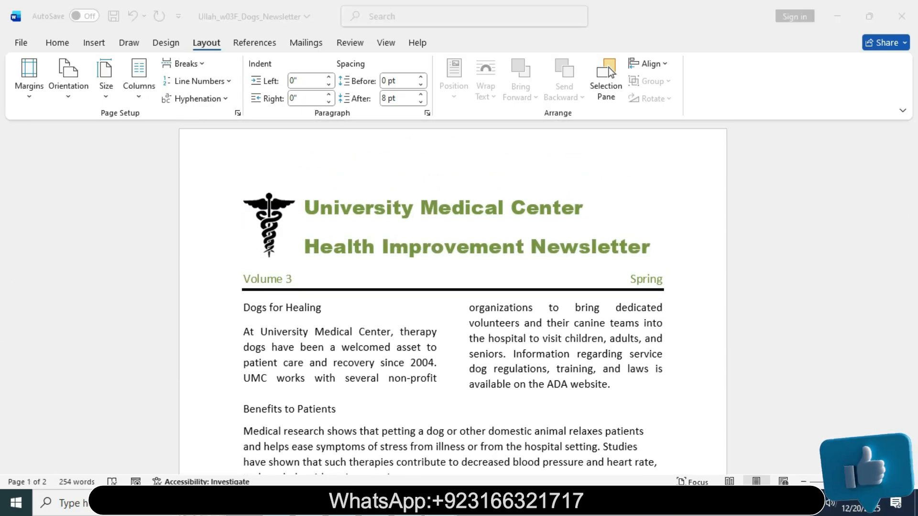
# - In the instructions document, mark step 4 as done: set its text to size 9, remove the bold and highlight it light gray
pyautogui.click(381, 474)
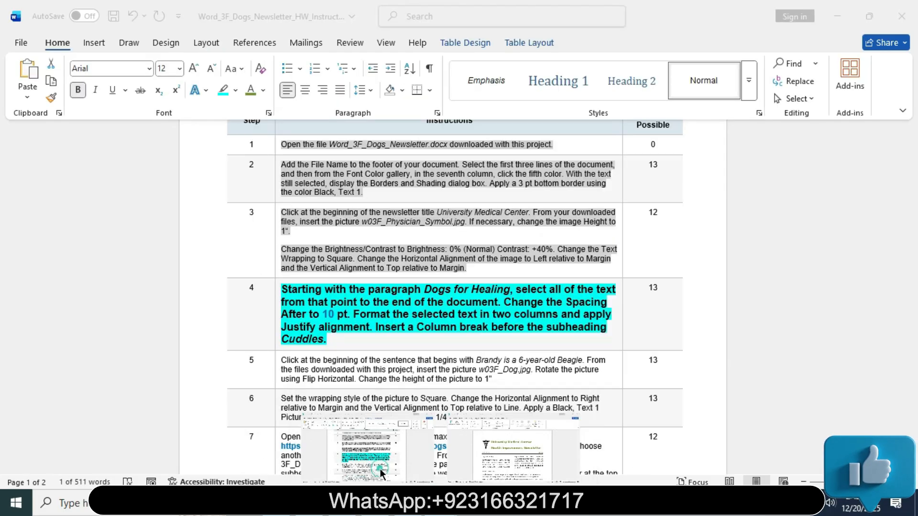
pyautogui.click(278, 298)
pyautogui.click(361, 257)
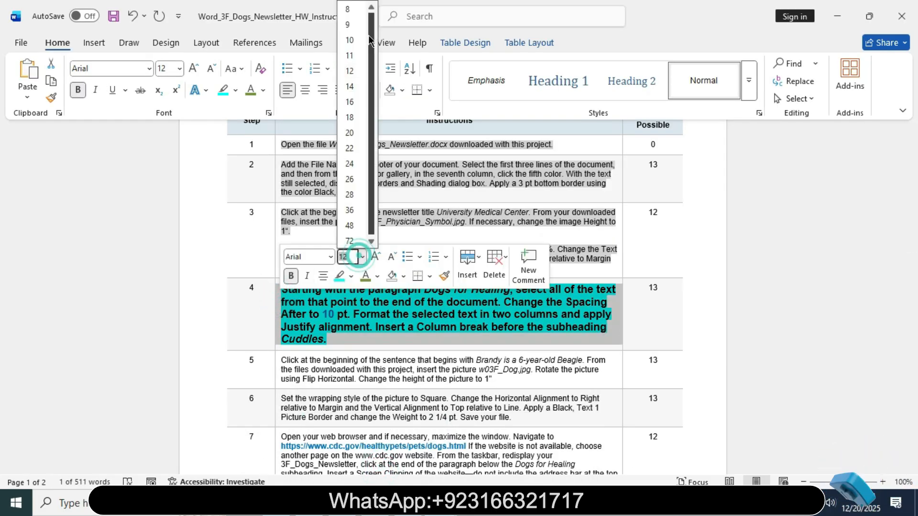
pyautogui.click(362, 23)
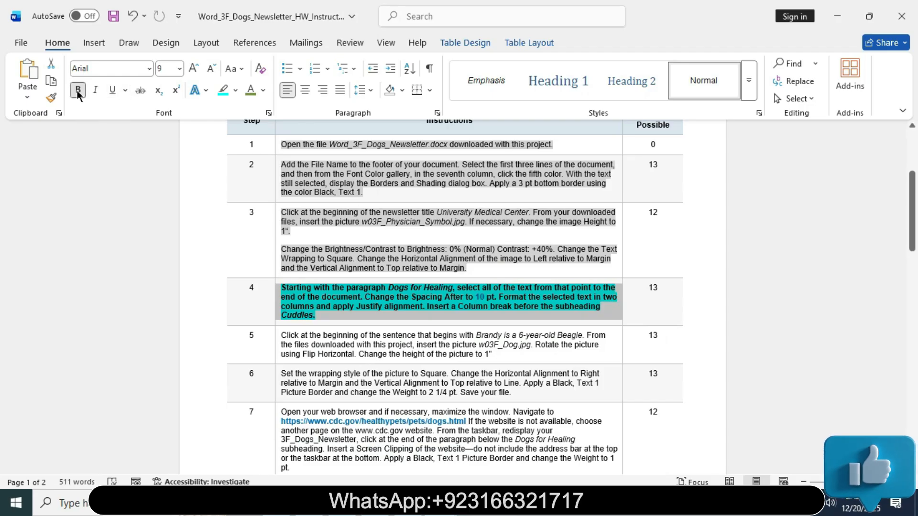
pyautogui.click(238, 93)
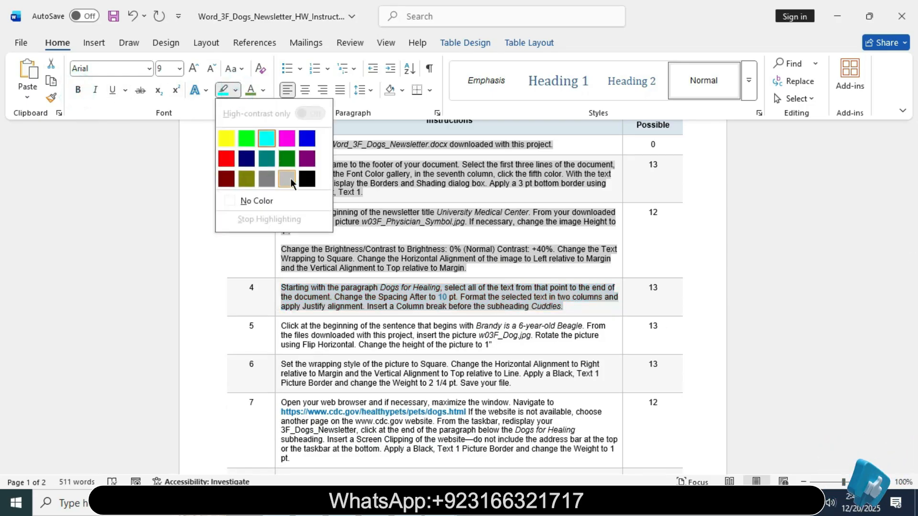
pyautogui.click(250, 200)
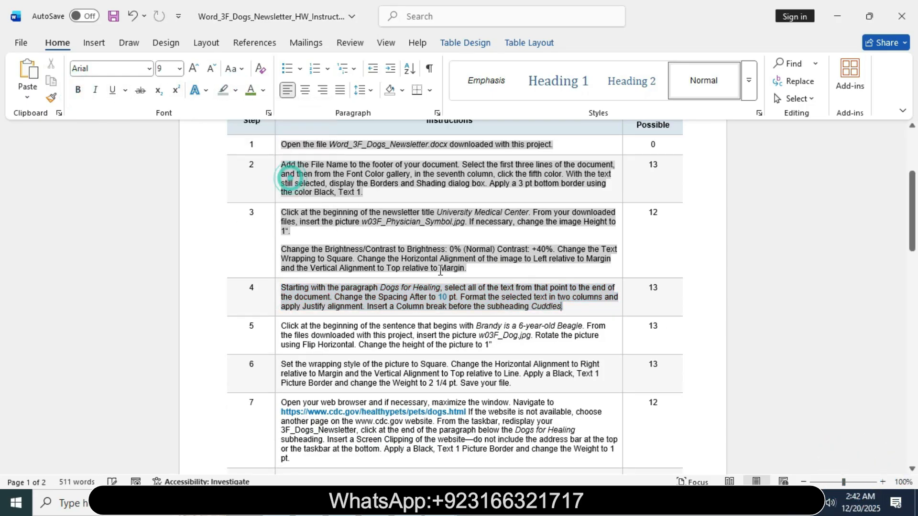
# - Emphasize the step 5 instruction text with font size 12, bold and turquoise highlighting
pyautogui.click(276, 331)
pyautogui.click(361, 287)
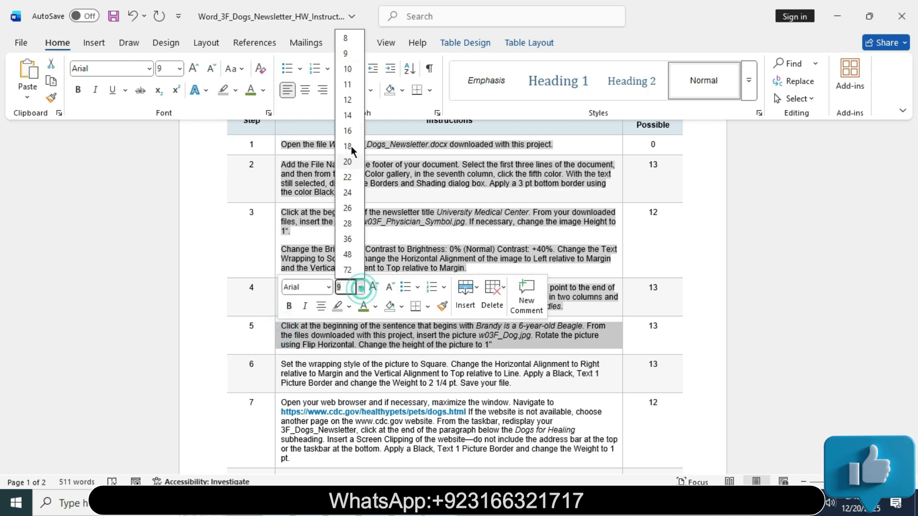
pyautogui.click(347, 100)
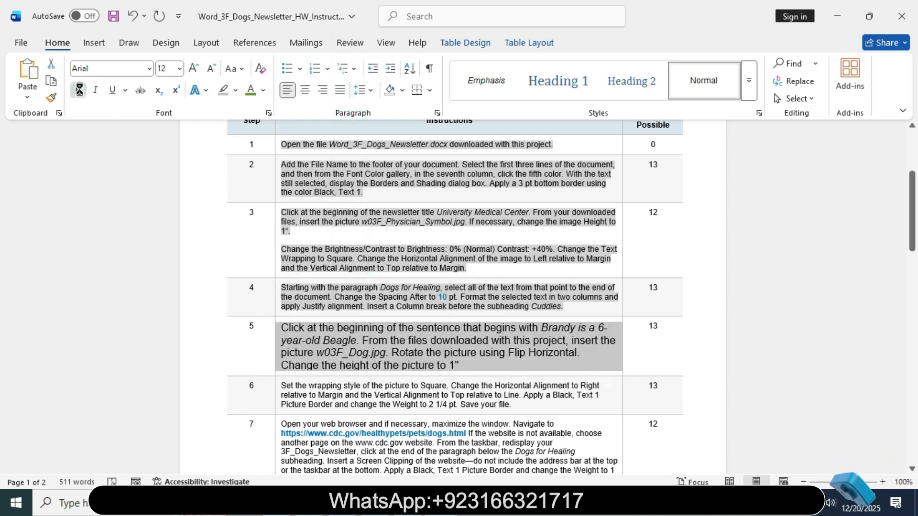
pyautogui.click(80, 90)
pyautogui.click(235, 90)
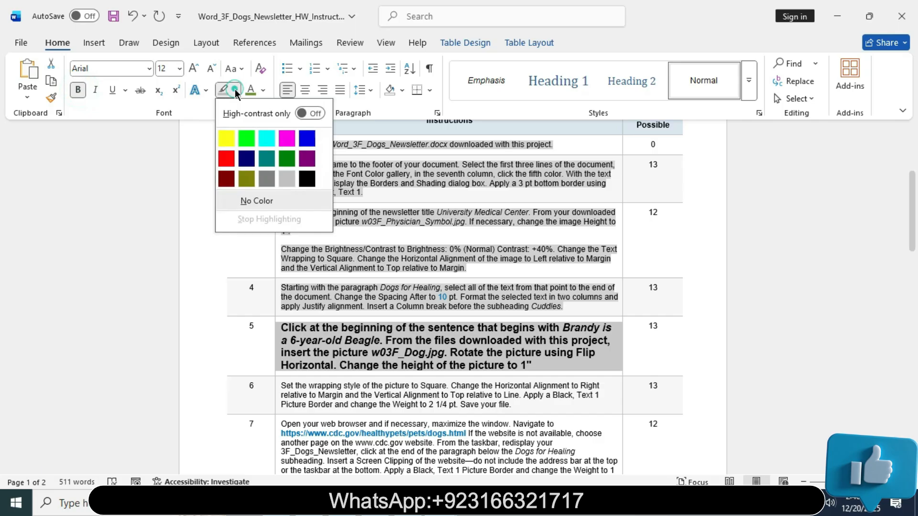
pyautogui.click(266, 139)
pyautogui.moveTo(911, 220); pyautogui.dragTo(908, 234)
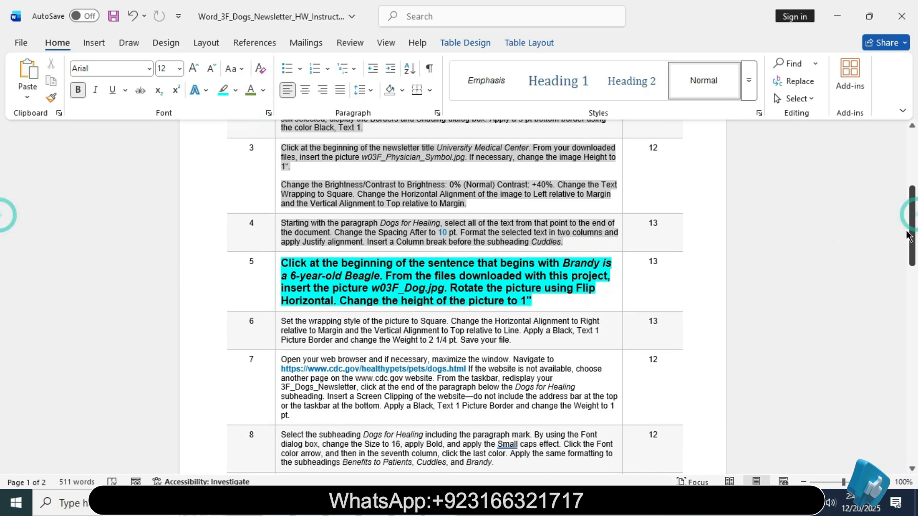
# - Review step 5 of the instructions, then place the cursor before the "Brandy is a 6-year-old Beagle" sentence in the newsletter
pyautogui.click(277, 263)
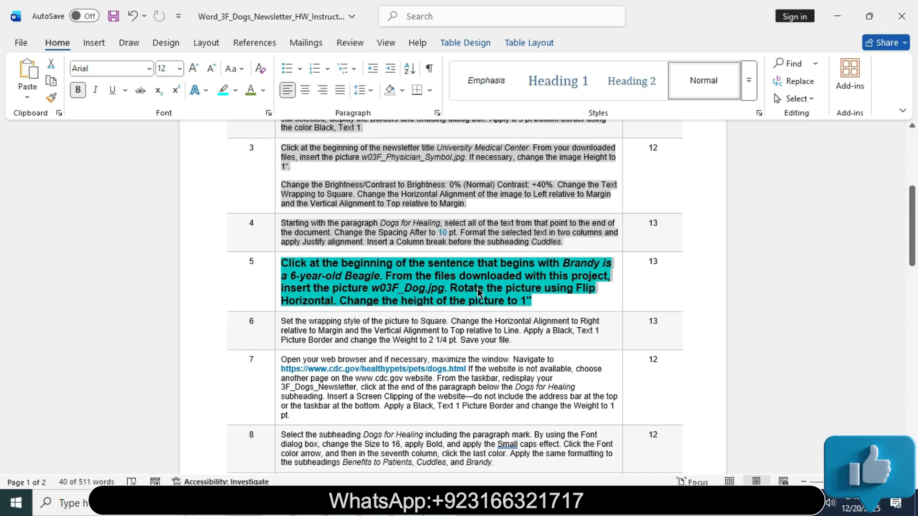
pyautogui.click(548, 297)
pyautogui.moveTo(282, 263); pyautogui.dragTo(382, 278)
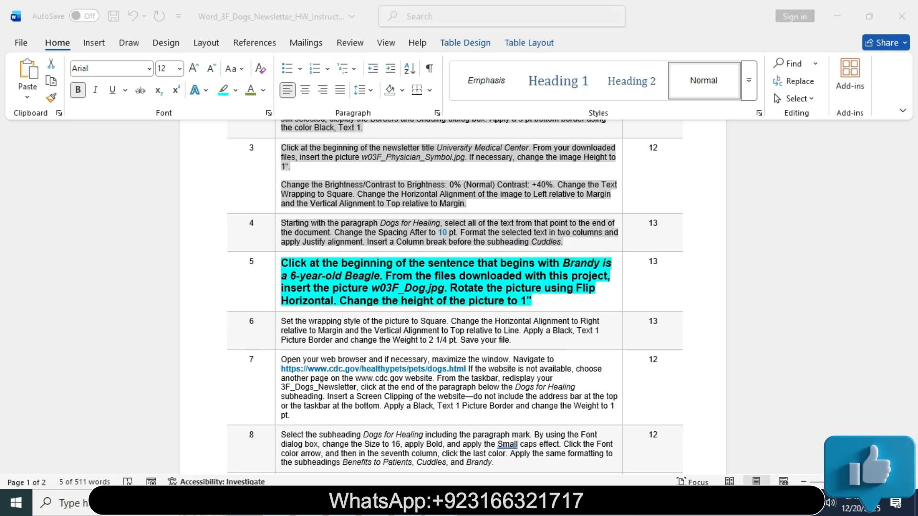
pyautogui.moveTo(443, 503)
pyautogui.click(491, 440)
pyautogui.moveTo(910, 203); pyautogui.dragTo(900, 351)
pyautogui.click(242, 273)
# - Check which picture step 5 of the instructions requires, then insert w03F_Dog before the Brandy sentence in the newsletter
pyautogui.click(443, 502)
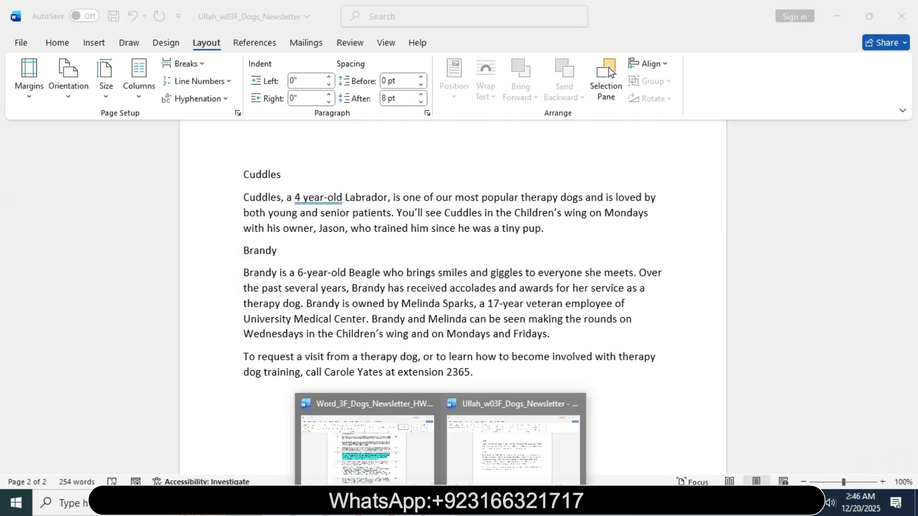
pyautogui.click(396, 463)
pyautogui.moveTo(386, 276); pyautogui.dragTo(608, 276)
pyautogui.moveTo(290, 287); pyautogui.dragTo(445, 288)
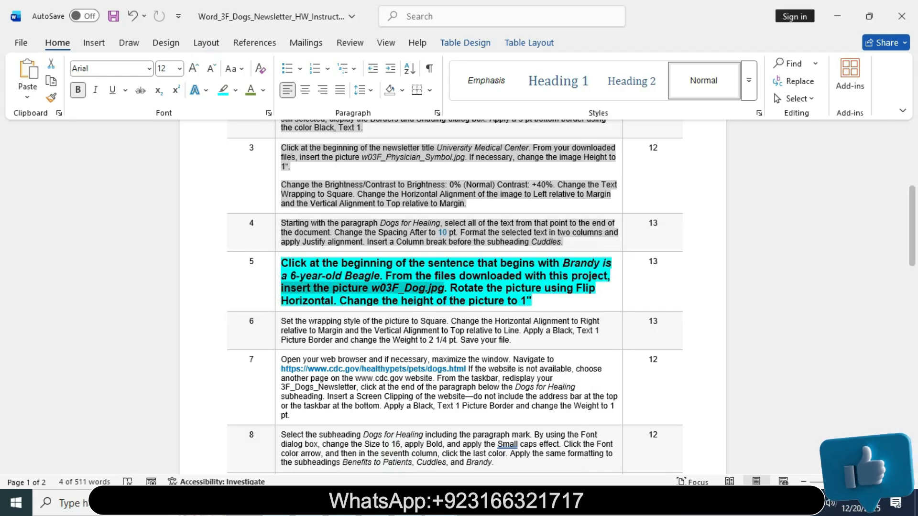
pyautogui.click(488, 463)
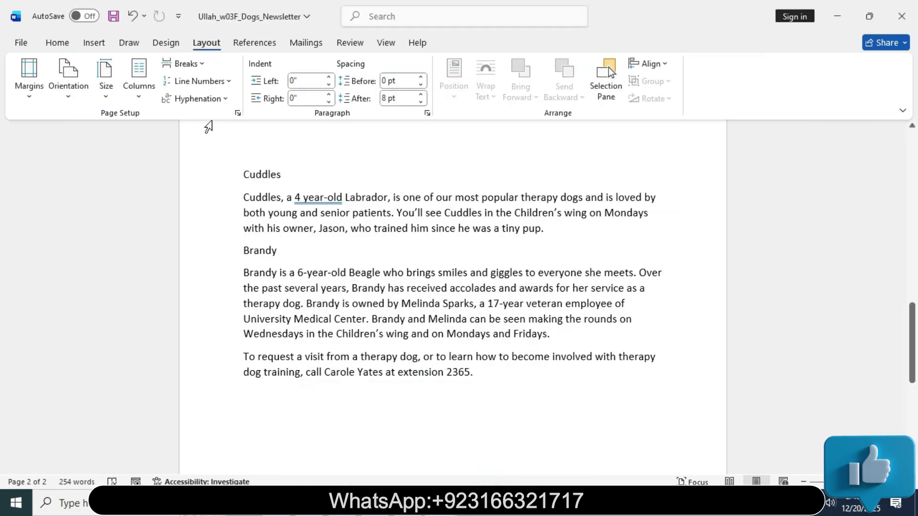
pyautogui.click(105, 42)
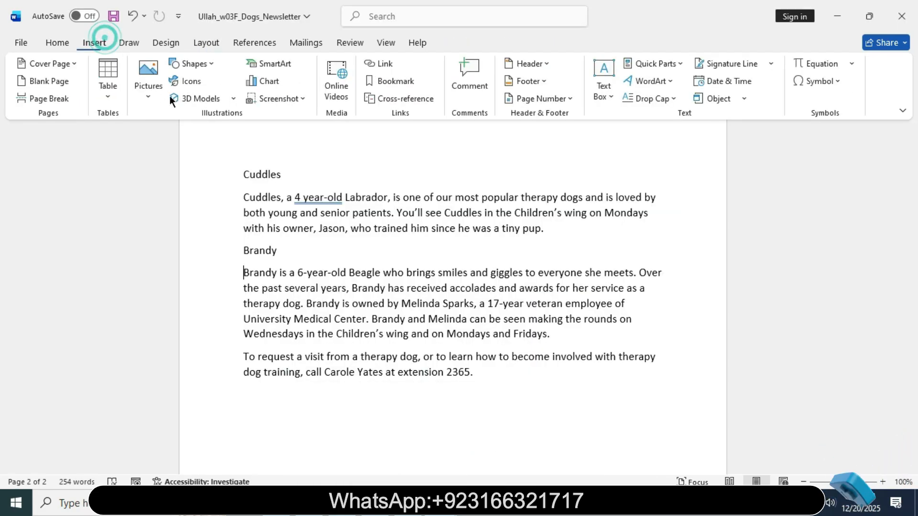
pyautogui.click(140, 97)
pyautogui.click(168, 138)
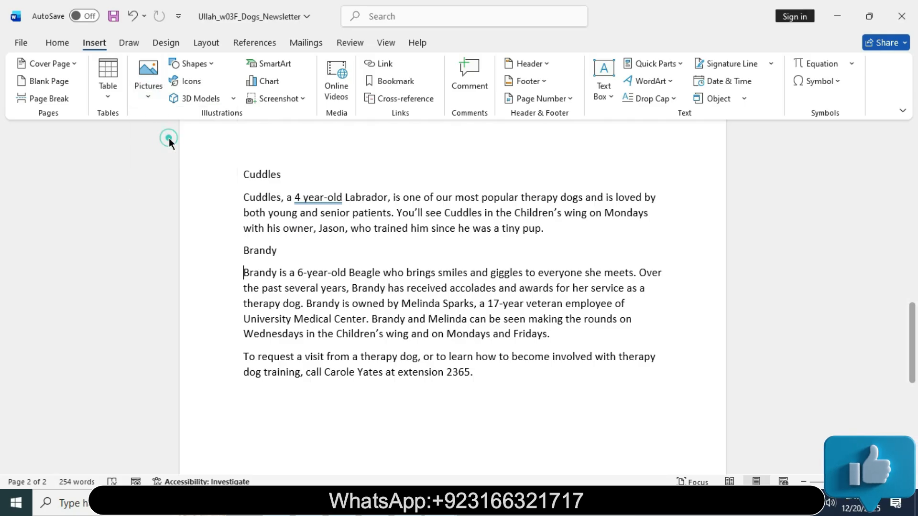
pyautogui.click(235, 132)
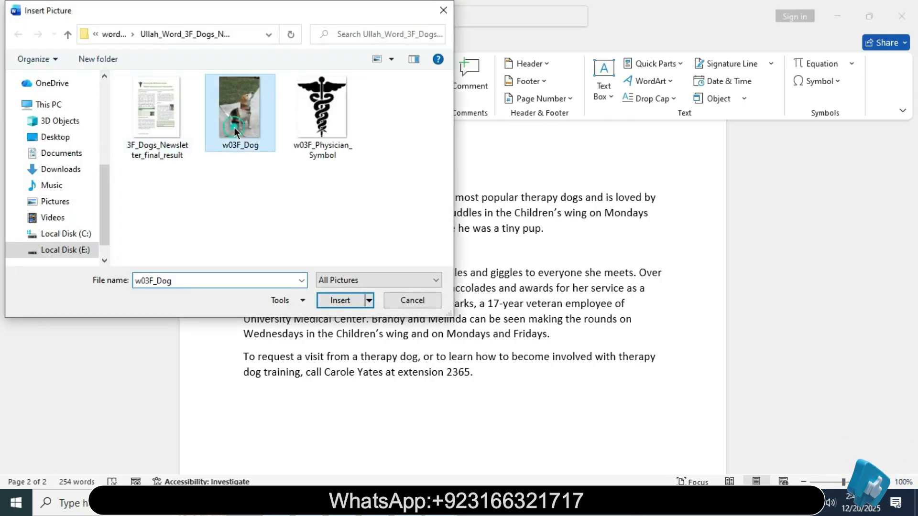
pyautogui.click(335, 301)
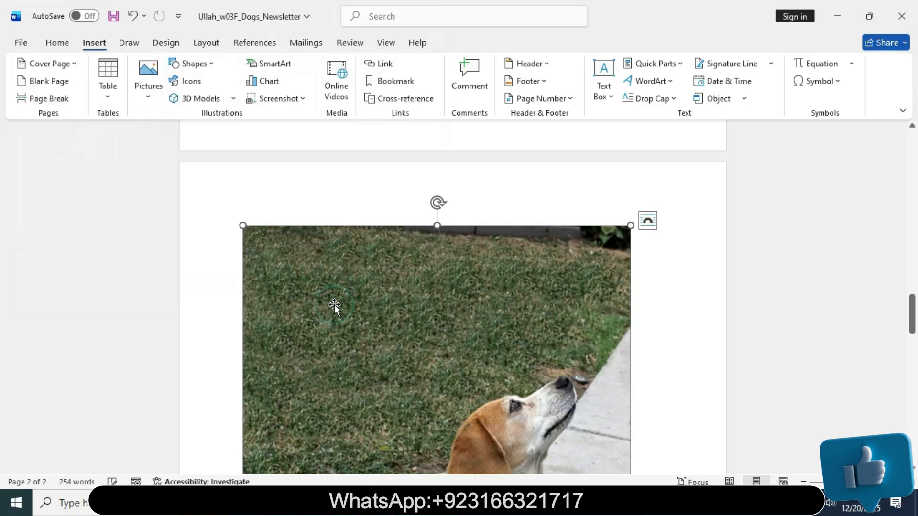
# - Check step 5's rotation requirement in the instructions and return to the dog picture's formatting options in the newsletter
pyautogui.click(400, 468)
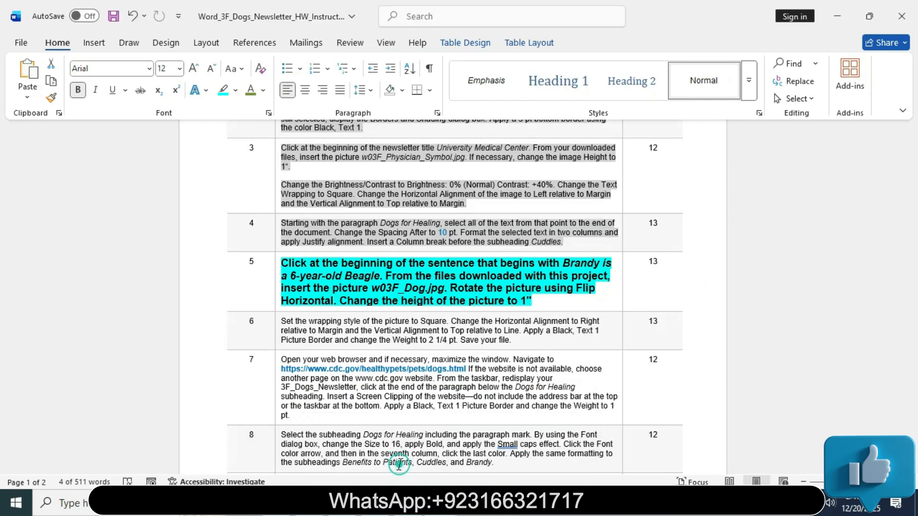
pyautogui.moveTo(452, 286); pyautogui.dragTo(331, 301)
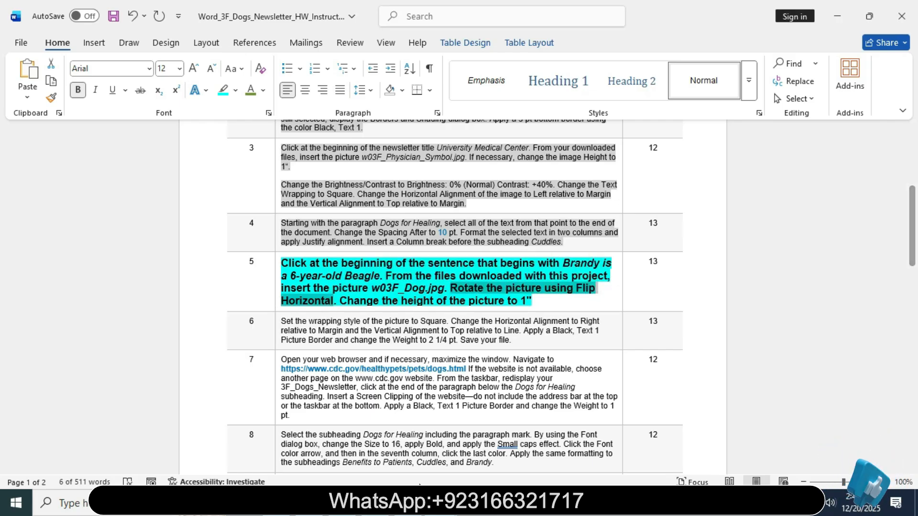
pyautogui.moveTo(430, 502)
pyautogui.click(480, 454)
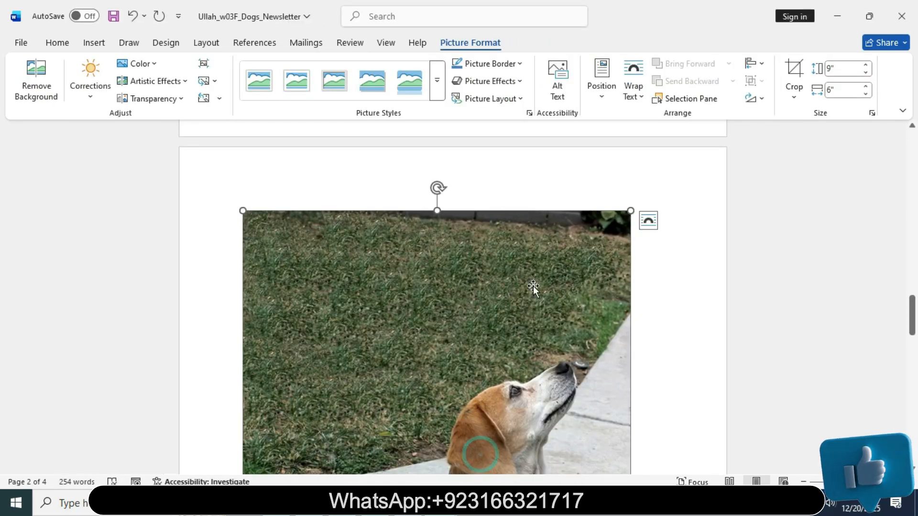
pyautogui.click(477, 50)
pyautogui.click(761, 63)
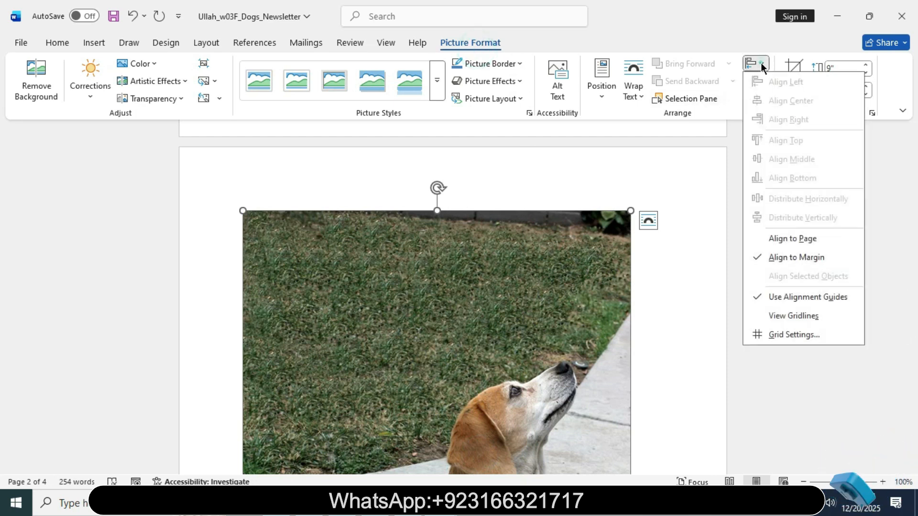
pyautogui.click(761, 62)
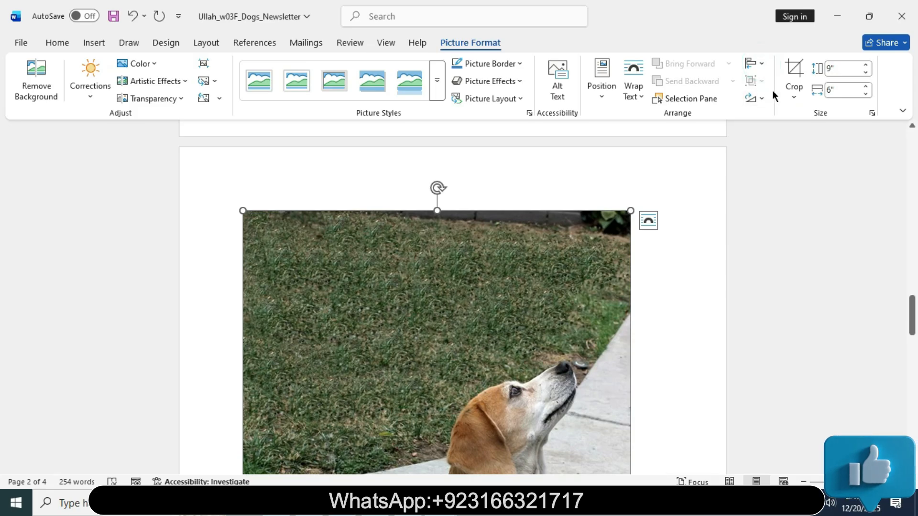
pyautogui.click(639, 99)
pyautogui.click(494, 245)
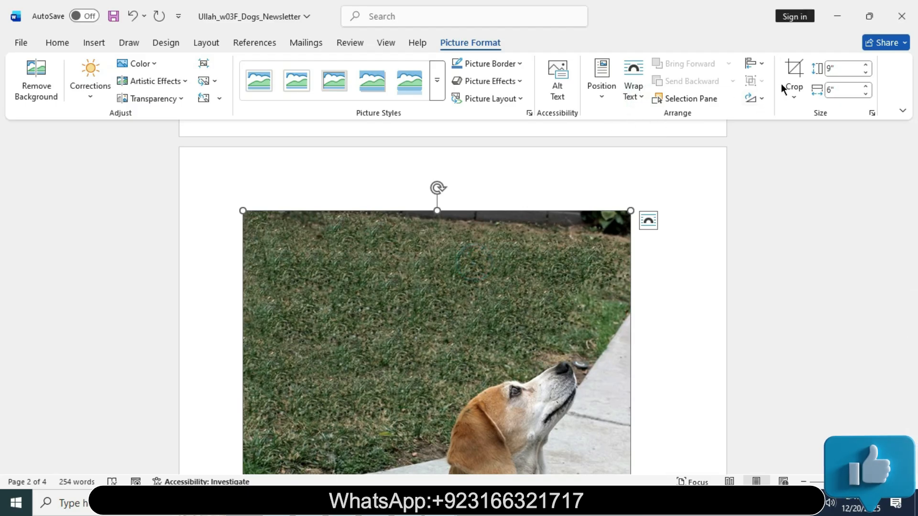
pyautogui.click(760, 65)
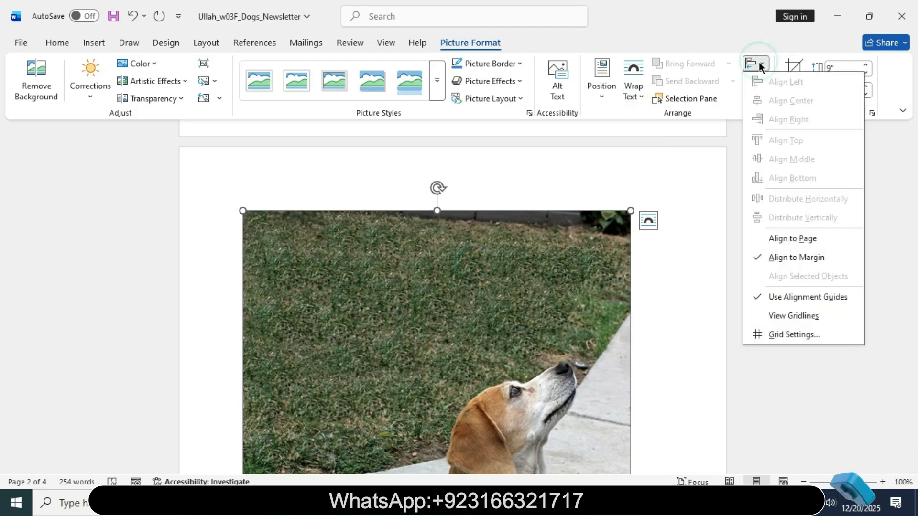
pyautogui.click(760, 70)
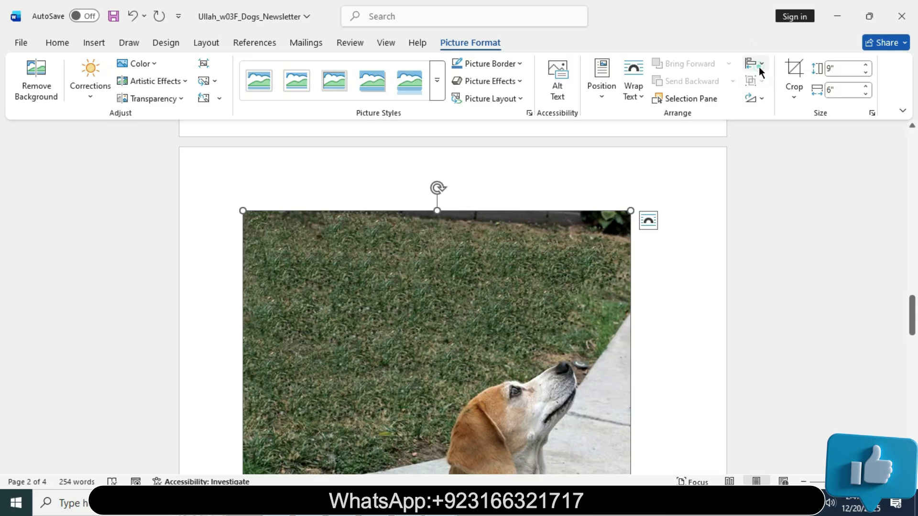
# - Rotate the dog picture using Flip Horizontal
pyautogui.click(760, 98)
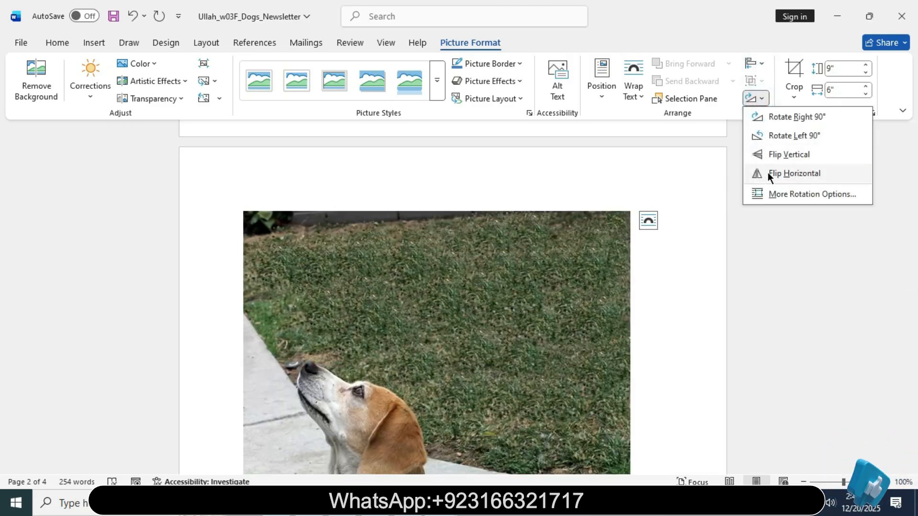
pyautogui.click(775, 172)
pyautogui.moveTo(910, 321)
pyautogui.mouseDown()
pyautogui.moveTo(909, 344)
pyautogui.moveTo(909, 335)
pyautogui.mouseUp()
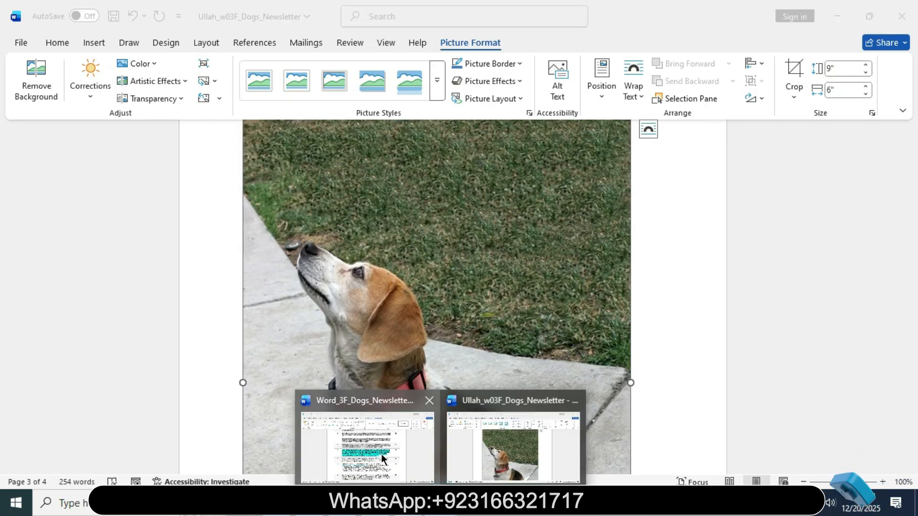
# - Check step 5's height requirement in the instructions, then set the dog picture's height to 1" in the newsletter
pyautogui.click(380, 454)
pyautogui.moveTo(347, 299); pyautogui.dragTo(528, 300)
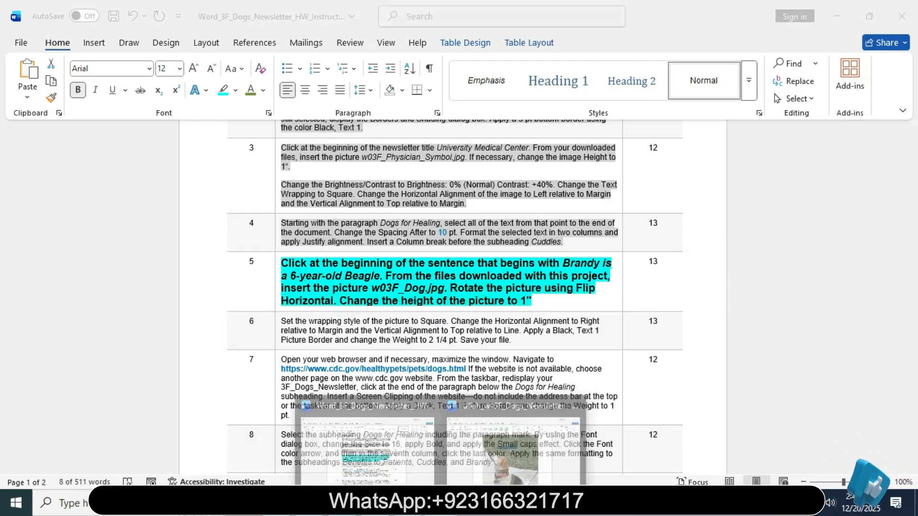
pyautogui.click(511, 432)
pyautogui.click(469, 44)
pyautogui.click(865, 72)
pyautogui.click(865, 71)
pyautogui.click(865, 72)
pyautogui.click(865, 71)
pyautogui.click(866, 71)
pyautogui.click(865, 71)
pyautogui.click(866, 72)
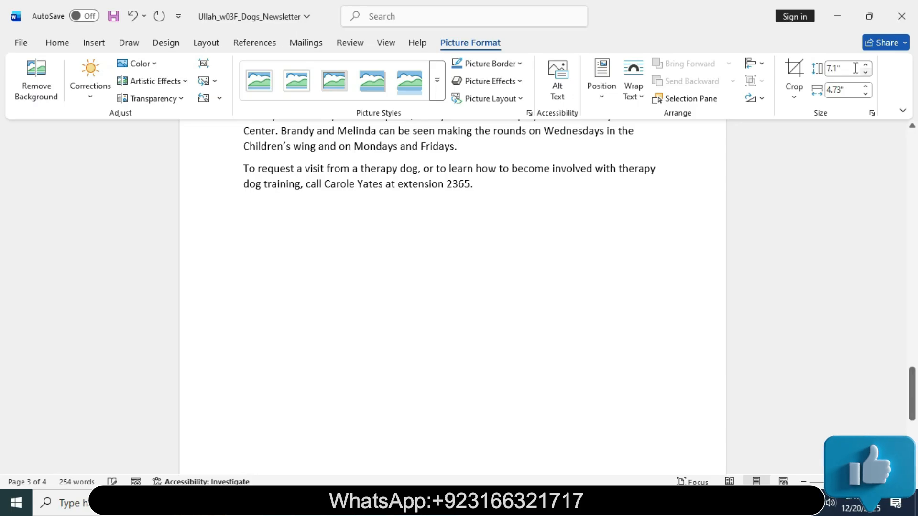
pyautogui.click(725, 170)
pyautogui.moveTo(914, 345); pyautogui.dragTo(911, 335)
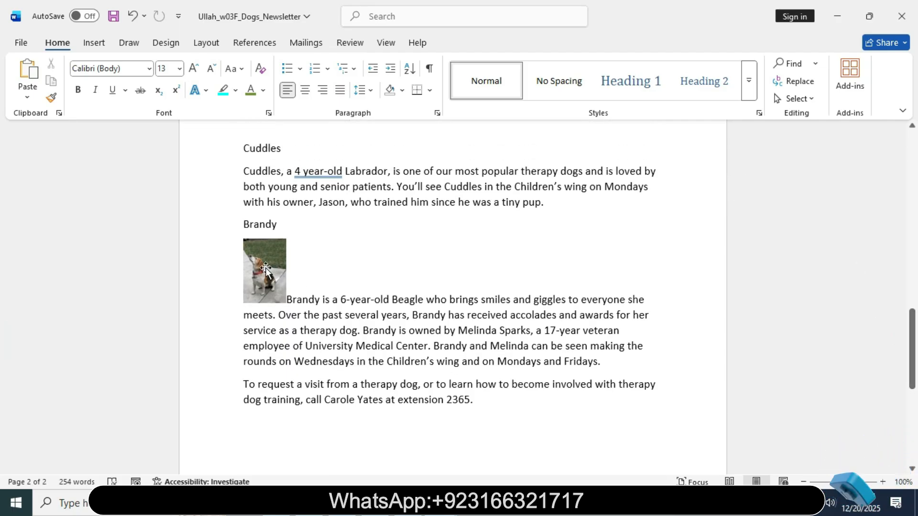
# - In the instructions document, mark step 5 as done: set its text to size 9, remove the bold and highlight it light gray
pyautogui.moveTo(443, 503)
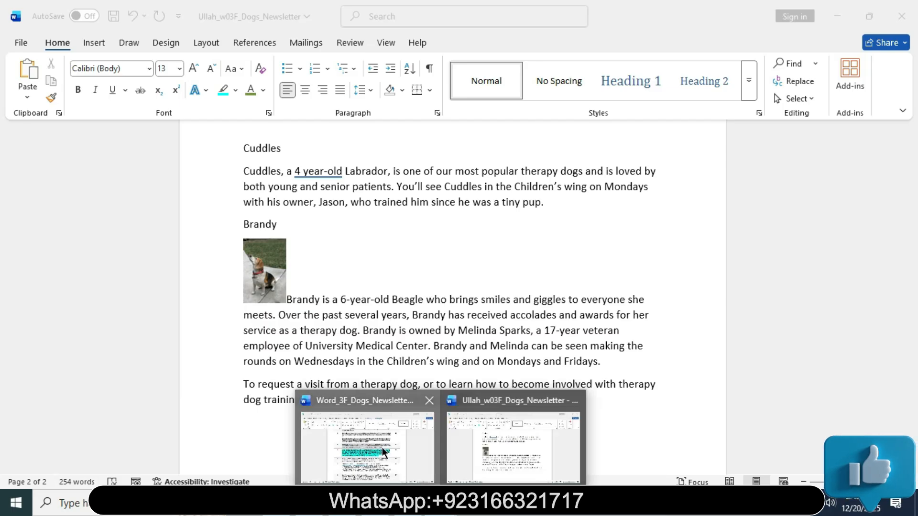
pyautogui.click(382, 447)
pyautogui.click(273, 266)
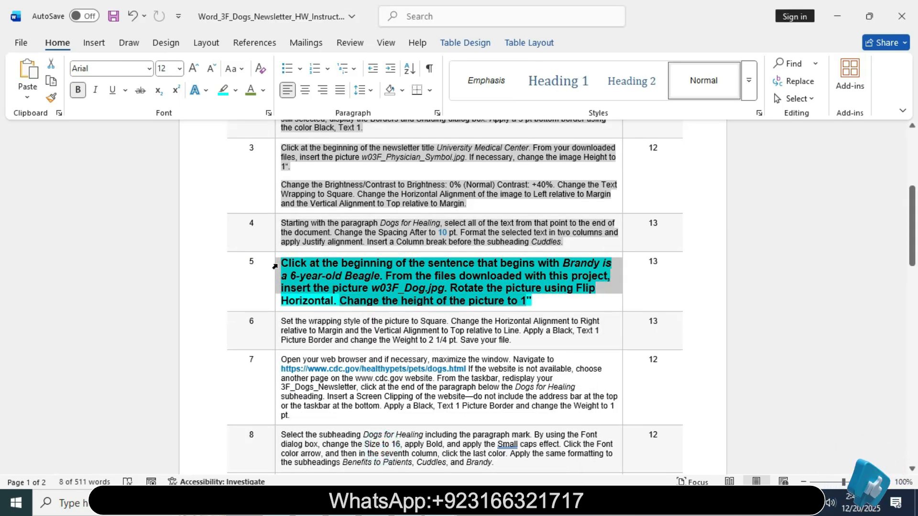
pyautogui.click(359, 221)
pyautogui.click(345, 255)
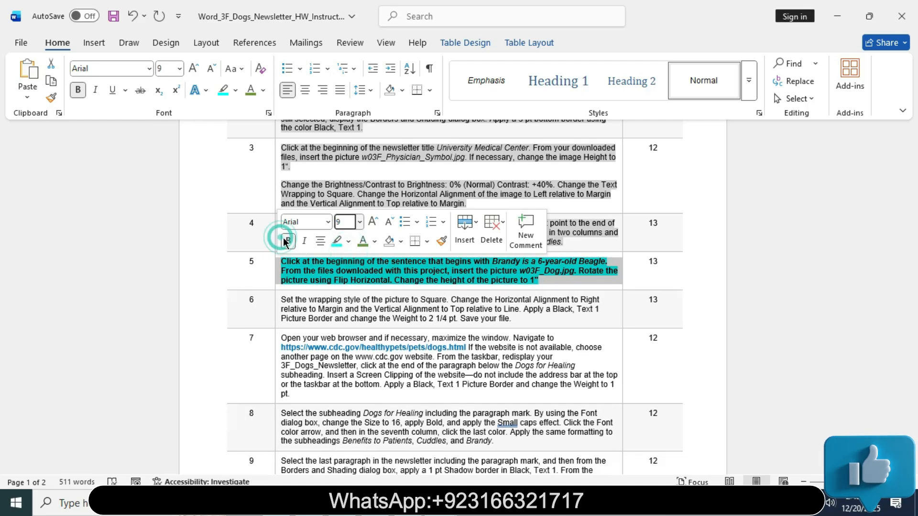
pyautogui.click(287, 240)
pyautogui.click(349, 242)
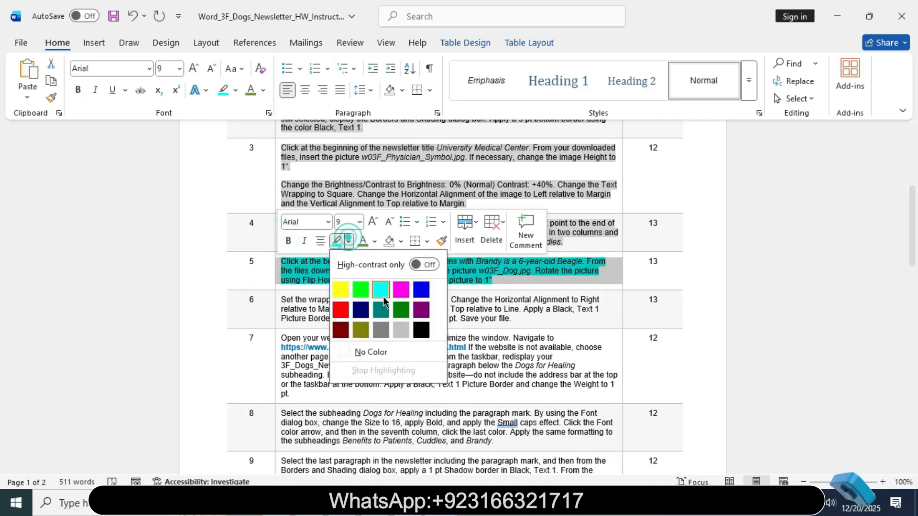
pyautogui.click(406, 354)
pyautogui.click(506, 282)
# - Emphasize the step 6 instruction text with font size 12, bold and turquoise highlighting
pyautogui.moveTo(911, 223); pyautogui.dragTo(911, 230)
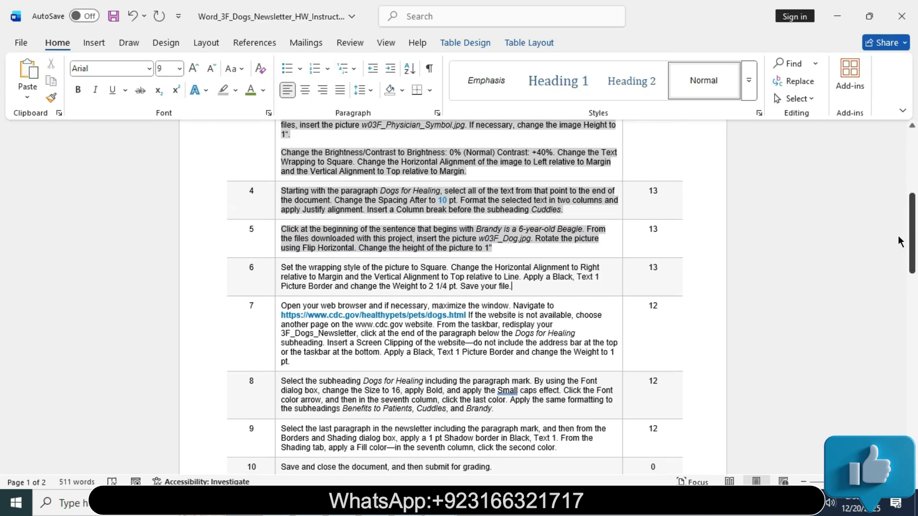
pyautogui.click(278, 266)
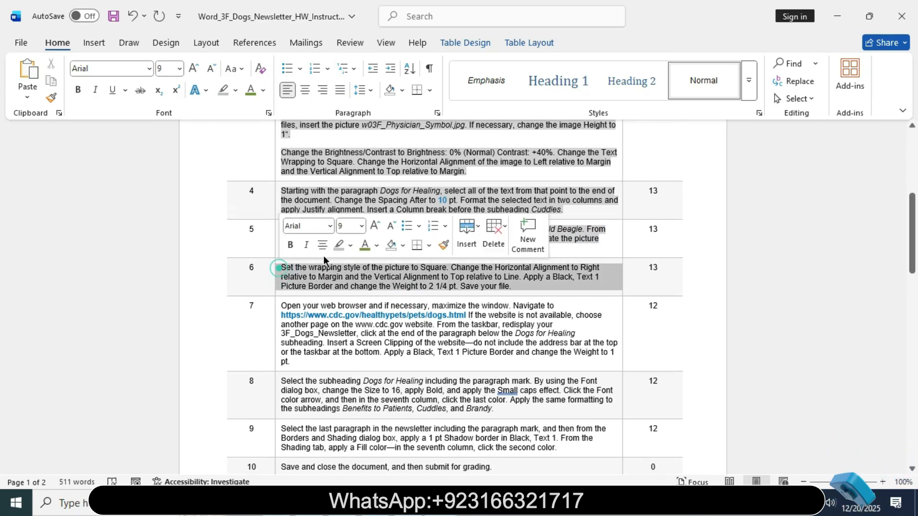
pyautogui.click(363, 233)
pyautogui.click(349, 308)
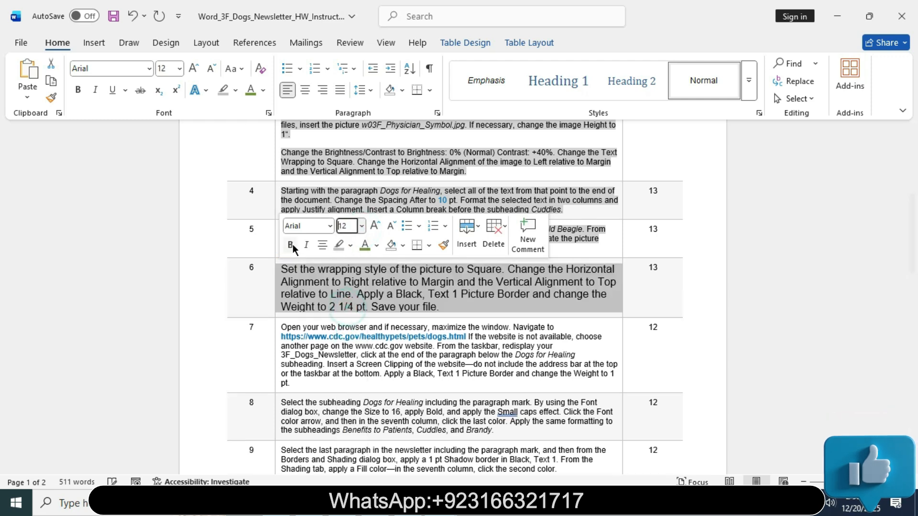
pyautogui.click(291, 244)
pyautogui.click(349, 245)
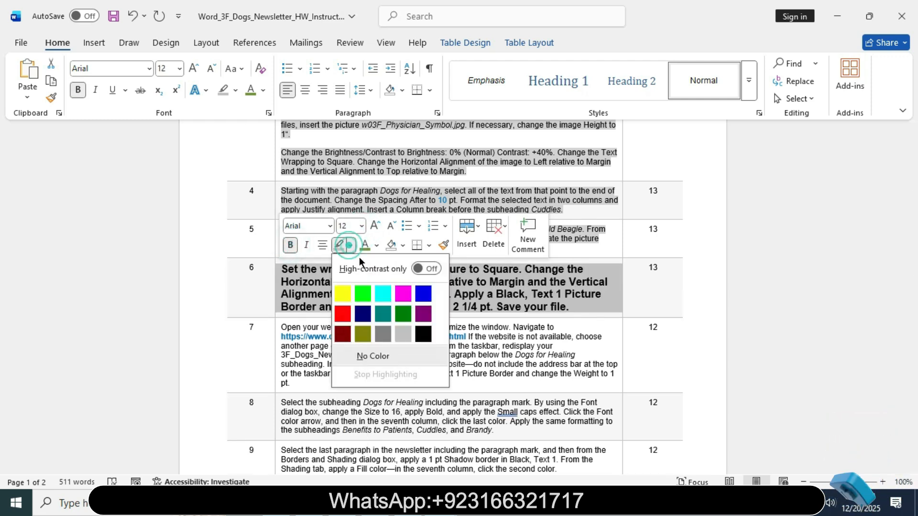
pyautogui.click(382, 293)
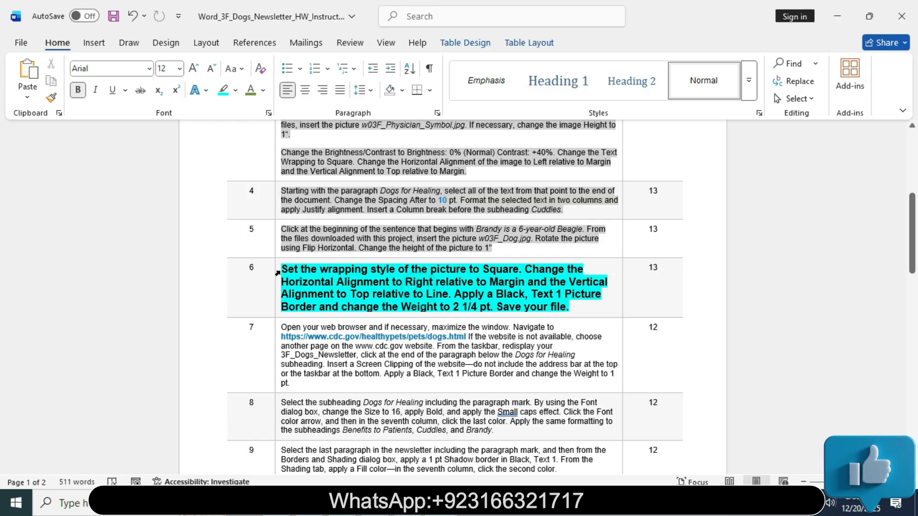
# - Check step 6's wrapping requirement in the instructions, then set the dog picture's text wrapping to Square in the newsletter
pyautogui.moveTo(284, 266); pyautogui.dragTo(569, 307)
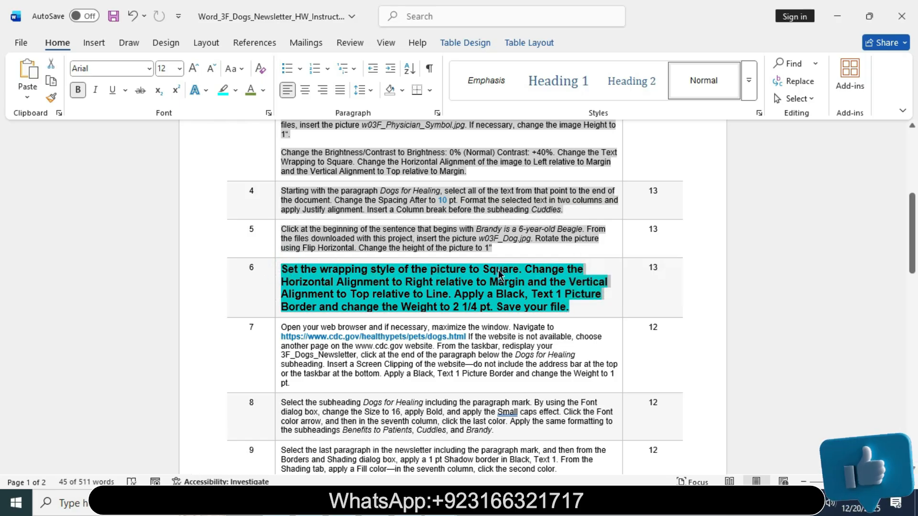
pyautogui.click(561, 308)
pyautogui.moveTo(285, 268); pyautogui.dragTo(504, 271)
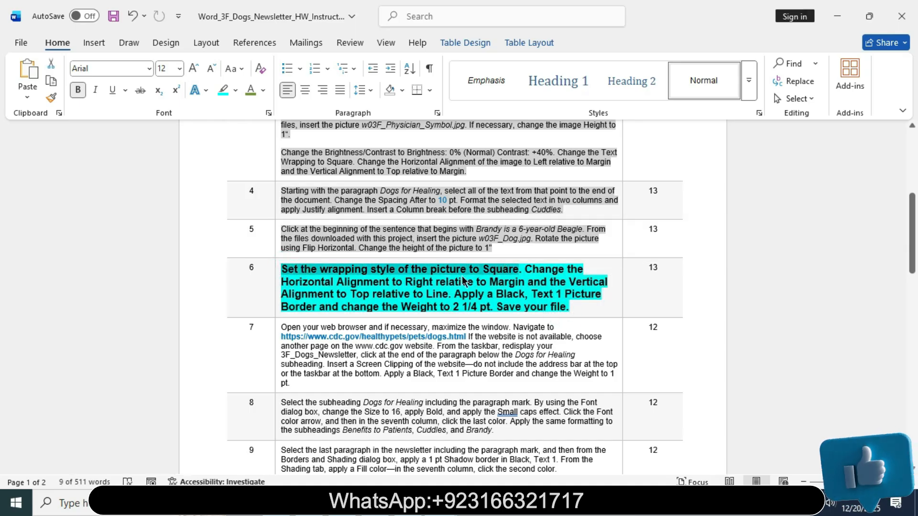
pyautogui.click(440, 505)
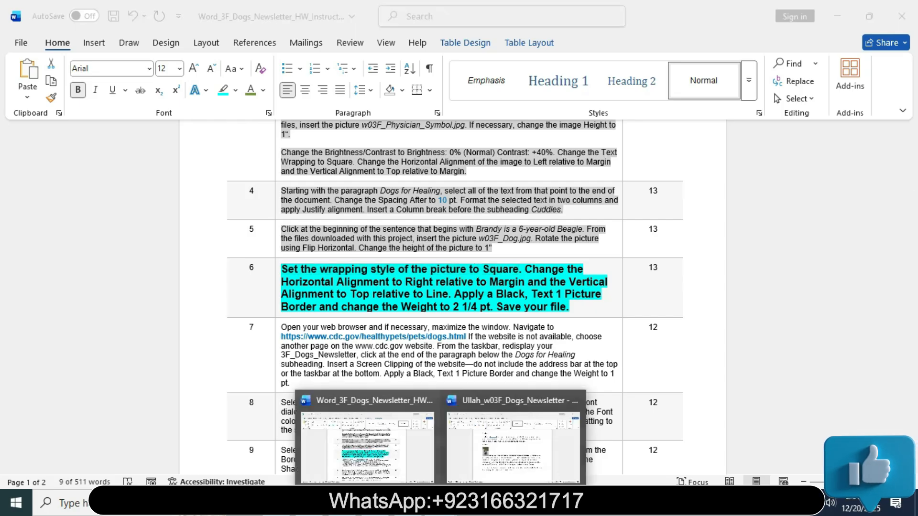
pyautogui.click(501, 445)
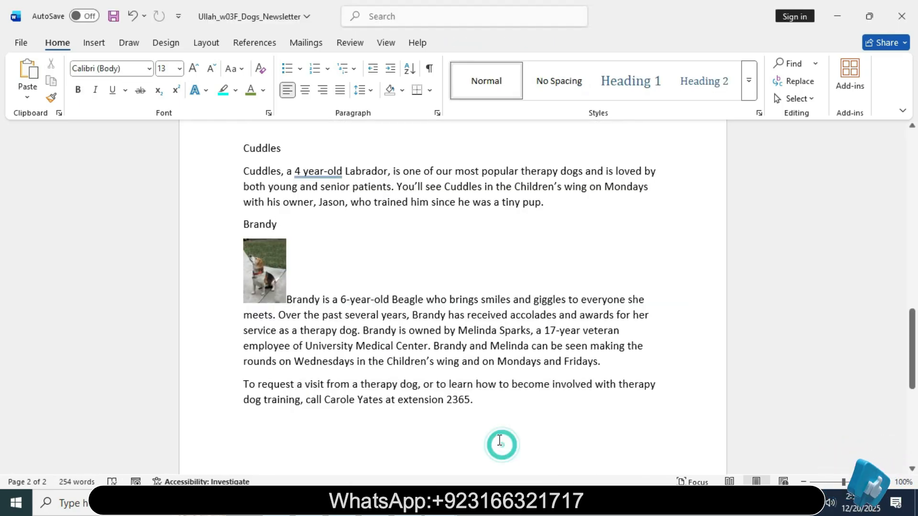
pyautogui.click(253, 247)
pyautogui.click(304, 247)
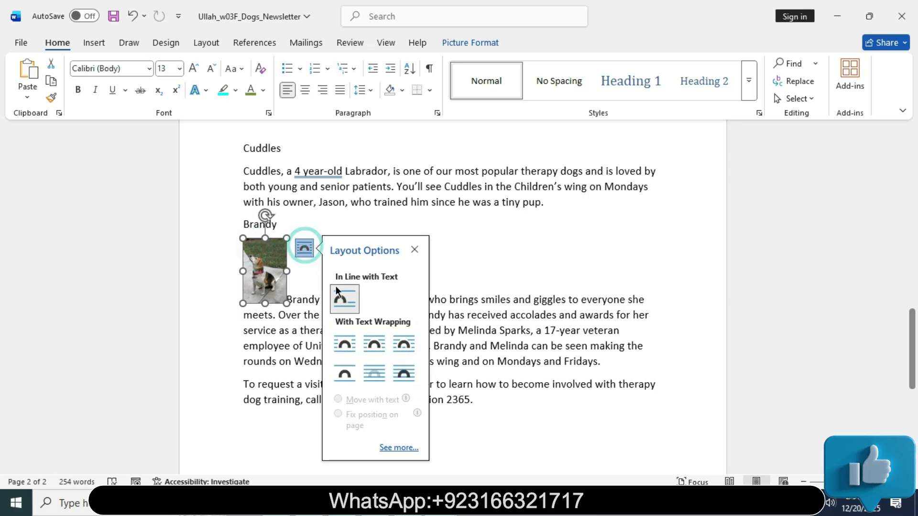
pyautogui.click(345, 339)
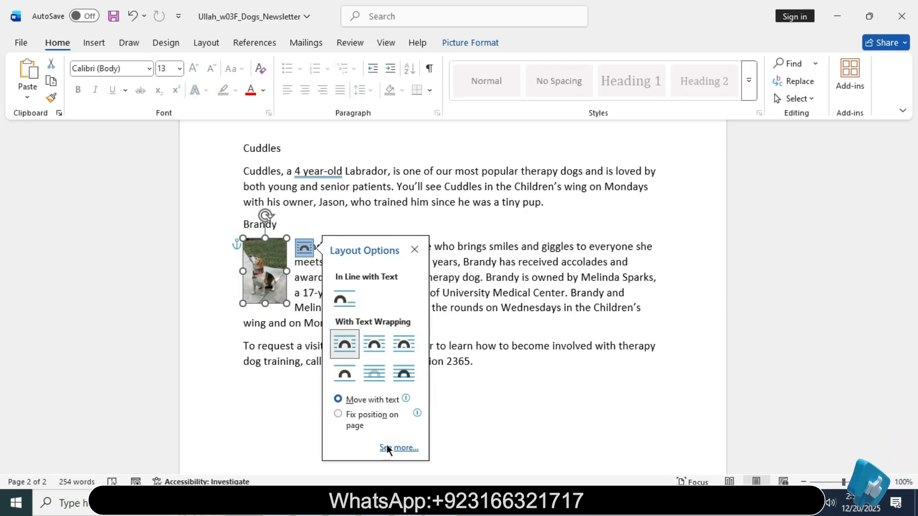
# - Check step 6's horizontal alignment requirement in the instructions, then set the dog picture's horizontal alignment to Right relative to Margin
pyautogui.click(440, 503)
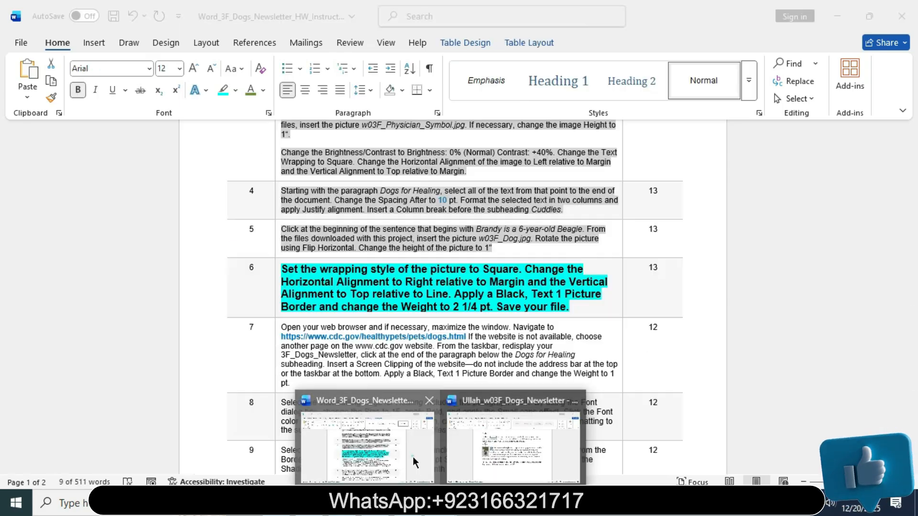
pyautogui.click(412, 457)
pyautogui.moveTo(524, 268); pyautogui.dragTo(465, 282)
pyautogui.click(324, 283)
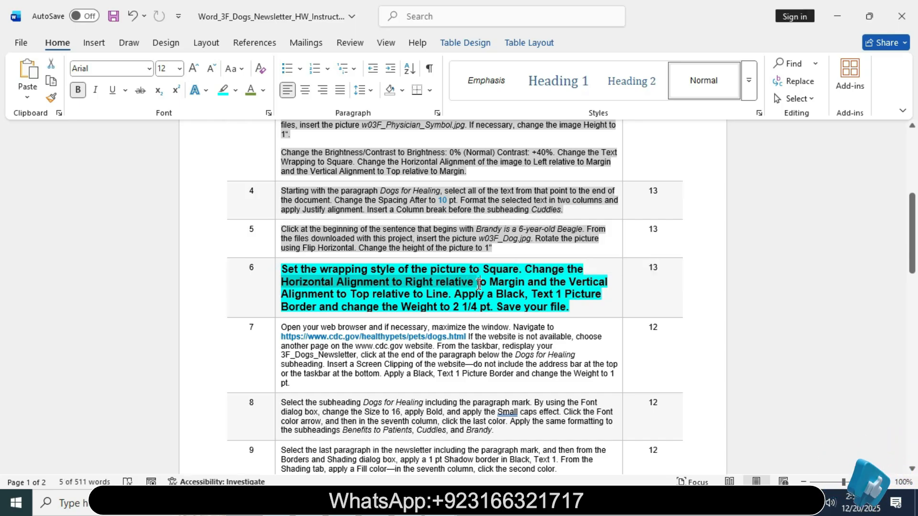
pyautogui.click(478, 284)
pyautogui.moveTo(524, 282); pyautogui.dragTo(488, 284)
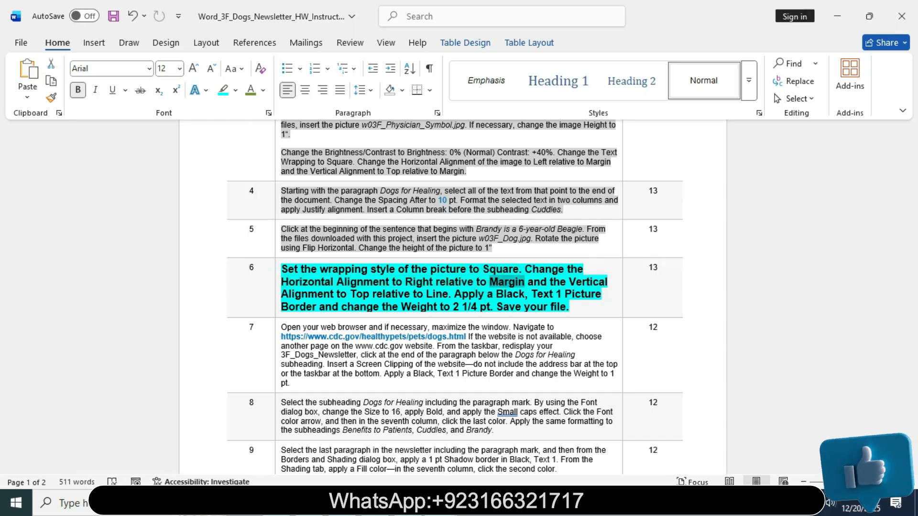
pyautogui.moveTo(440, 502)
pyautogui.click(516, 447)
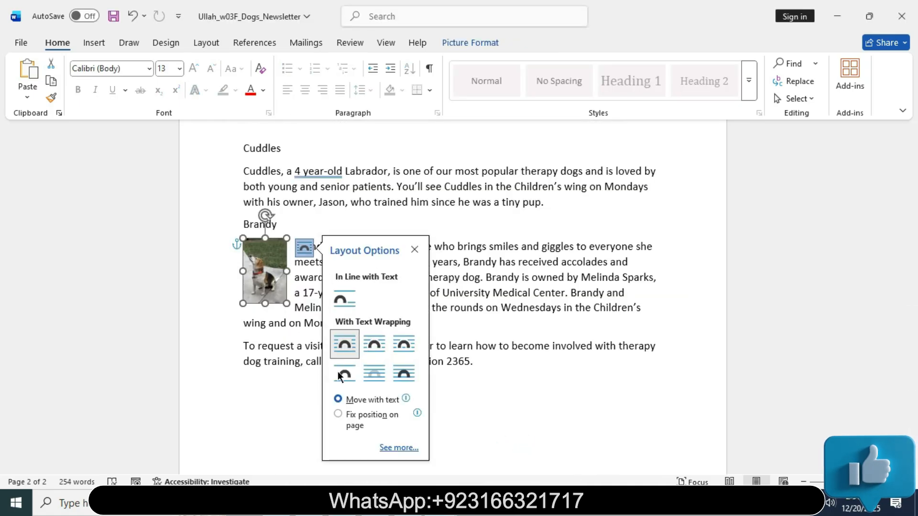
pyautogui.click(408, 451)
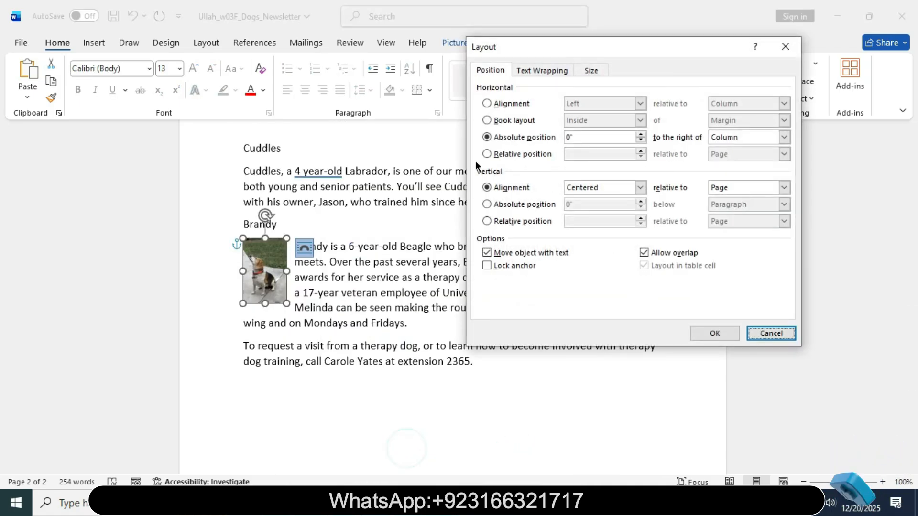
pyautogui.click(487, 103)
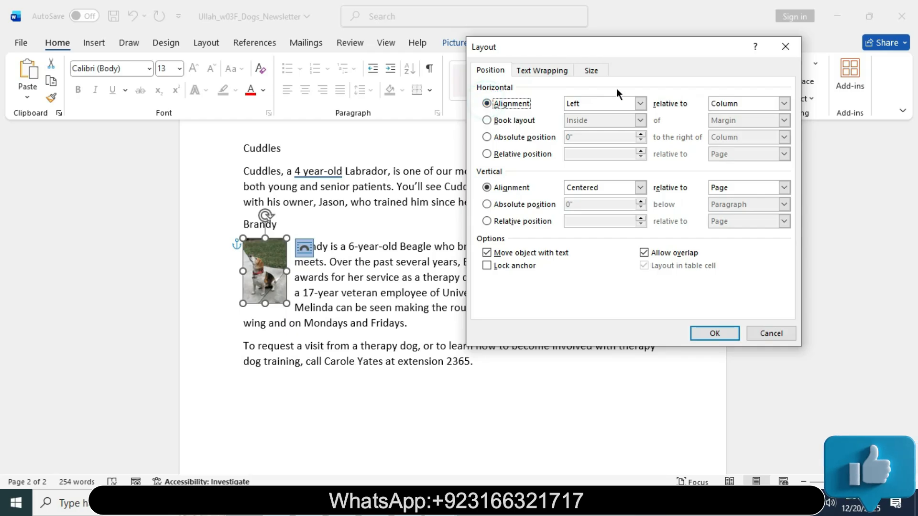
pyautogui.click(639, 104)
pyautogui.click(607, 133)
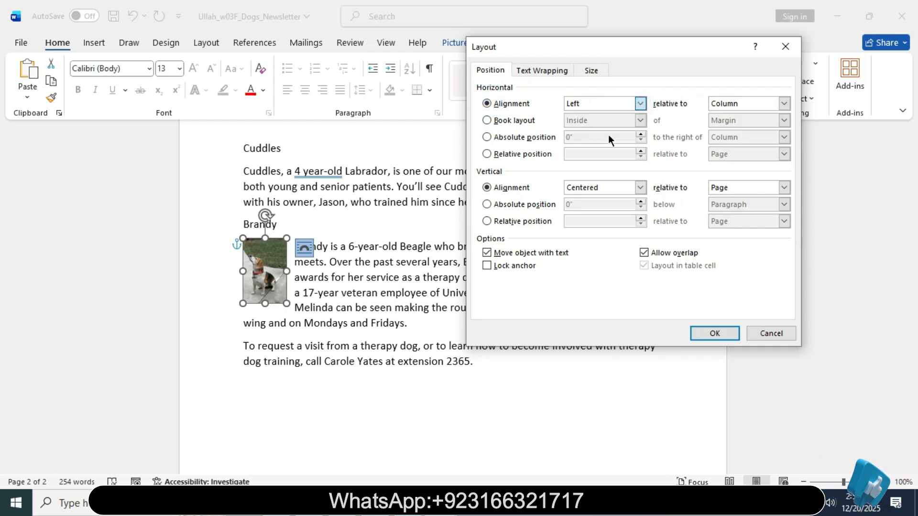
pyautogui.click(783, 104)
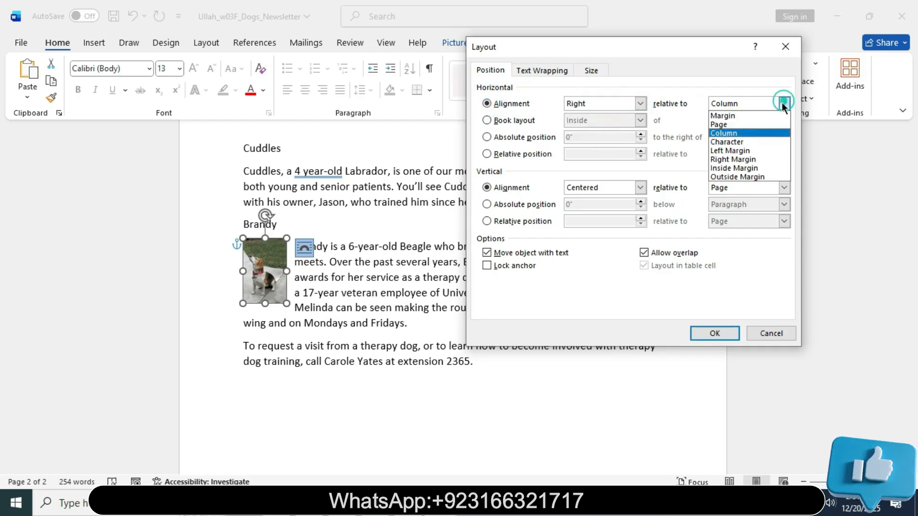
pyautogui.click(753, 119)
# - Set the dog picture's vertical alignment to Top relative to Line and apply the layout settings
pyautogui.click(440, 503)
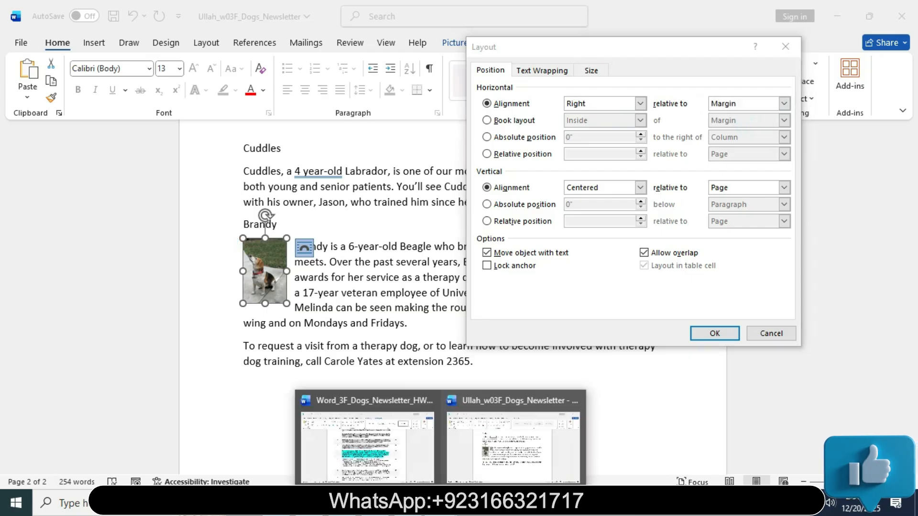
pyautogui.moveTo(380, 459)
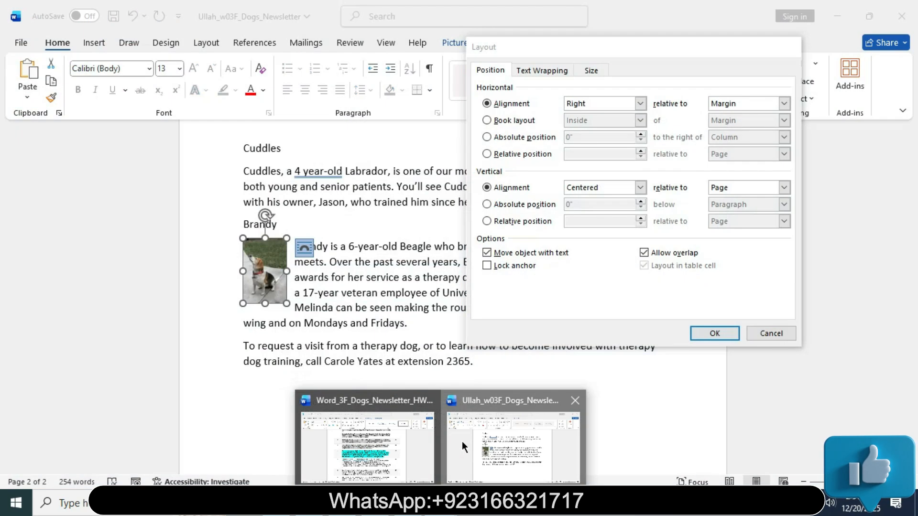
pyautogui.click(462, 441)
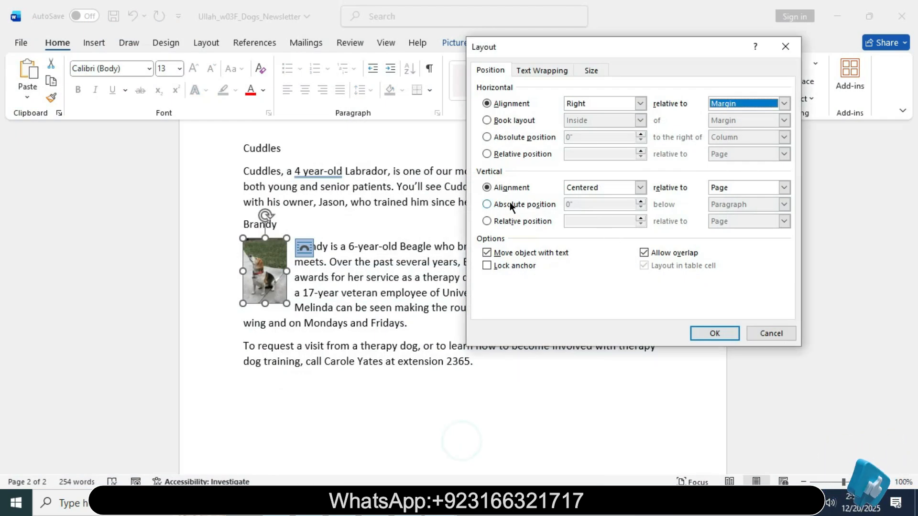
pyautogui.click(641, 188)
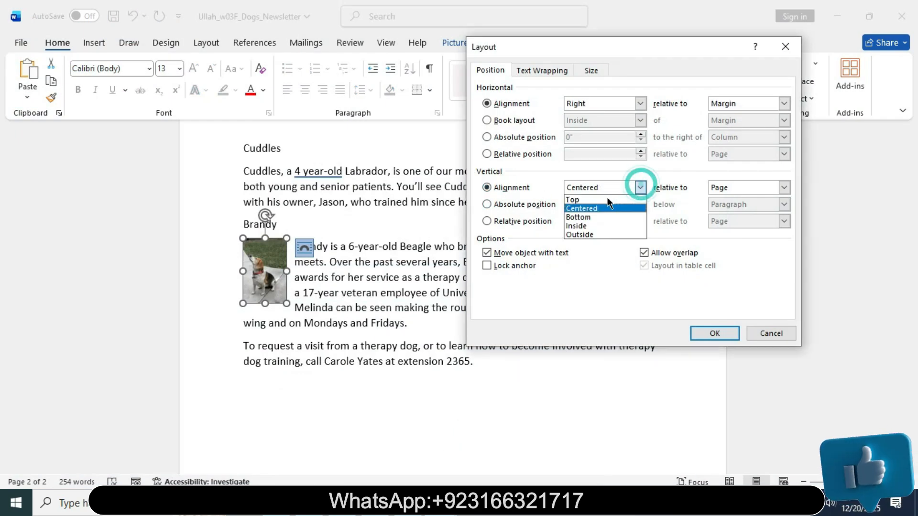
pyautogui.click(606, 199)
pyautogui.click(783, 186)
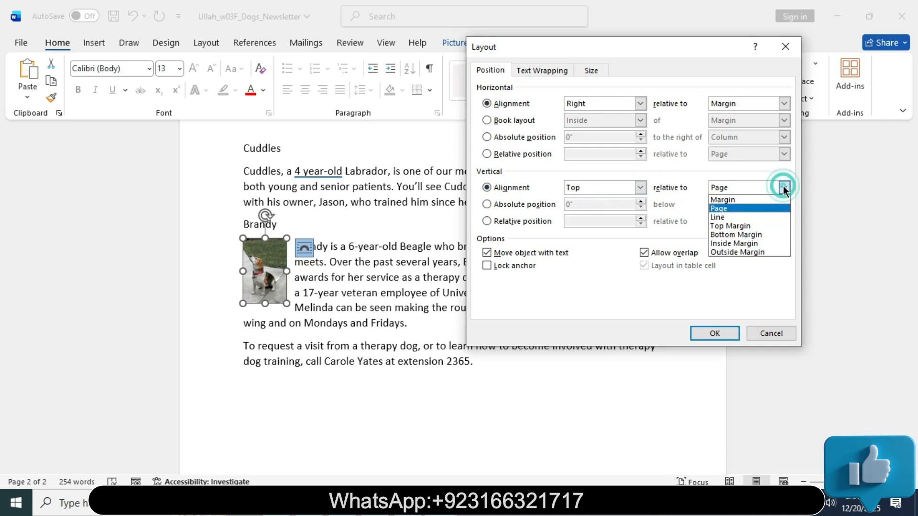
pyautogui.click(755, 217)
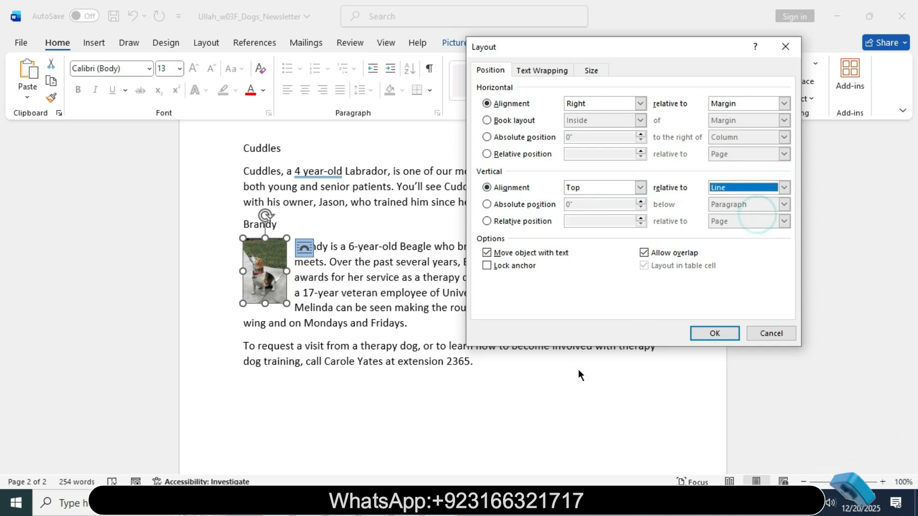
pyautogui.click(546, 74)
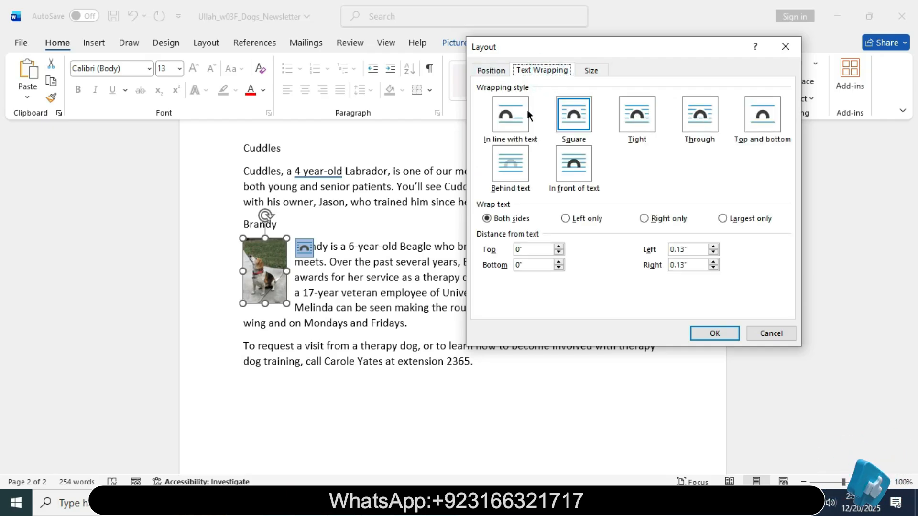
pyautogui.click(492, 70)
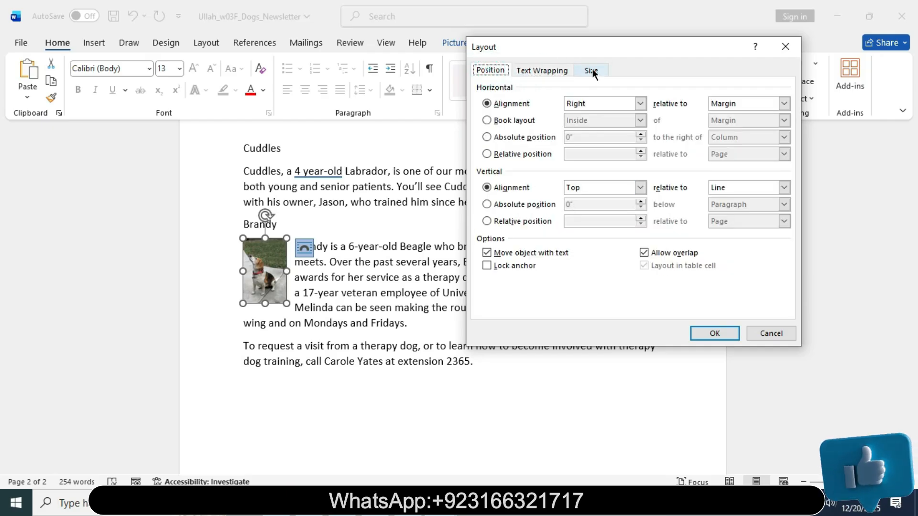
pyautogui.click(592, 71)
pyautogui.click(495, 71)
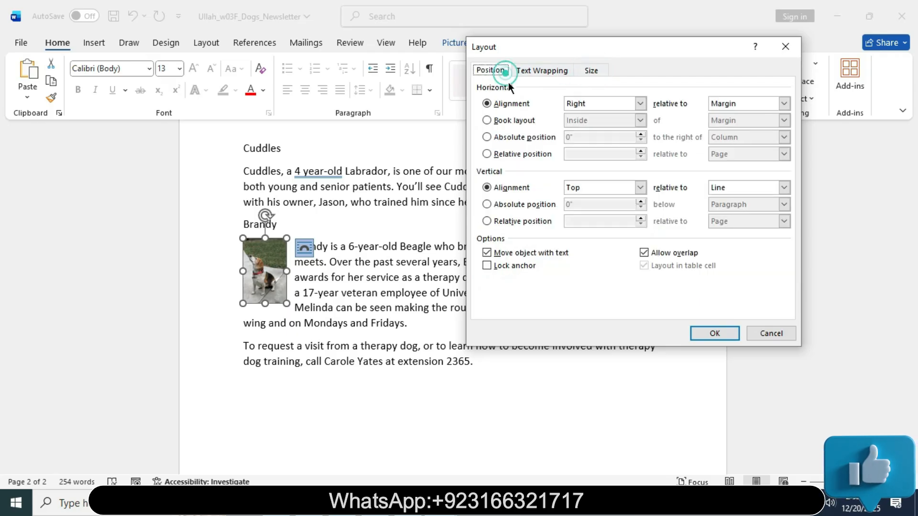
pyautogui.click(708, 332)
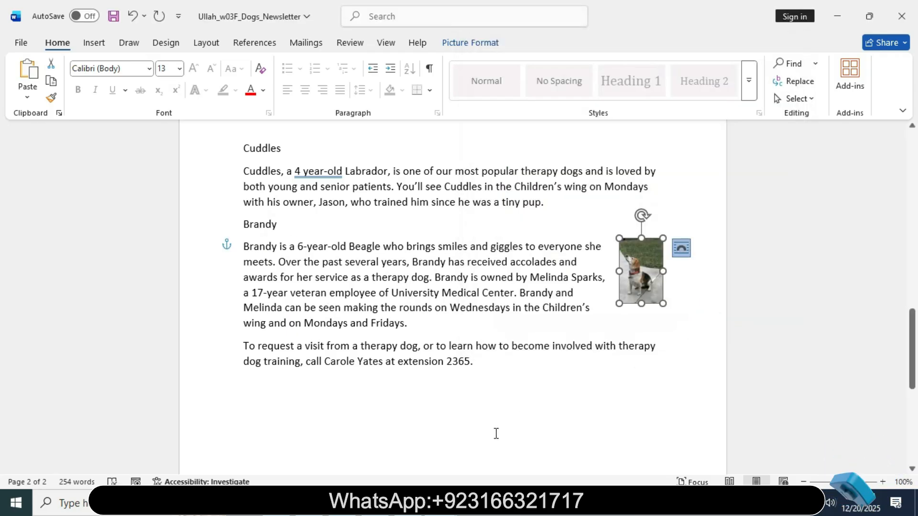
# - Check step 6's border requirement in the instructions, then apply a Black, Text 1 picture border to the dog picture
pyautogui.moveTo(439, 502)
pyautogui.click(385, 459)
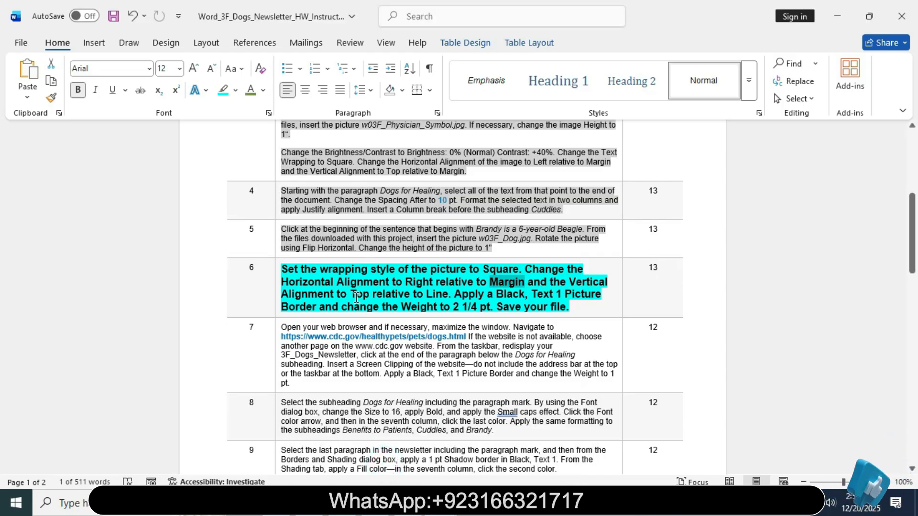
pyautogui.moveTo(462, 296); pyautogui.dragTo(586, 296)
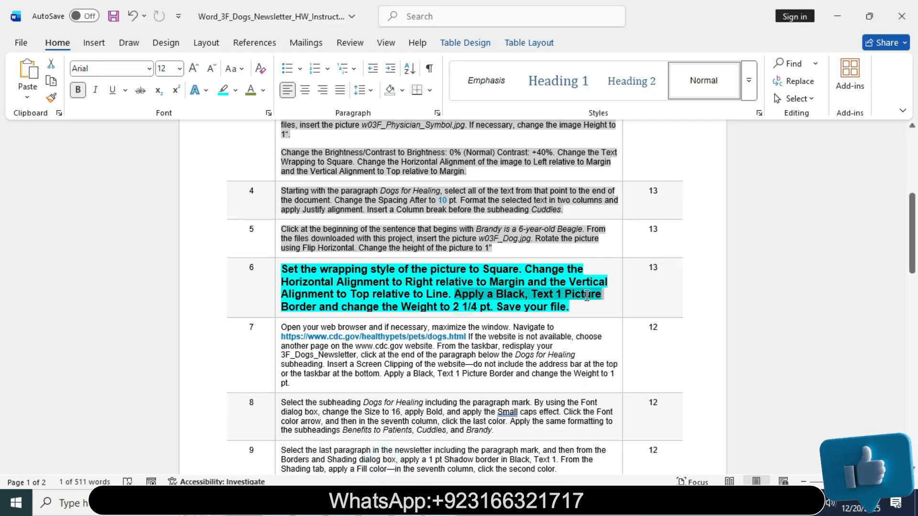
pyautogui.moveTo(317, 307); pyautogui.dragTo(575, 307)
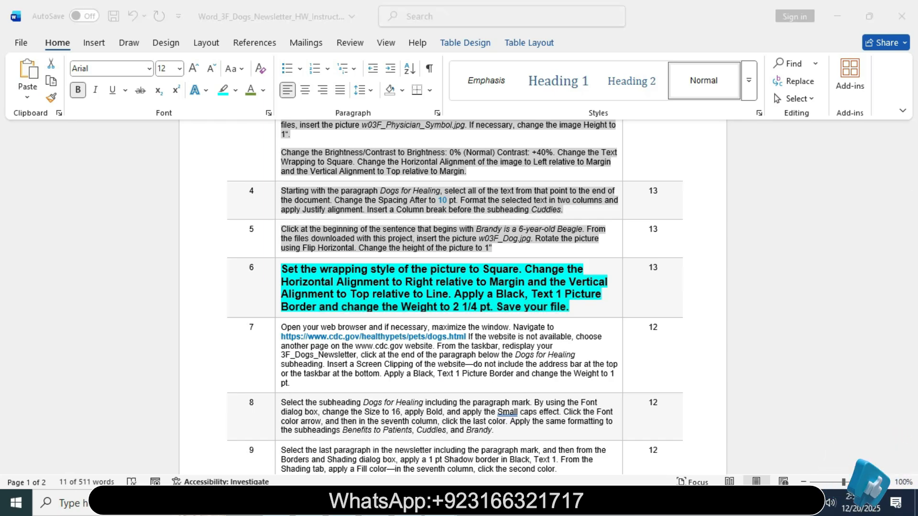
pyautogui.click(497, 443)
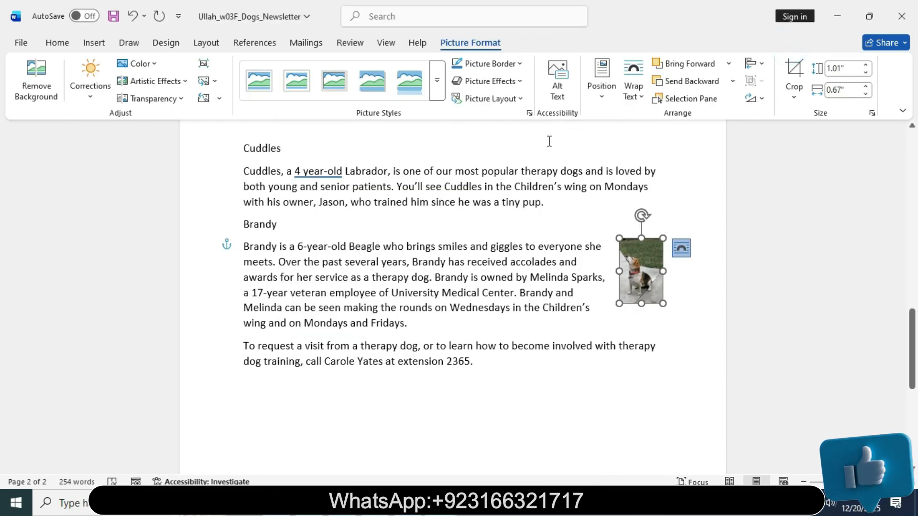
pyautogui.click(520, 64)
pyautogui.click(477, 127)
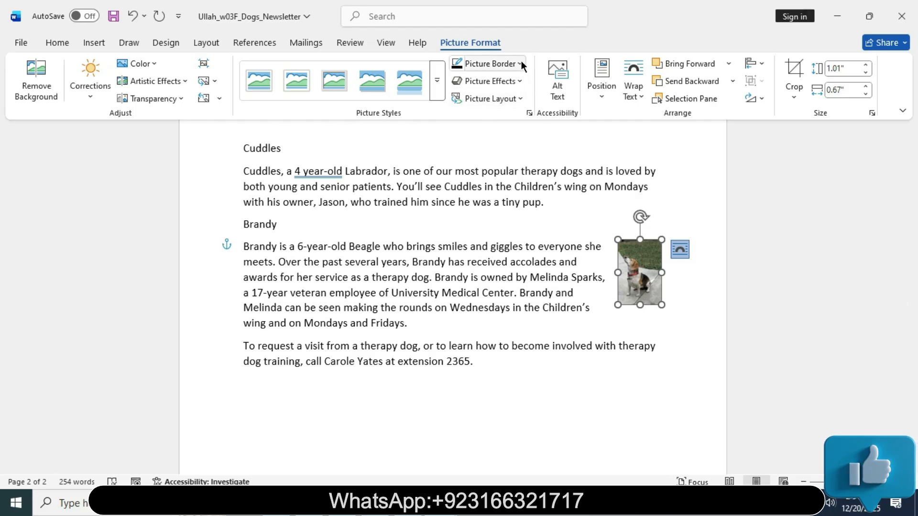
# - Check step 6's border weight requirement in the instructions, then set the dog picture's border weight to 2¼ pt in the newsletter
pyautogui.click(440, 503)
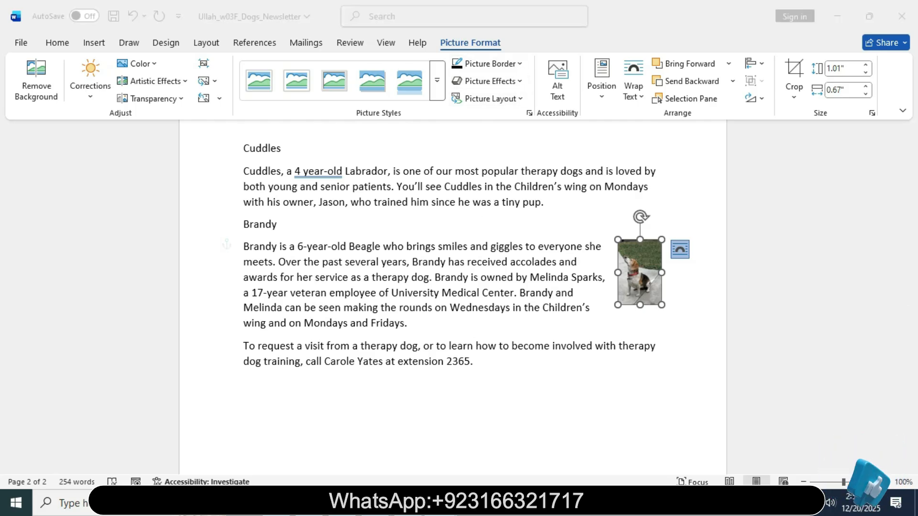
pyautogui.click(401, 445)
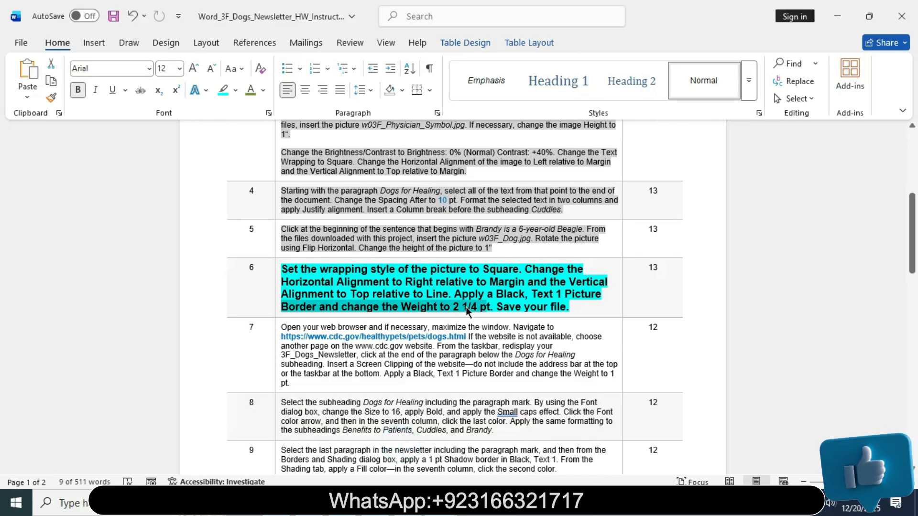
pyautogui.moveTo(403, 307); pyautogui.dragTo(514, 309)
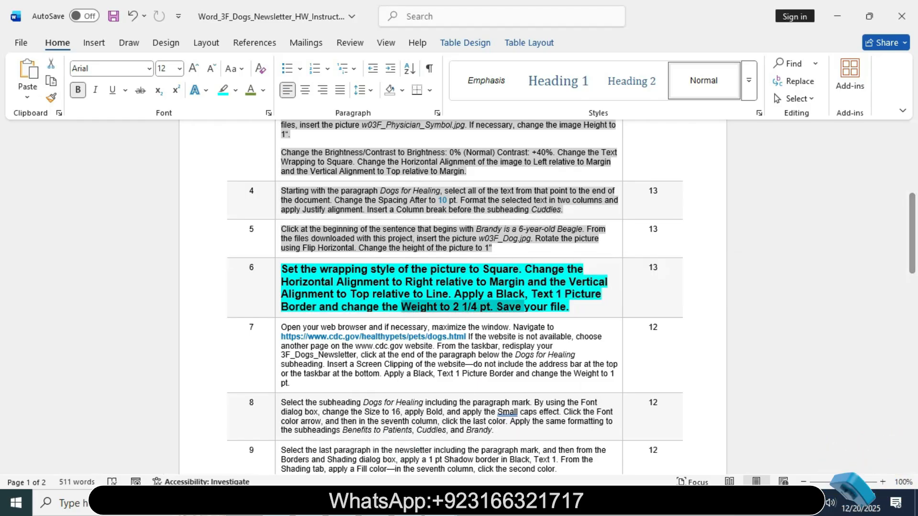
pyautogui.click(440, 503)
pyautogui.click(504, 462)
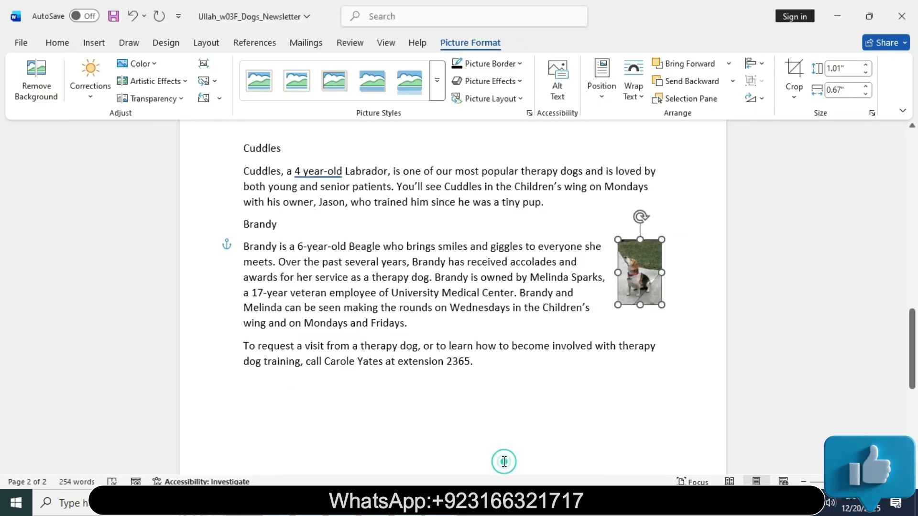
pyautogui.click(520, 68)
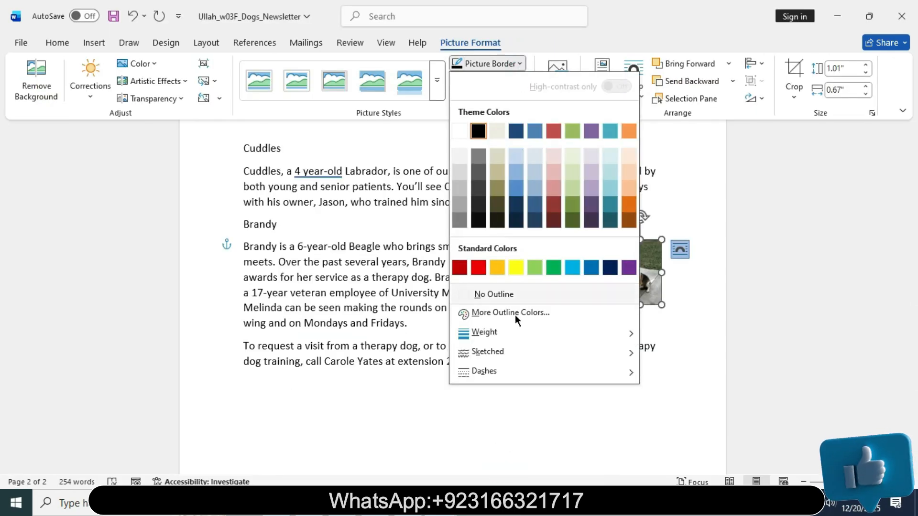
pyautogui.moveTo(573, 336)
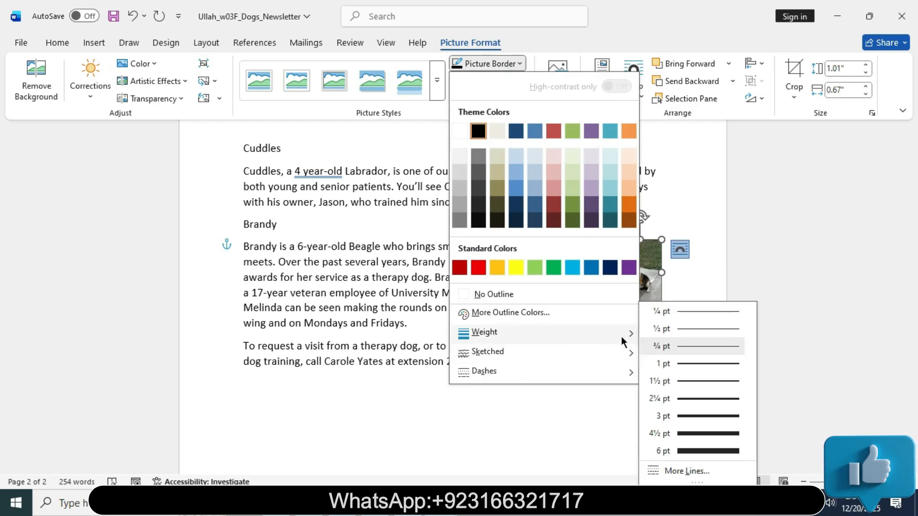
pyautogui.click(658, 398)
pyautogui.click(618, 384)
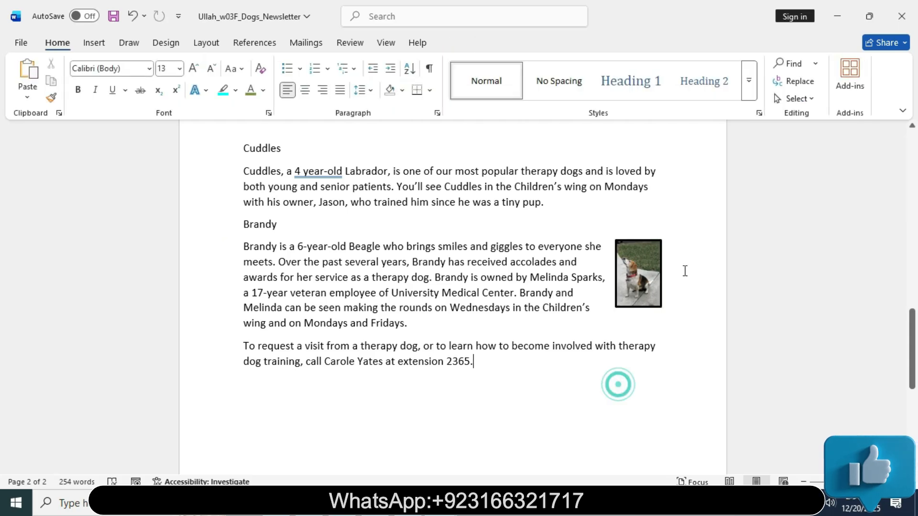
# - Set step 6's text in the instructions document to 9 pt, remove its bold, and change its highlight color to mark it as completed
pyautogui.click(441, 502)
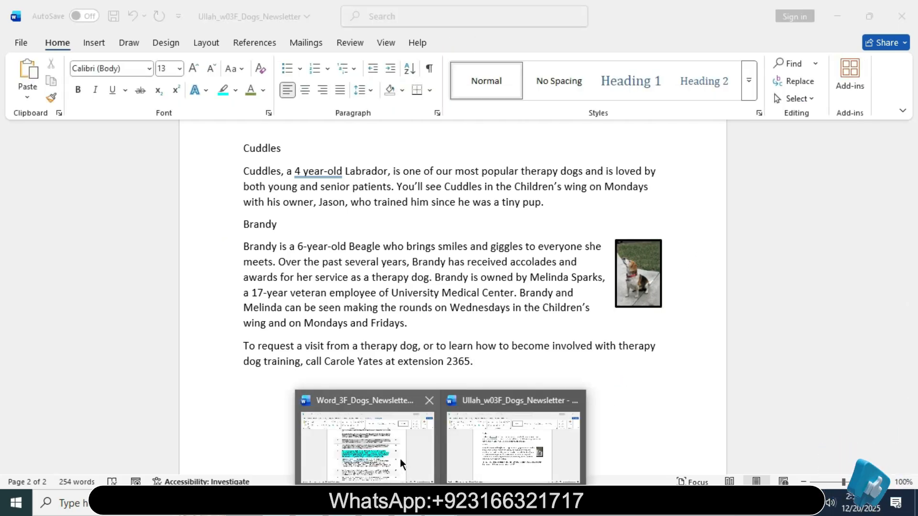
pyautogui.click(400, 457)
pyautogui.click(275, 266)
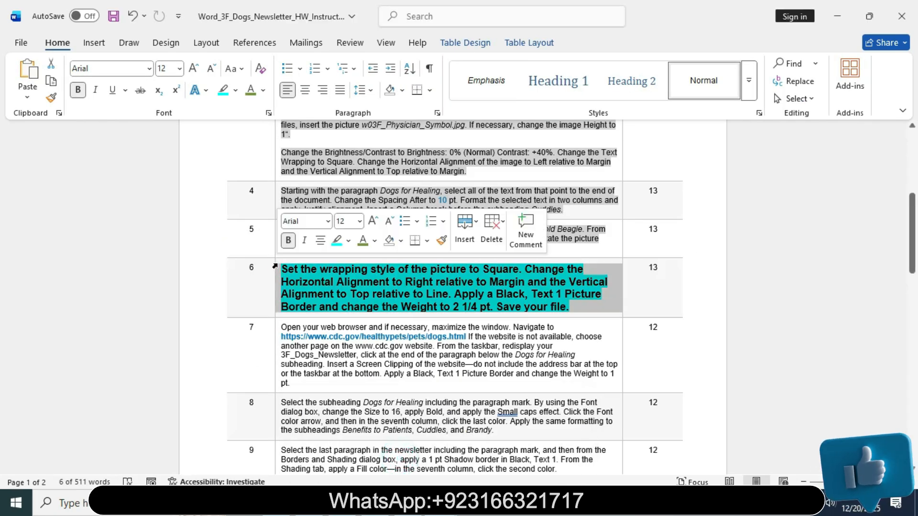
pyautogui.click(360, 222)
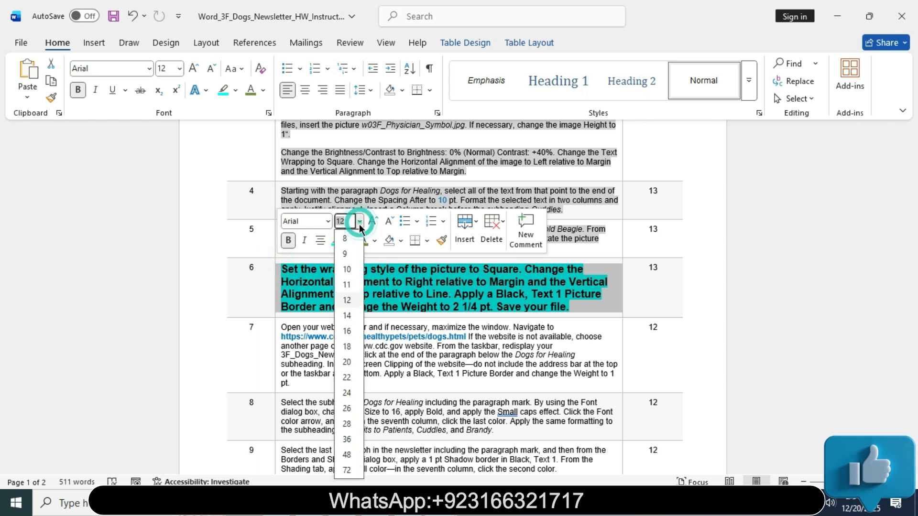
pyautogui.click(352, 250)
pyautogui.click(288, 240)
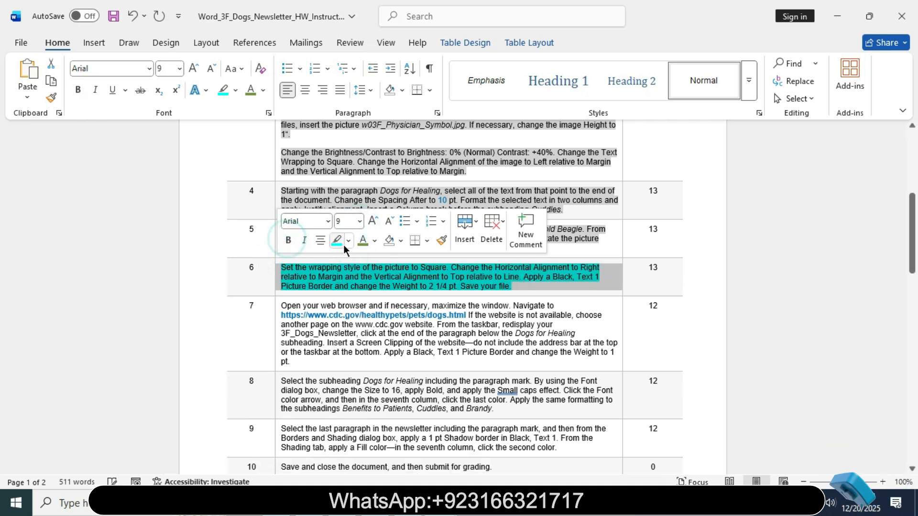
pyautogui.click(348, 240)
pyautogui.click(373, 352)
pyautogui.click(542, 287)
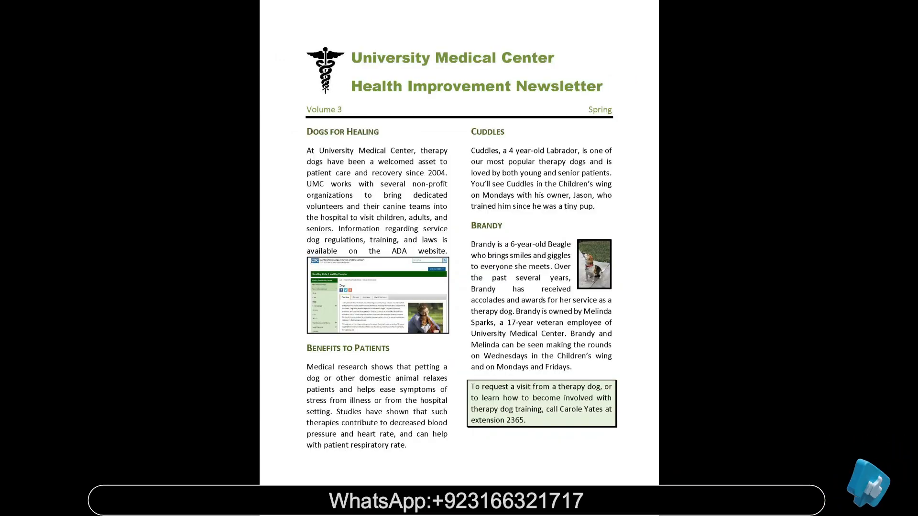